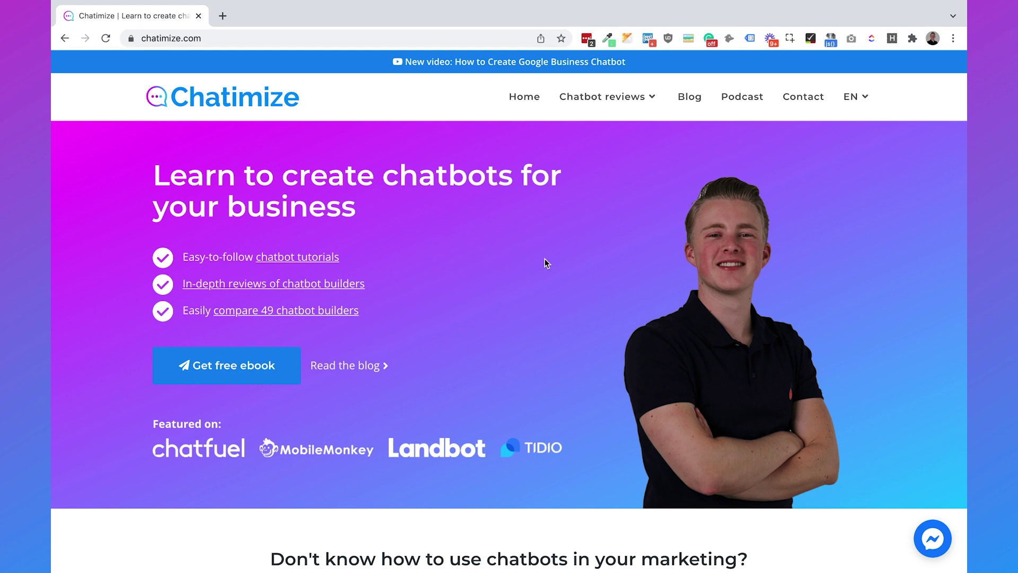
Step: Load the chatimize.com/xenioo/ referral page in Chrome
{"action": "left_click", "coordinate": [341, 38]}
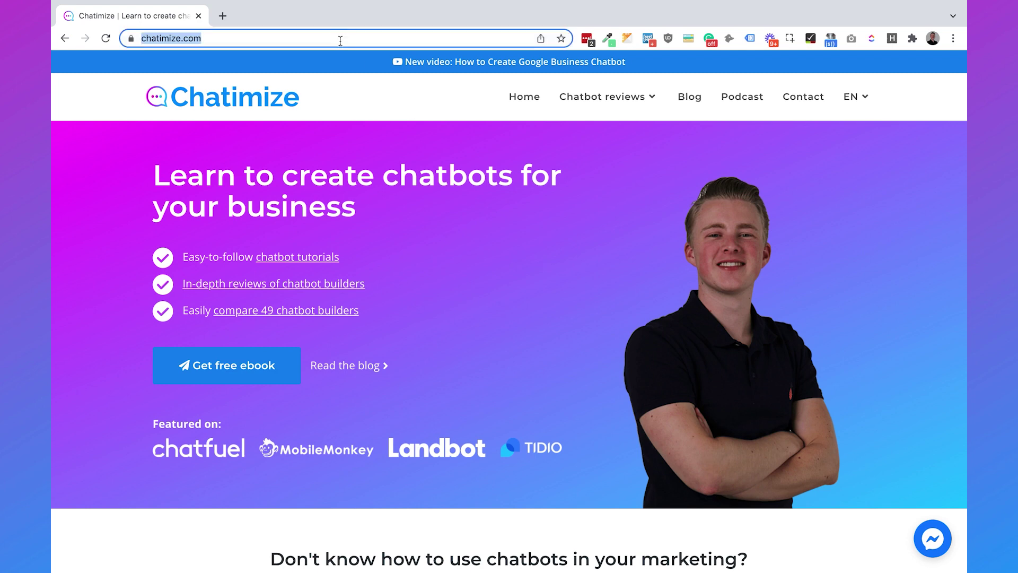
{"action": "key", "text": "BackSpace"}
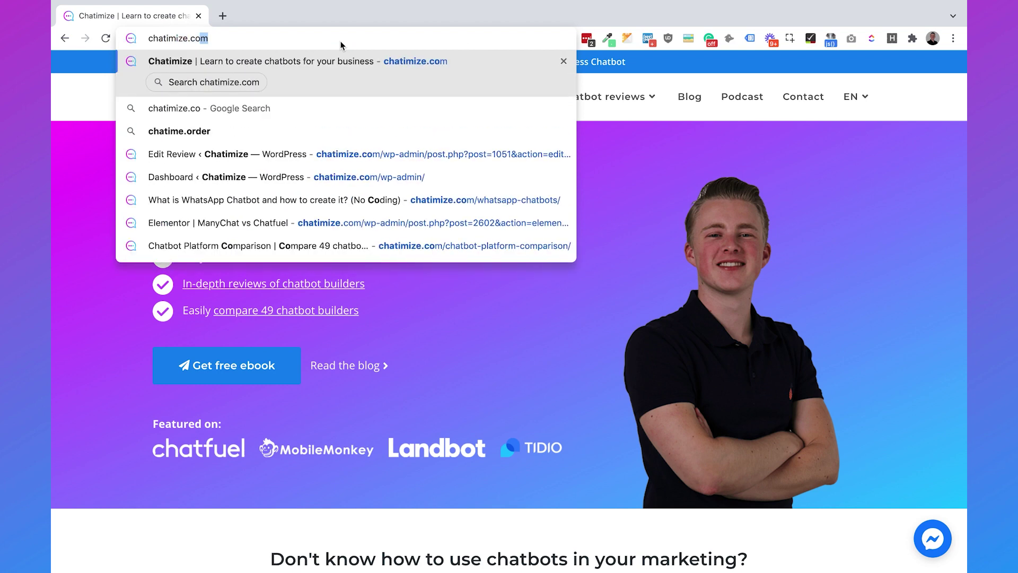
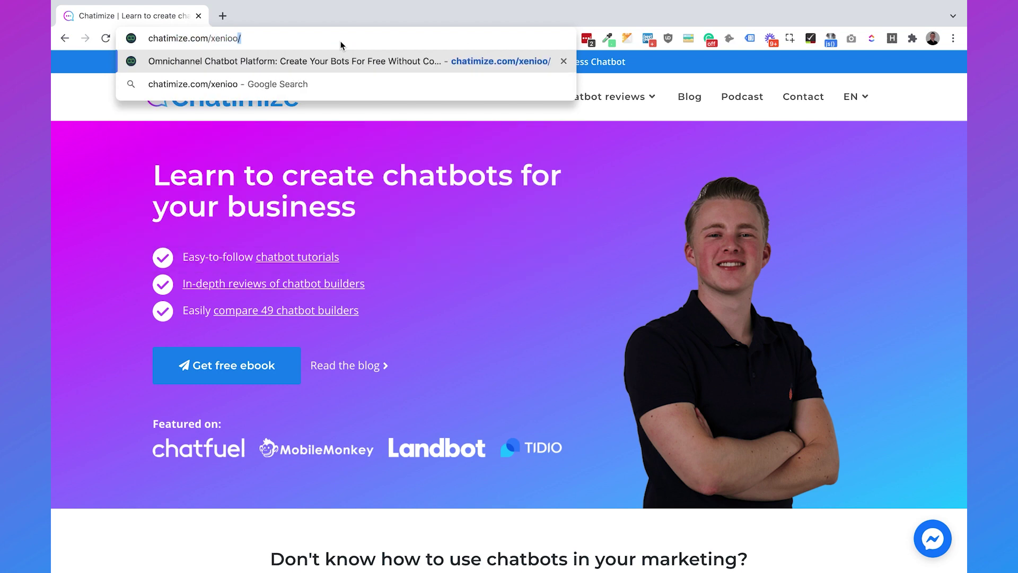
{"action": "key", "text": "Return"}
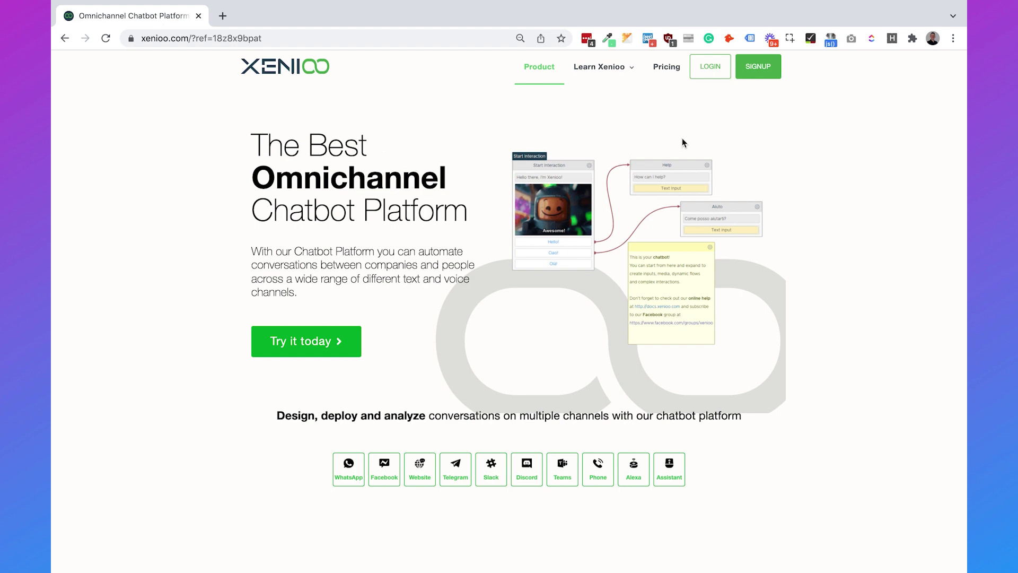
Step: Sign in to Xenioo with the saved LastPass credentials and start creating a new bot
{"action": "left_click", "coordinate": [764, 77]}
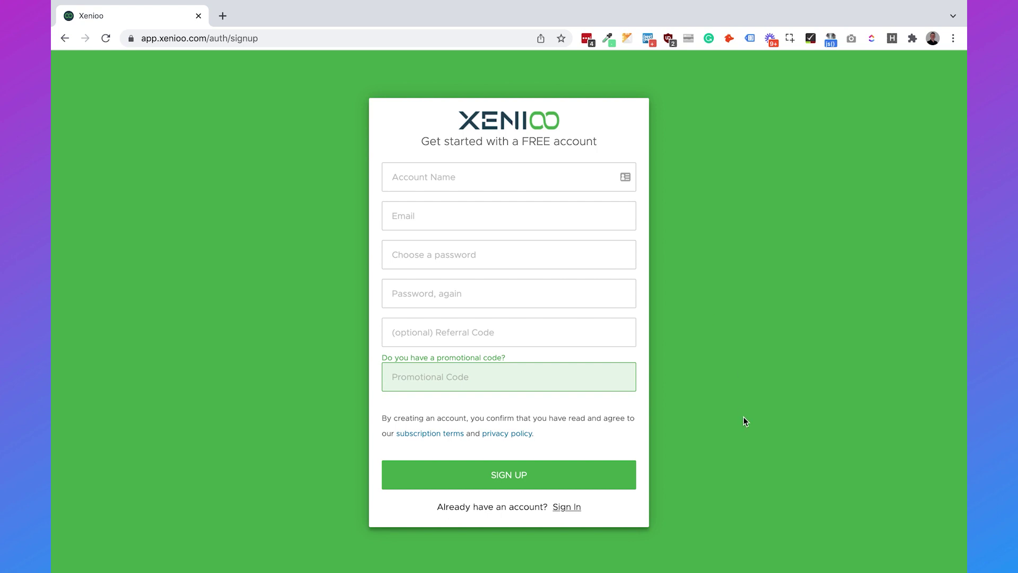
{"action": "left_click", "coordinate": [566, 508]}
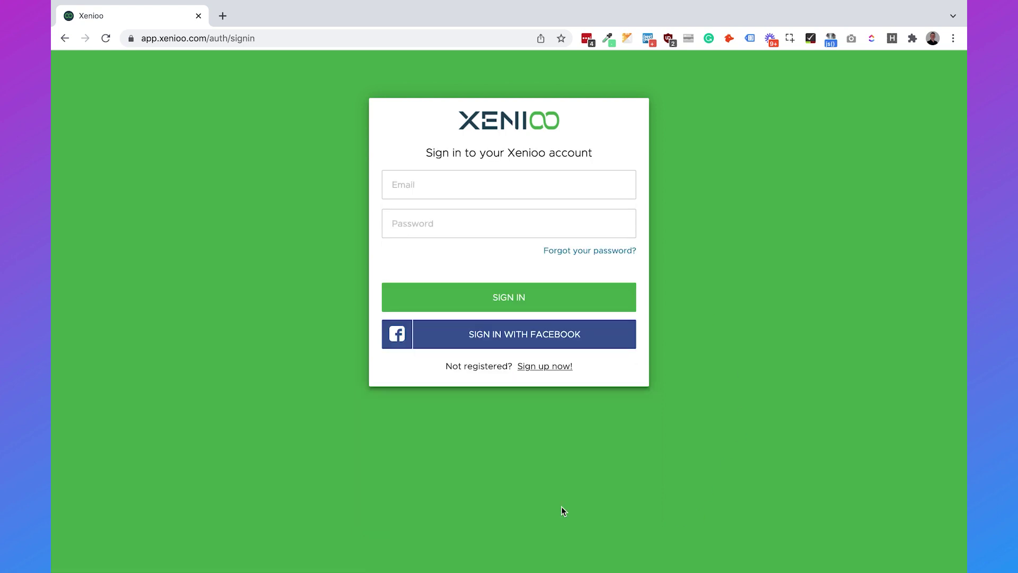
{"action": "left_click", "coordinate": [625, 184]}
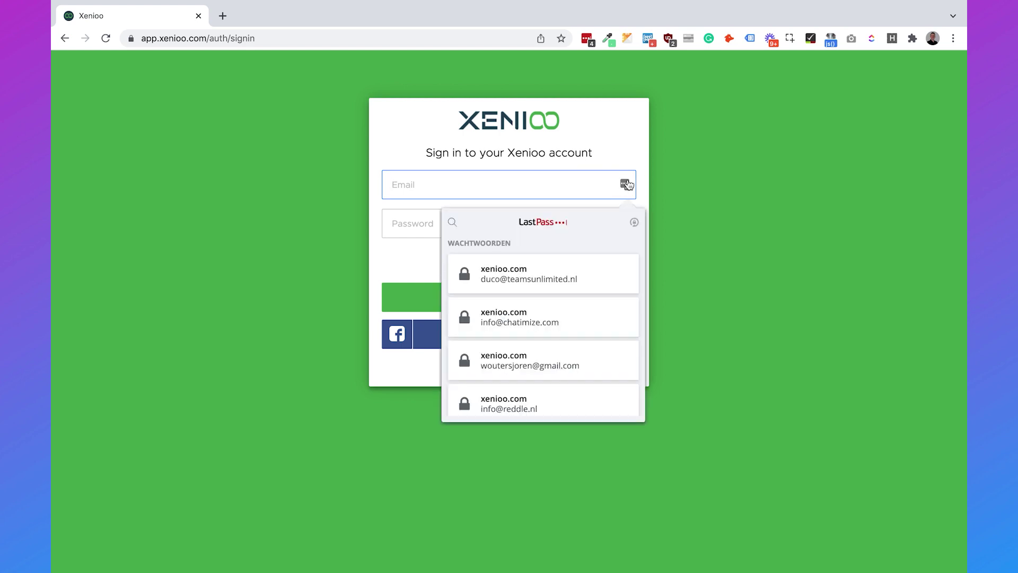
{"action": "left_click", "coordinate": [532, 313]}
{"action": "left_click", "coordinate": [508, 305]}
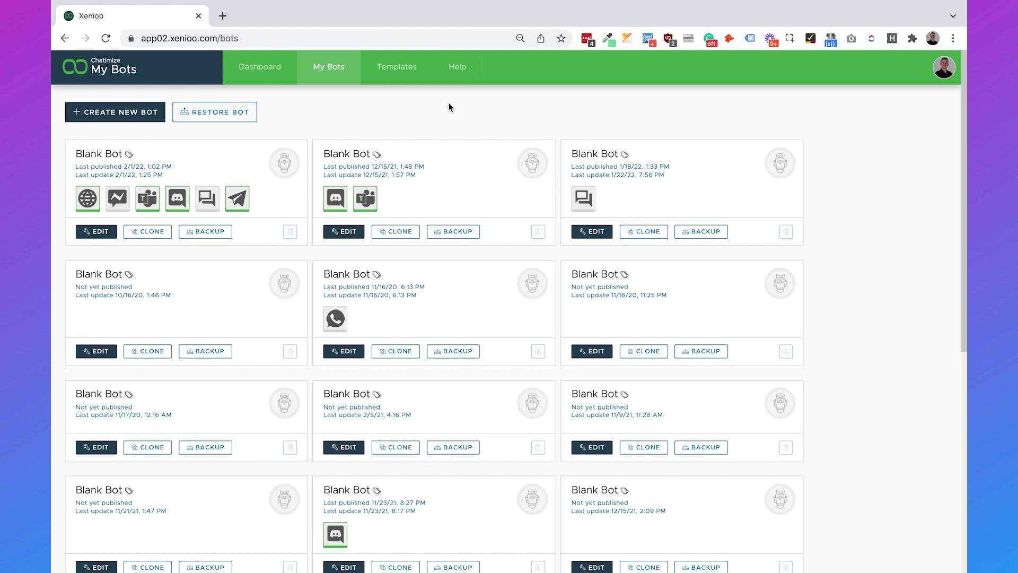
{"action": "left_click", "coordinate": [132, 113]}
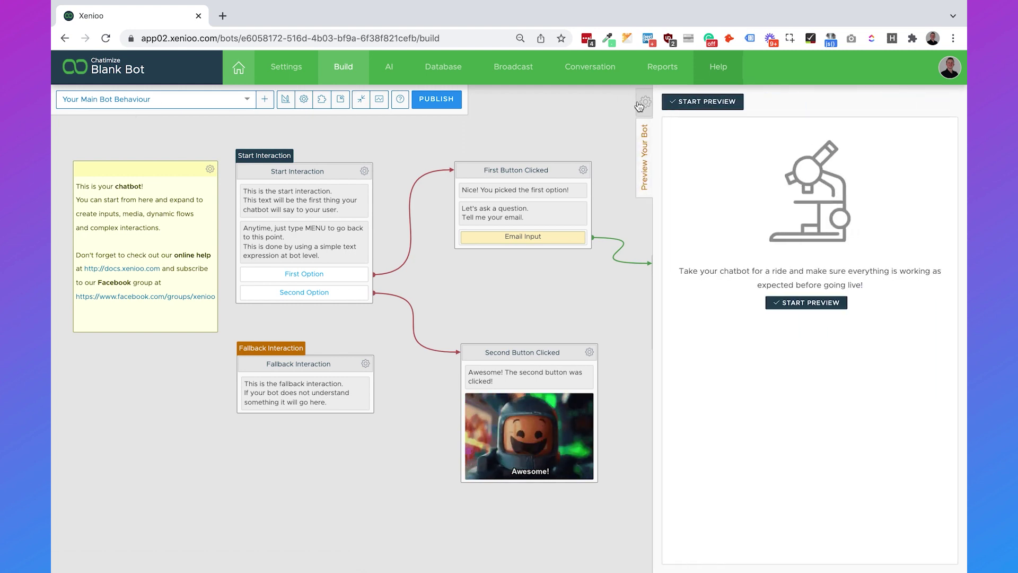
Step: Rename the bot to 'Telegram Chatbot' in its General settings, save, and go back to Build
{"action": "left_click", "coordinate": [641, 104]}
{"action": "left_click", "coordinate": [644, 104]}
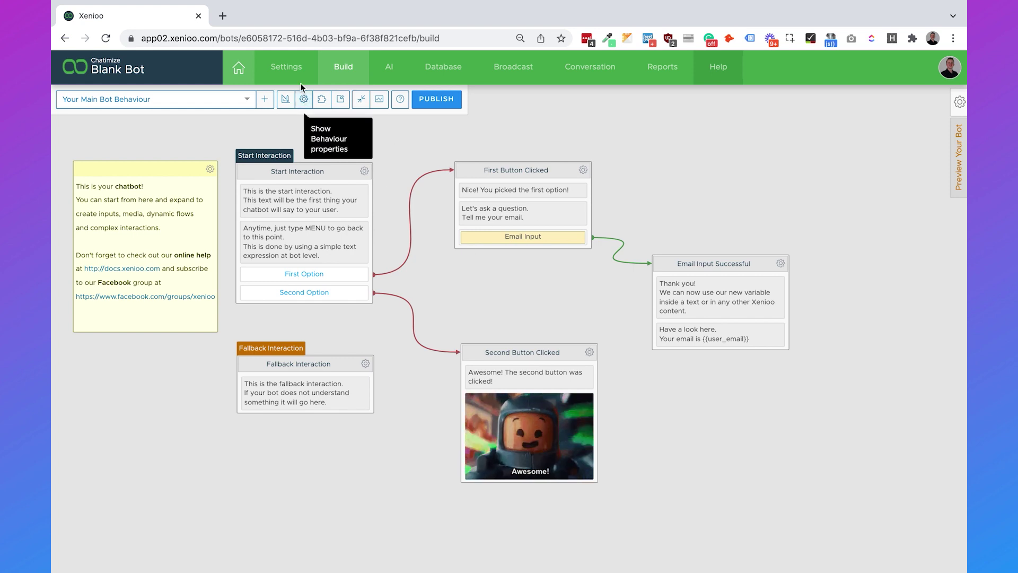
{"action": "left_click", "coordinate": [293, 67]}
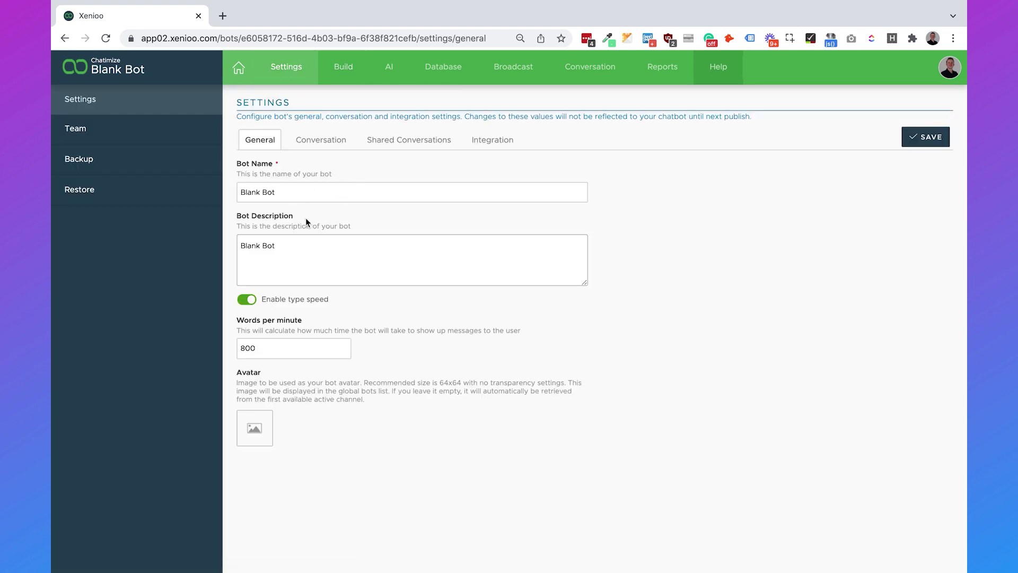
{"action": "triple_click", "coordinate": [296, 195]}
{"action": "type", "text": "Telegram Chatbot"}
{"action": "left_click", "coordinate": [713, 218]}
{"action": "left_click", "coordinate": [925, 137]}
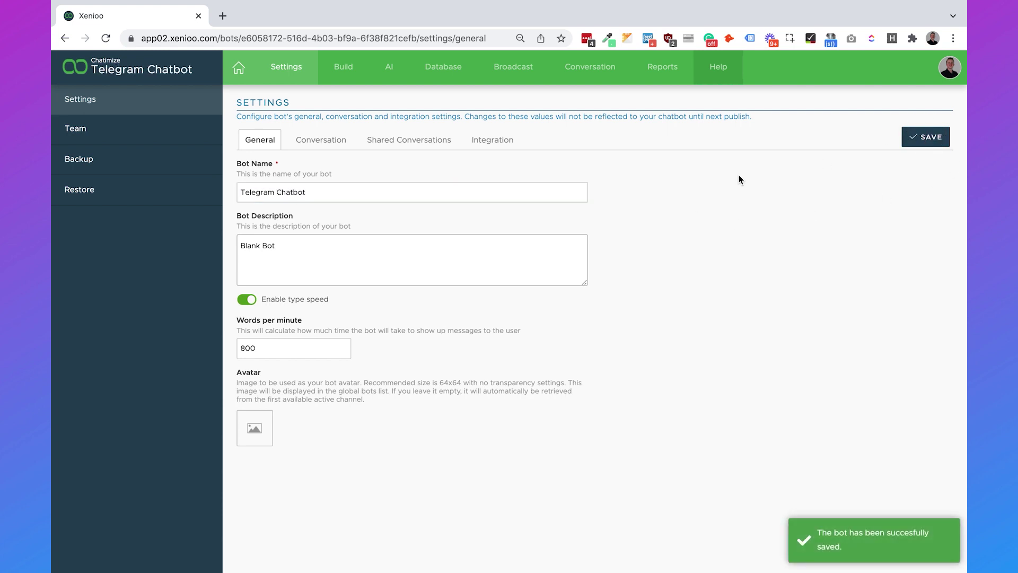
{"action": "left_click", "coordinate": [343, 79]}
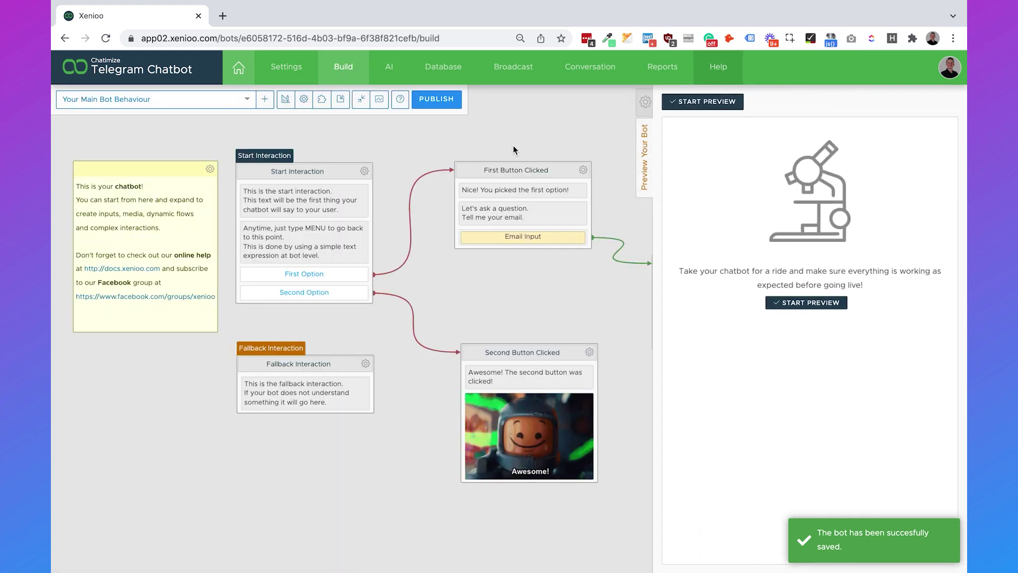
Step: Delete the Start Interaction's second message telling users to type MENU
{"action": "left_click", "coordinate": [645, 101]}
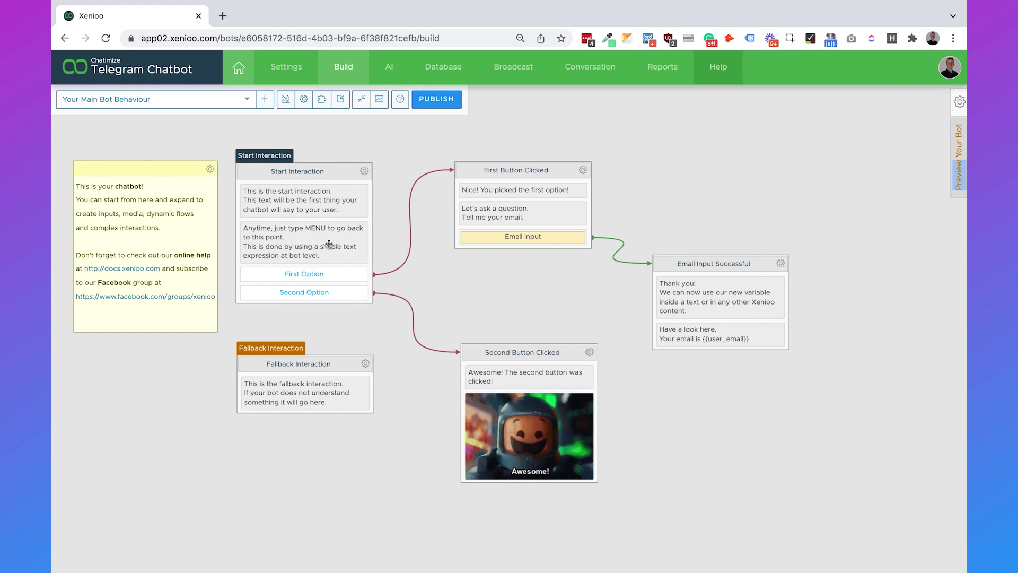
{"action": "left_click", "coordinate": [329, 243]}
{"action": "left_click", "coordinate": [805, 102]}
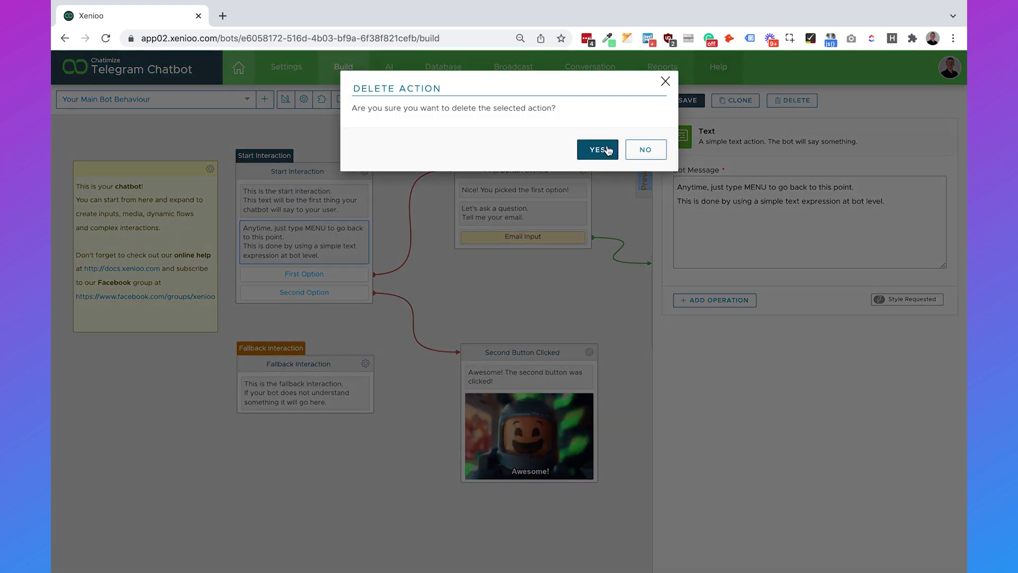
{"action": "left_click", "coordinate": [599, 150]}
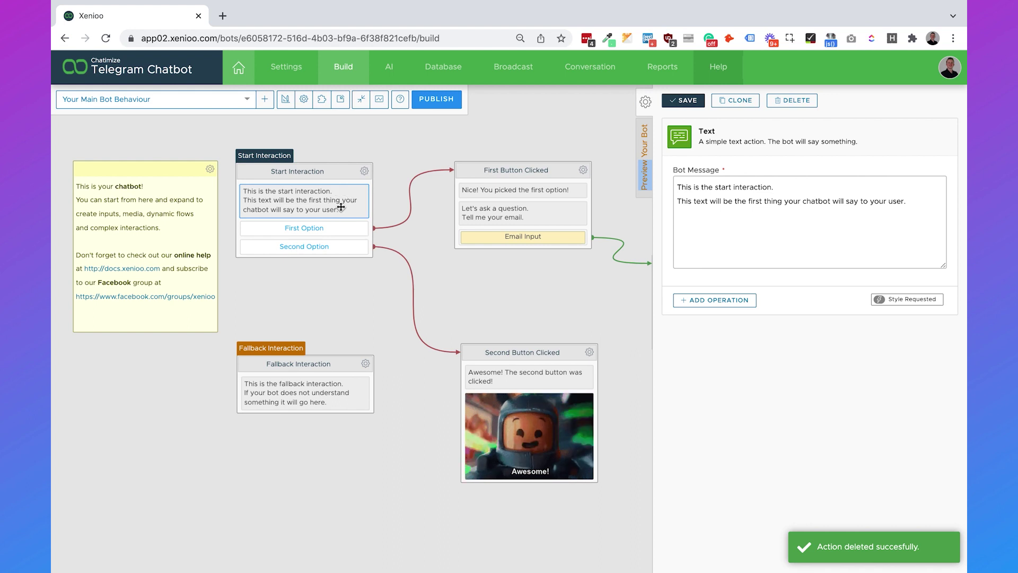
Step: Replace the start message with 'Hey {{first_name}}! I'm the chatbot of Company XYZ. Do you want to talk to Sales or Support?' and save
{"action": "left_click", "coordinate": [745, 231]}
{"action": "key", "text": "ctrl+a"}
{"action": "key", "text": "BackSpace"}
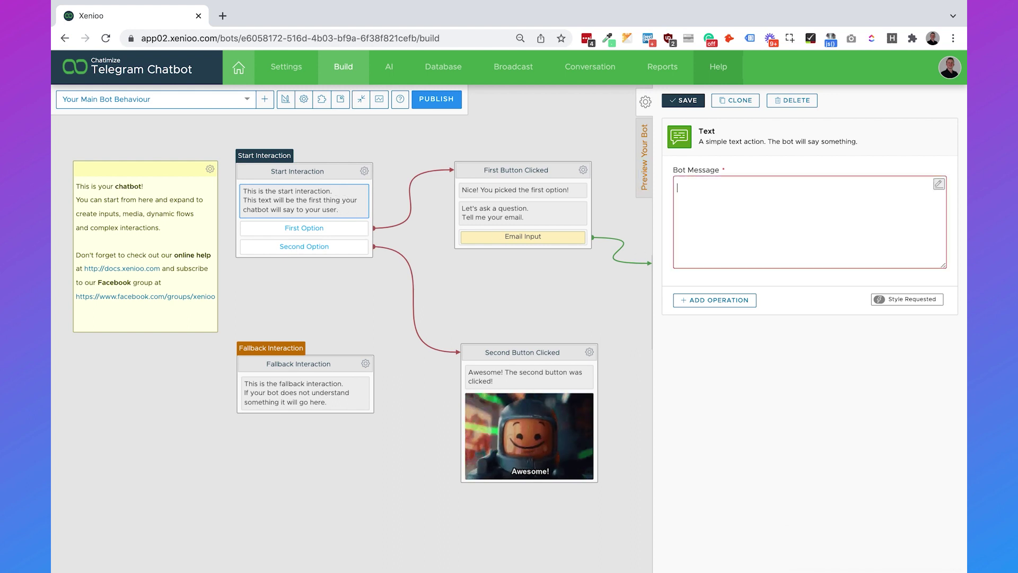
{"action": "type", "text": "Hey "}
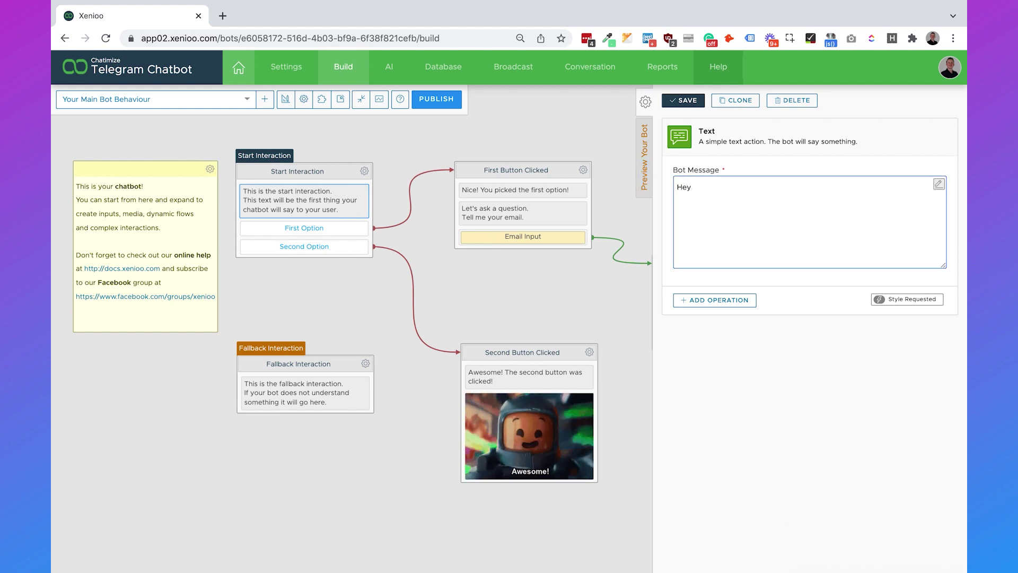
{"action": "type", "text": "{{first_name}}"}
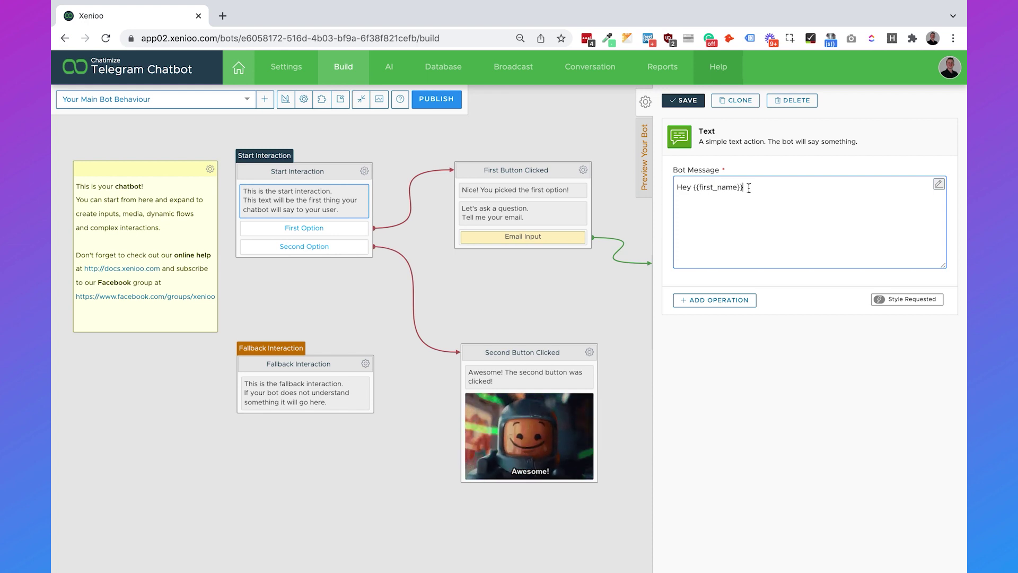
{"action": "left_click_drag", "start_coordinate": [695, 189], "coordinate": [750, 190]}
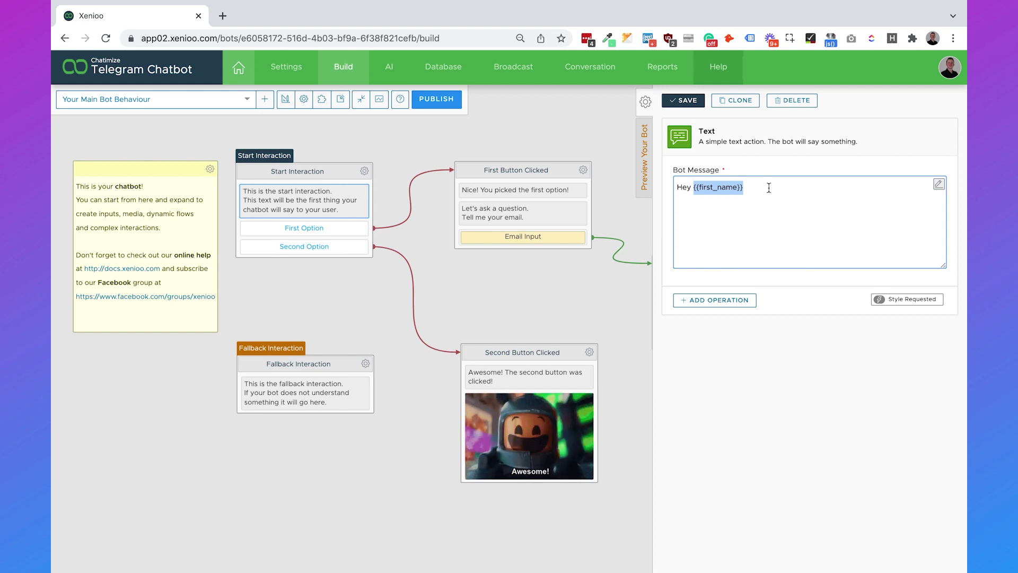
{"action": "left_click", "coordinate": [769, 188]}
{"action": "type", "text": "!"}
{"action": "type", "text": " I'm the chatbot of"}
{"action": "type", "text": " Co"}
{"action": "type", "text": "mpany"}
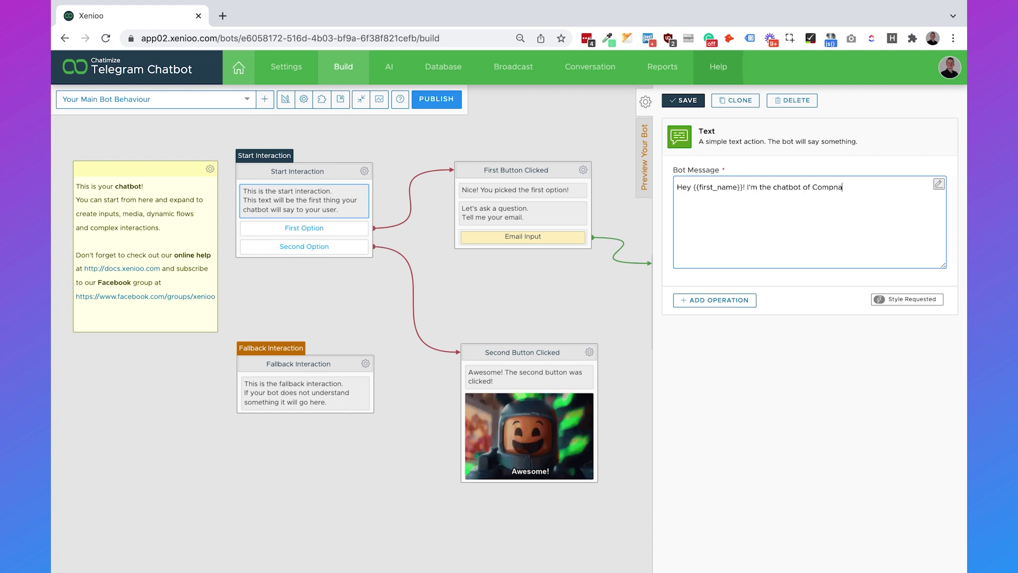
{"action": "type", "text": " XYZ"}
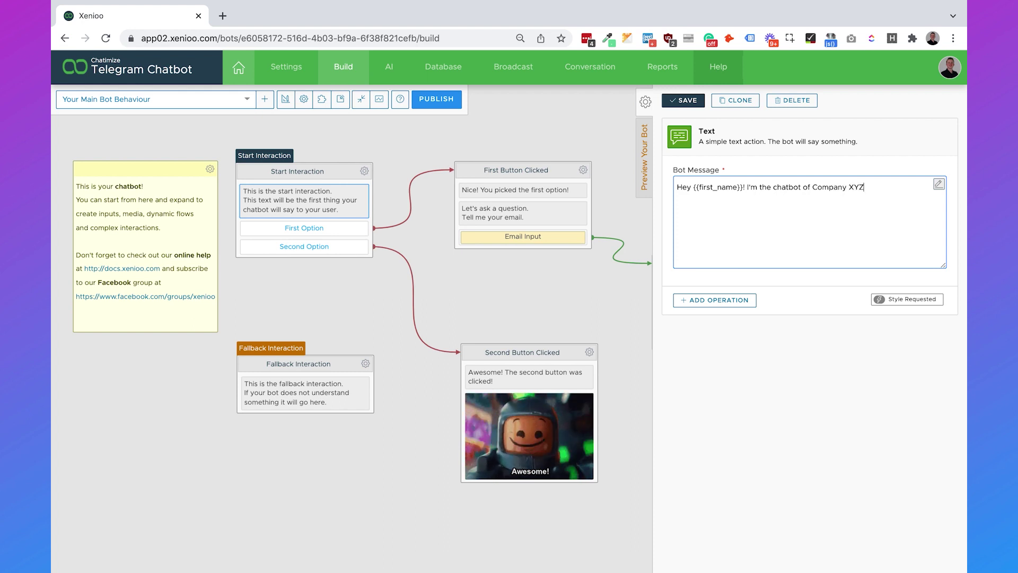
{"action": "type", "text": ". Do you want to talk to Sales or Support"}
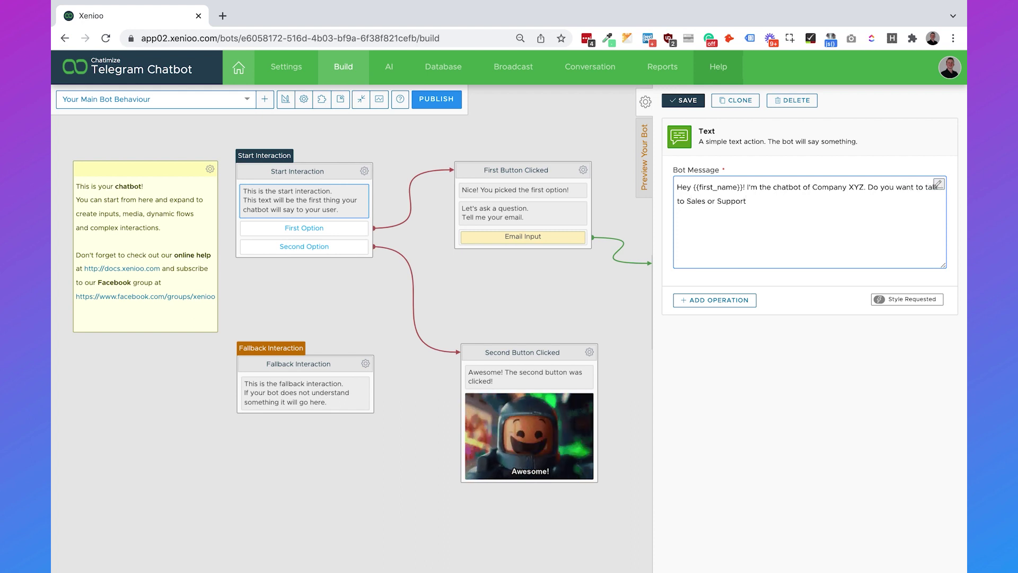
{"action": "type", "text": "?"}
{"action": "left_click", "coordinate": [688, 102]}
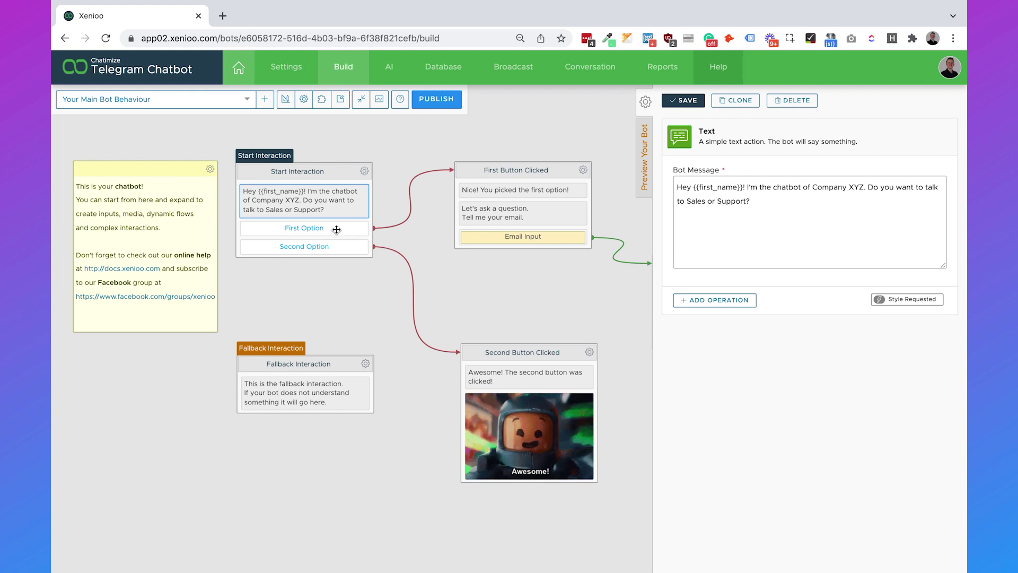
Step: Retitle the First Option quick reply 'Sales', clear its alternate text, set its trigger to Sales, and save
{"action": "left_click", "coordinate": [336, 229]}
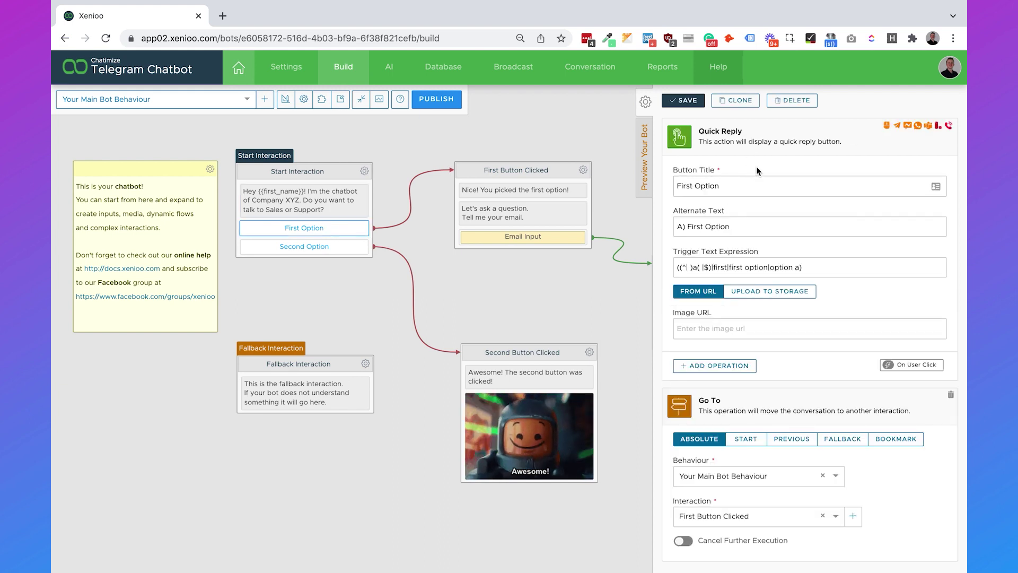
{"action": "triple_click", "coordinate": [721, 189]}
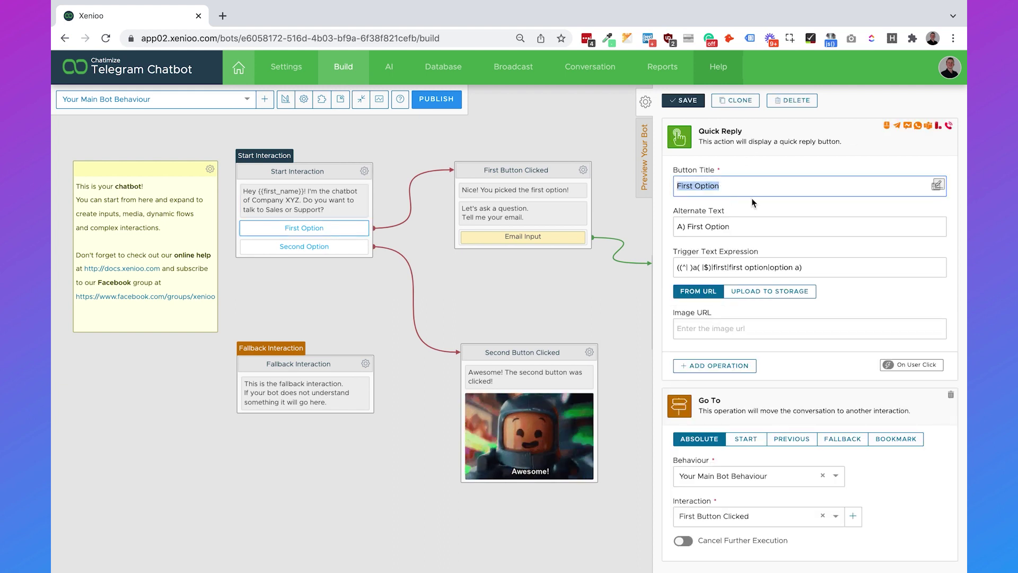
{"action": "type", "text": "Sales"}
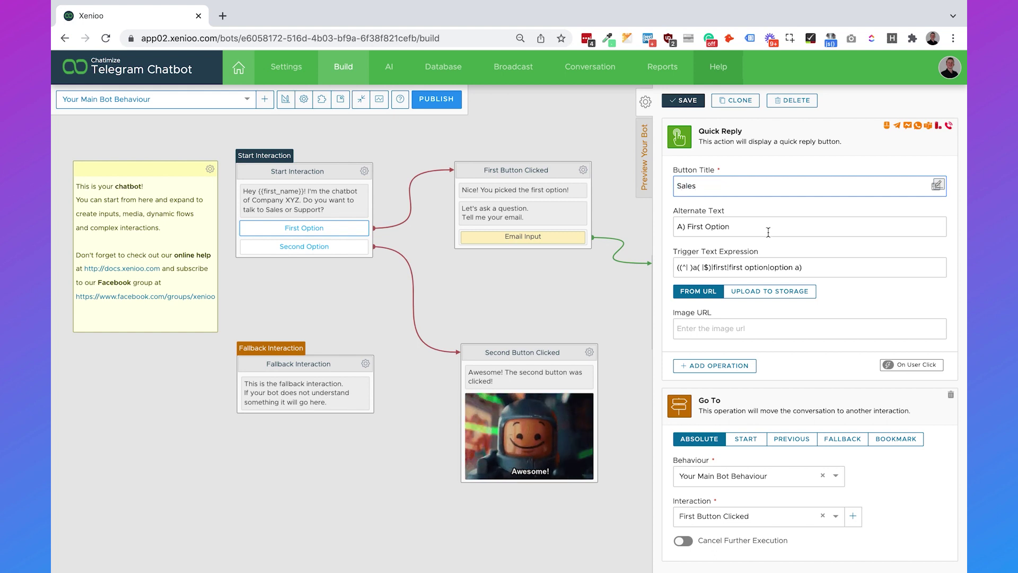
{"action": "triple_click", "coordinate": [744, 227]}
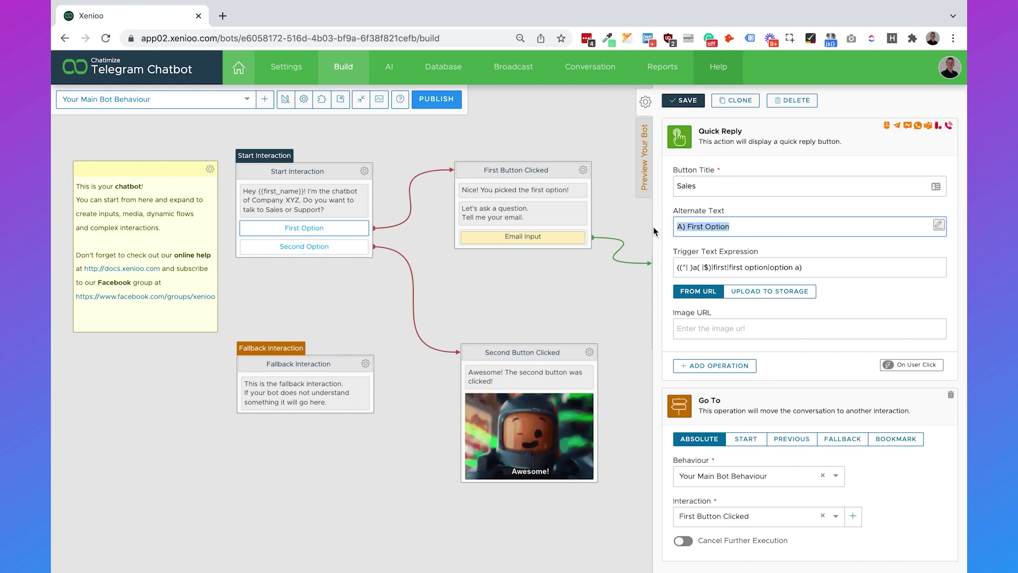
{"action": "key", "text": "BackSpace"}
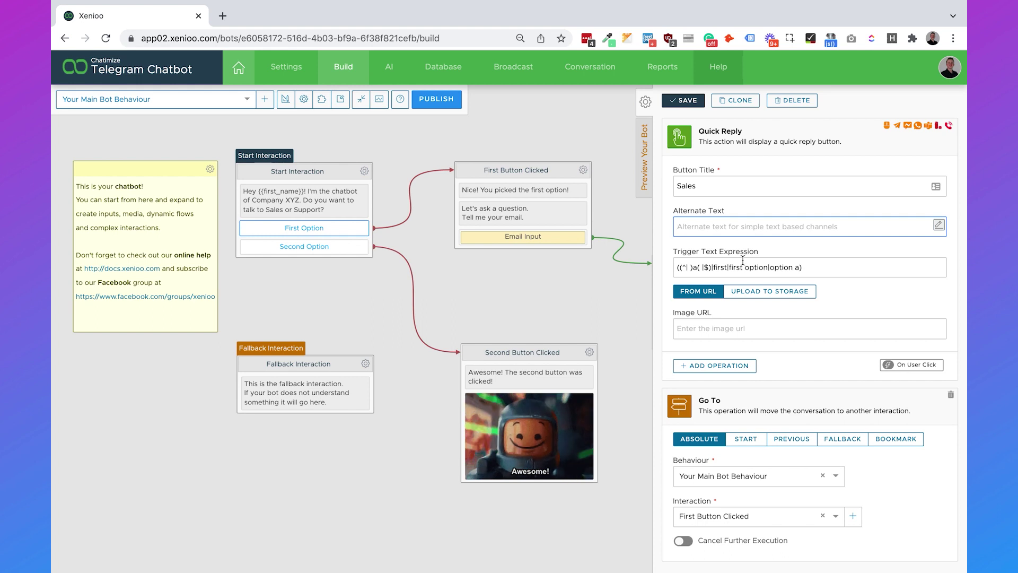
{"action": "triple_click", "coordinate": [743, 265]}
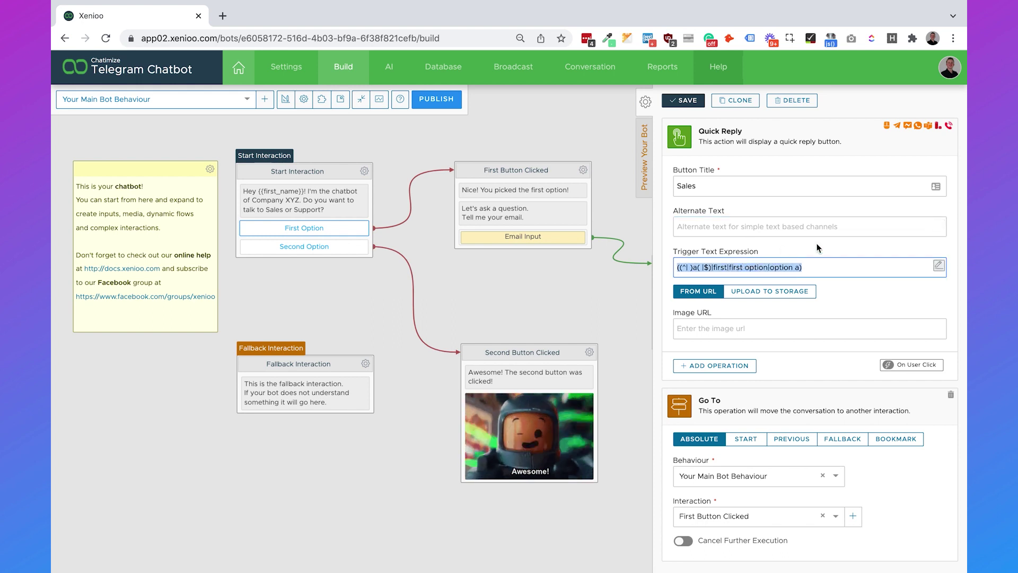
{"action": "type", "text": "Sales"}
{"action": "left_click", "coordinate": [861, 312]}
{"action": "left_click", "coordinate": [685, 101]}
Step: Retitle the Second Option quick reply 'Support', clear its alternate text, set its trigger to Support, and save
{"action": "left_click", "coordinate": [321, 245]}
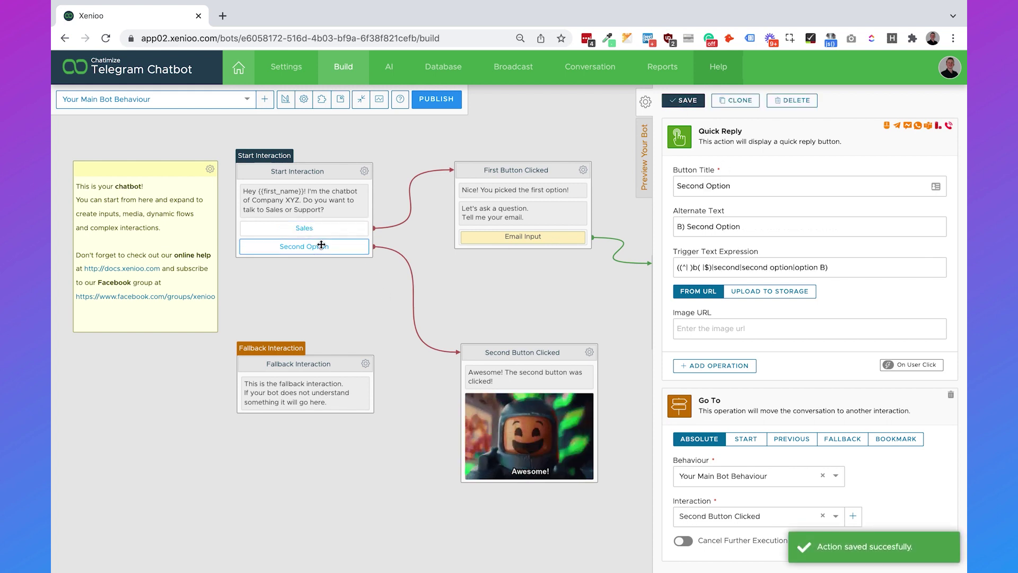
{"action": "triple_click", "coordinate": [742, 186]}
{"action": "type", "text": "S"}
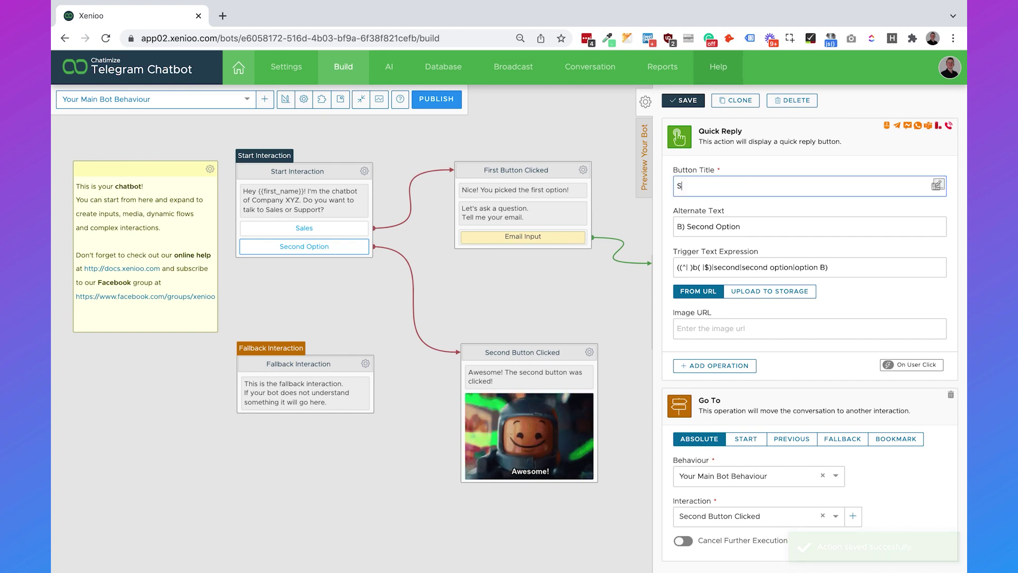
{"action": "type", "text": "upport"}
{"action": "left_click", "coordinate": [778, 226]}
{"action": "triple_click", "coordinate": [725, 226]}
{"action": "key", "text": "BackSpace"}
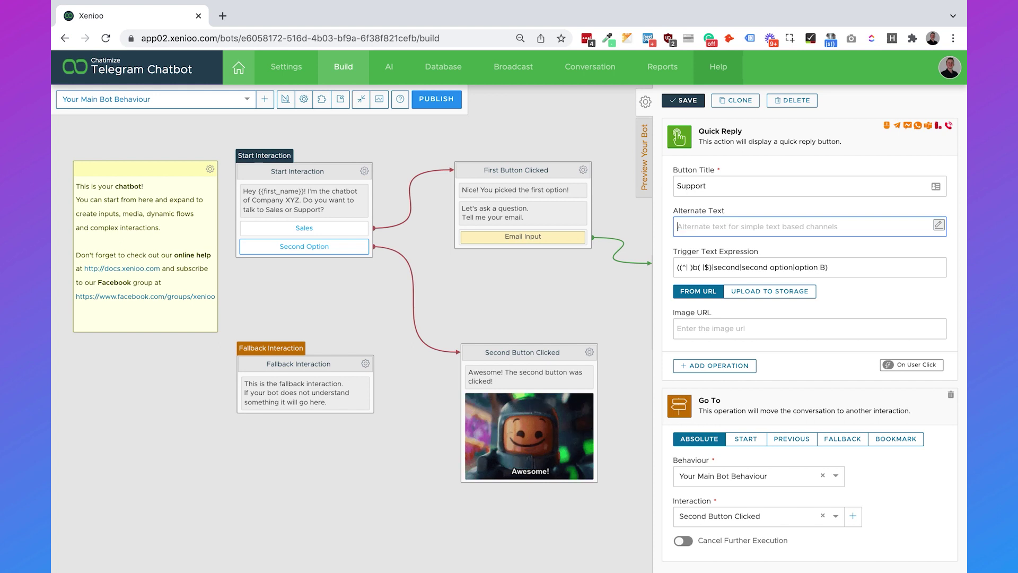
{"action": "triple_click", "coordinate": [732, 267]}
{"action": "type", "text": "Support"}
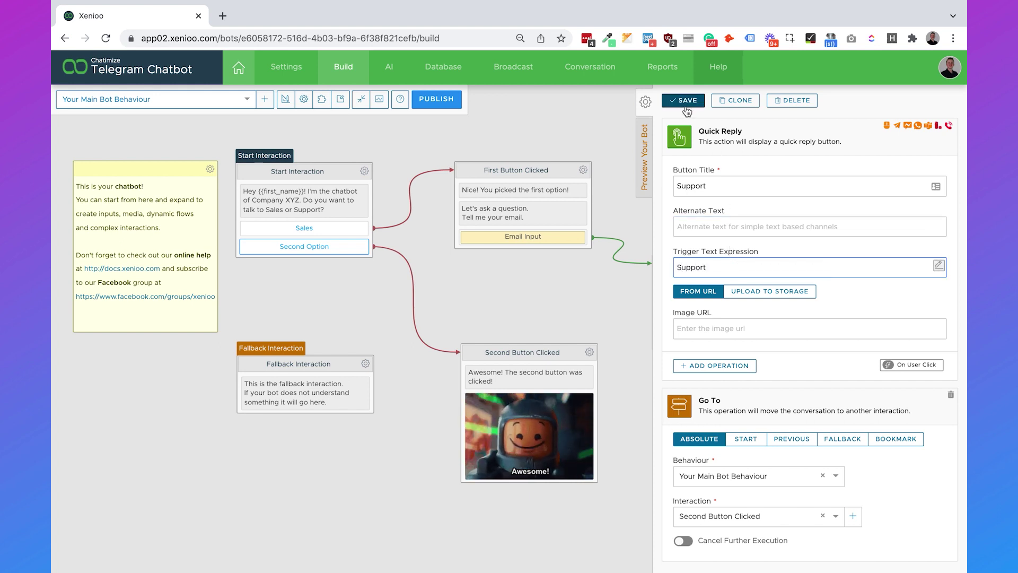
{"action": "left_click", "coordinate": [685, 104]}
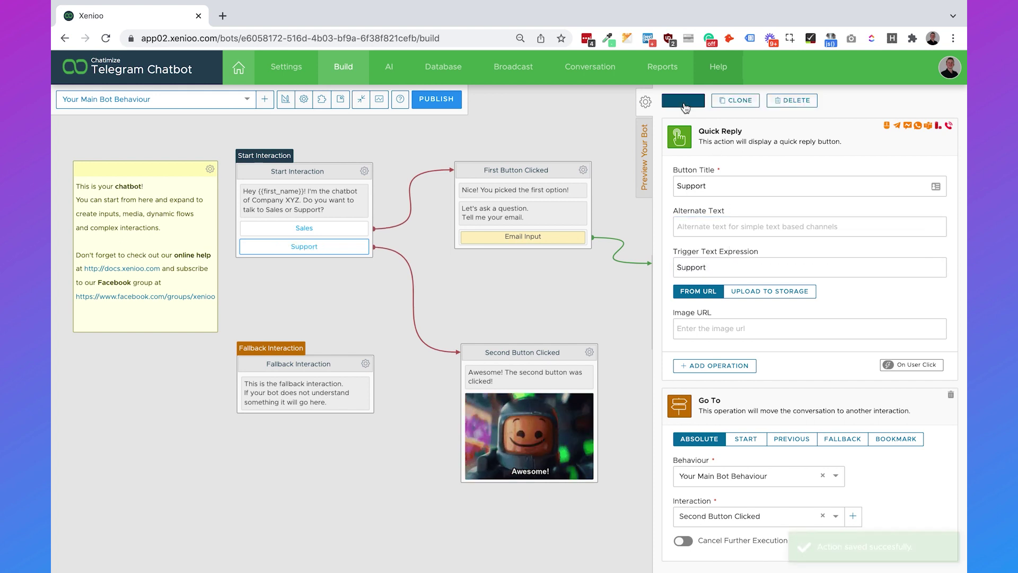
{"action": "left_click", "coordinate": [645, 102]}
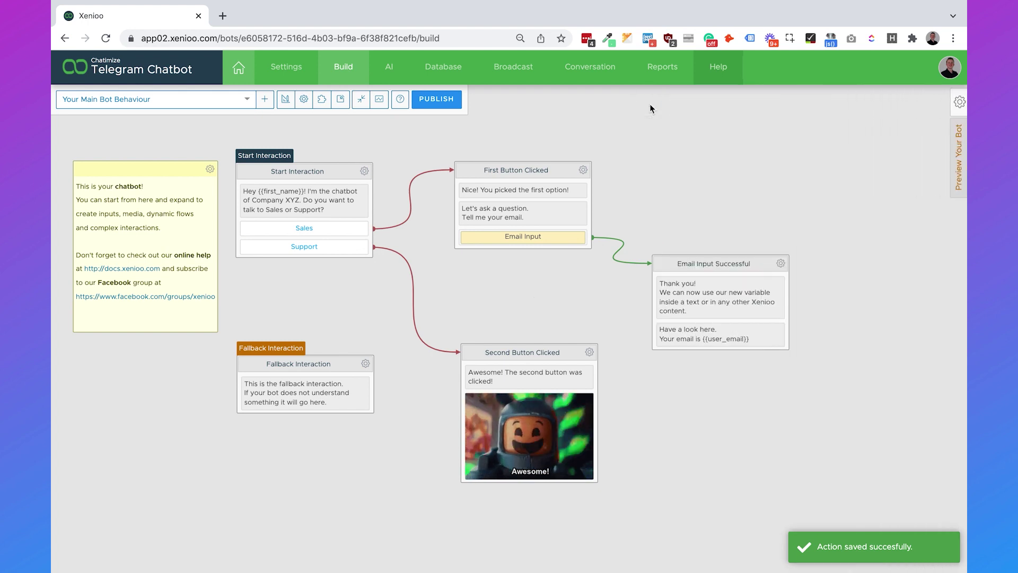
Step: Rename the First Button Clicked interaction to Sales and save
{"action": "left_click", "coordinate": [532, 170]}
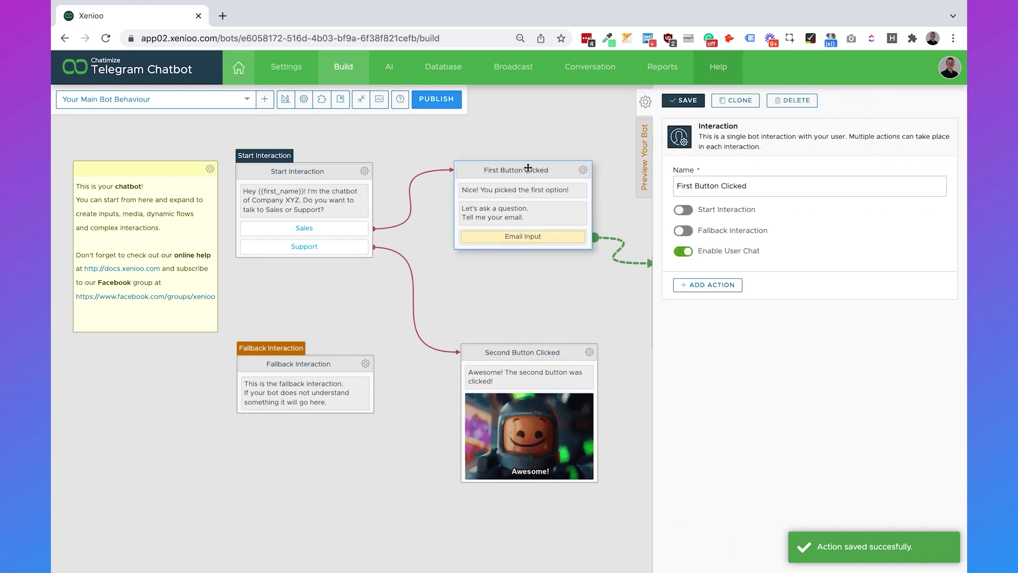
{"action": "triple_click", "coordinate": [724, 187]}
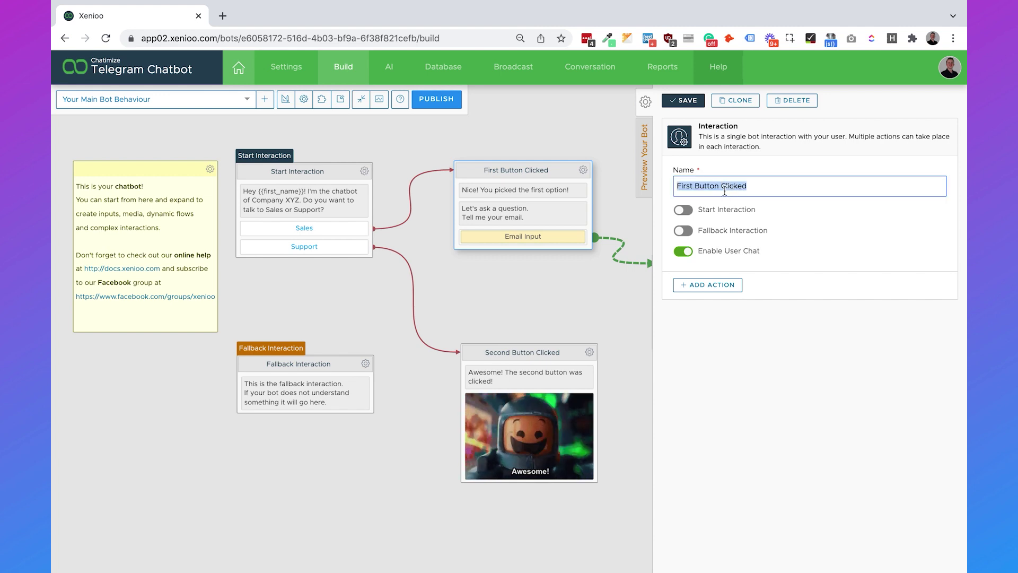
{"action": "type", "text": "Sales"}
{"action": "left_click", "coordinate": [689, 100]}
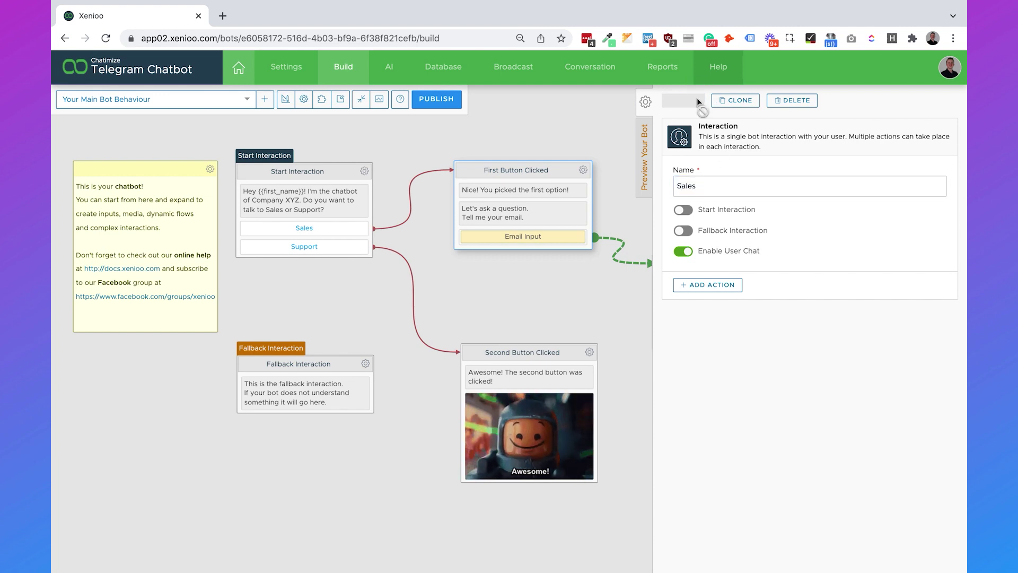
{"action": "left_click", "coordinate": [538, 334]}
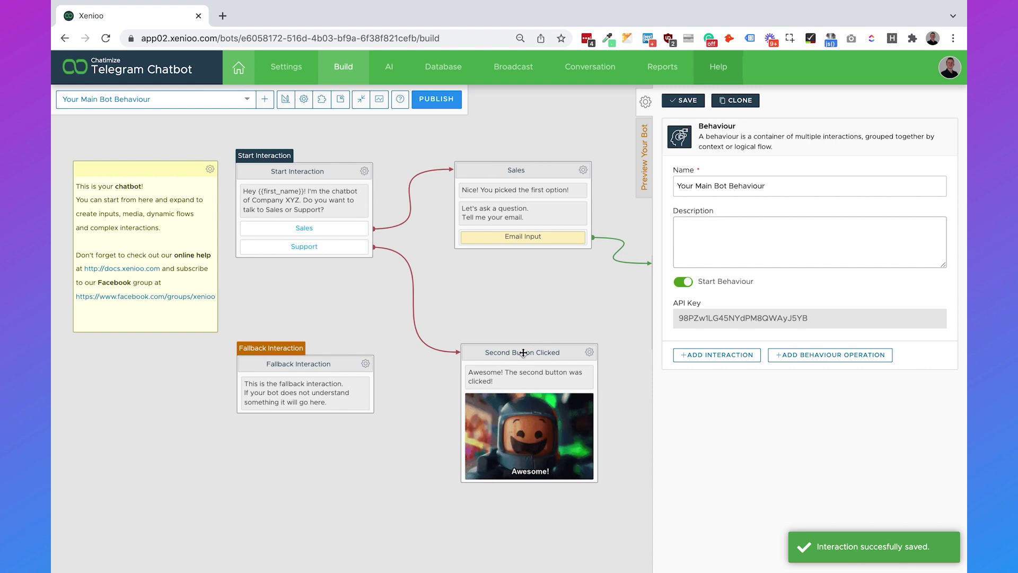
Step: Rename the Second Button Clicked interaction to Support and save
{"action": "left_click", "coordinate": [524, 353]}
{"action": "type", "text": "Support"}
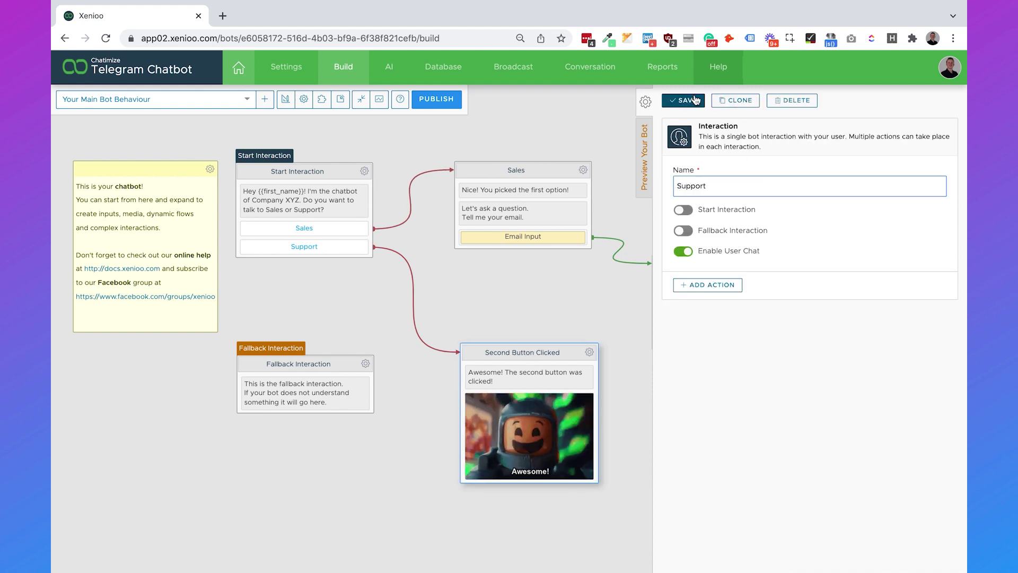
{"action": "left_click", "coordinate": [695, 97]}
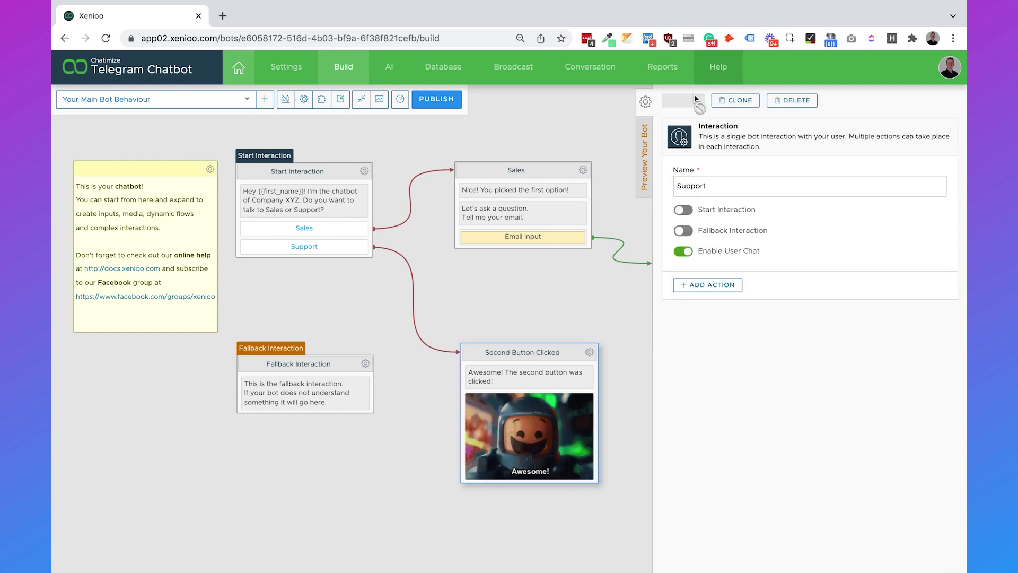
{"action": "left_click", "coordinate": [533, 195]}
Step: Change the Sales message to 'Allright, I will connect you to someone at Sales!' and save
{"action": "triple_click", "coordinate": [744, 191]}
{"action": "type", "text": "Allright,"}
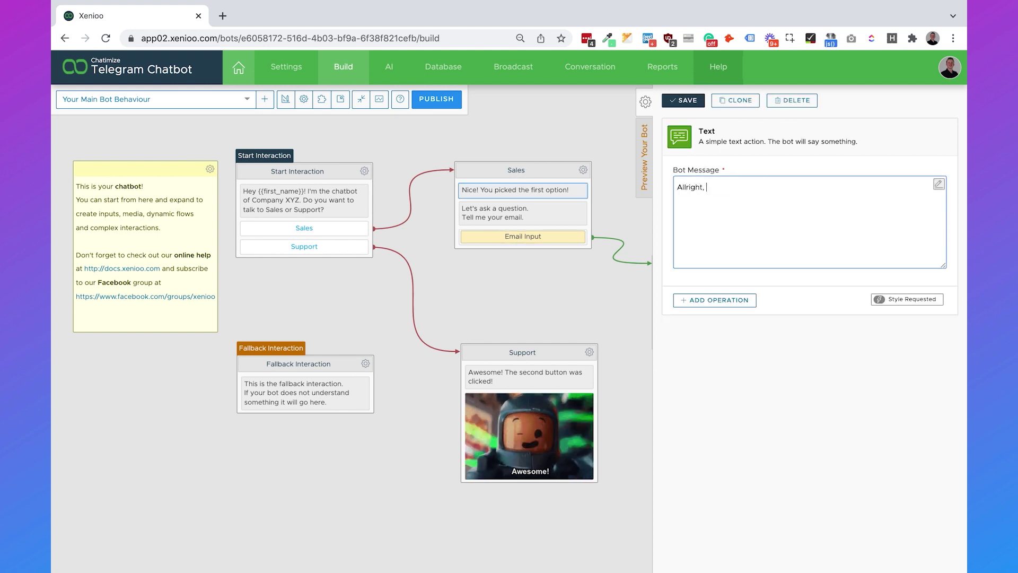
{"action": "type", "text": " I will connect you to someone at Sales!"}
{"action": "left_click", "coordinate": [683, 101]}
Step: Delete the Sales interaction's email question and its Email Input action
{"action": "left_click", "coordinate": [564, 216]}
{"action": "left_click", "coordinate": [790, 100]}
{"action": "left_click", "coordinate": [591, 153]}
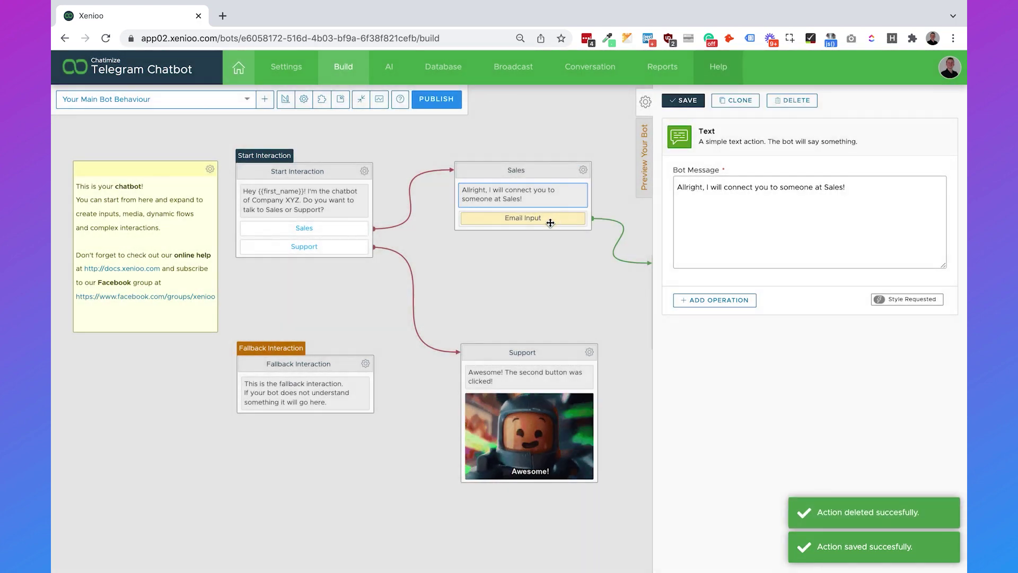
{"action": "left_click", "coordinate": [546, 219]}
{"action": "left_click", "coordinate": [794, 100]}
{"action": "left_click", "coordinate": [608, 150]}
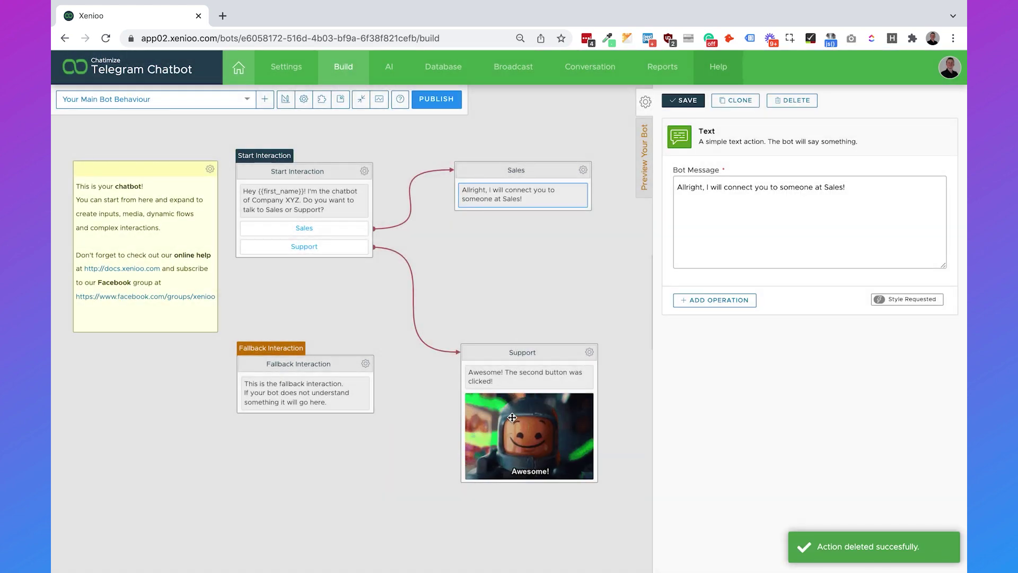
{"action": "left_click", "coordinate": [512, 417]}
Step: Delete the Support GIF and start retyping the Support message as 'Allright, I will connect you to someone at Sup'
{"action": "left_click", "coordinate": [782, 104]}
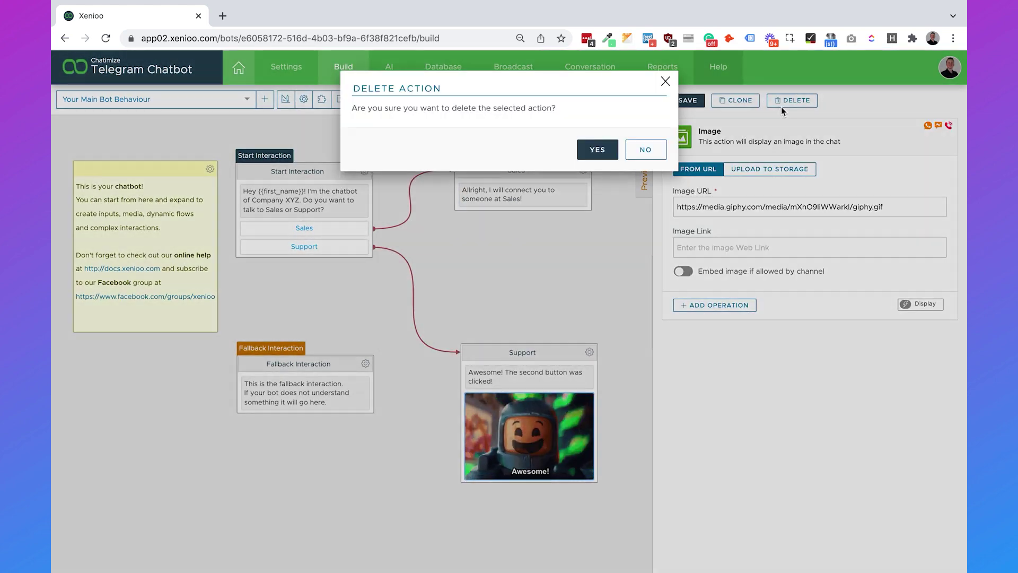
{"action": "left_click", "coordinate": [602, 152]}
{"action": "left_click", "coordinate": [764, 218]}
{"action": "key", "text": "ctrl+a"}
{"action": "type", "text": "Allright, "}
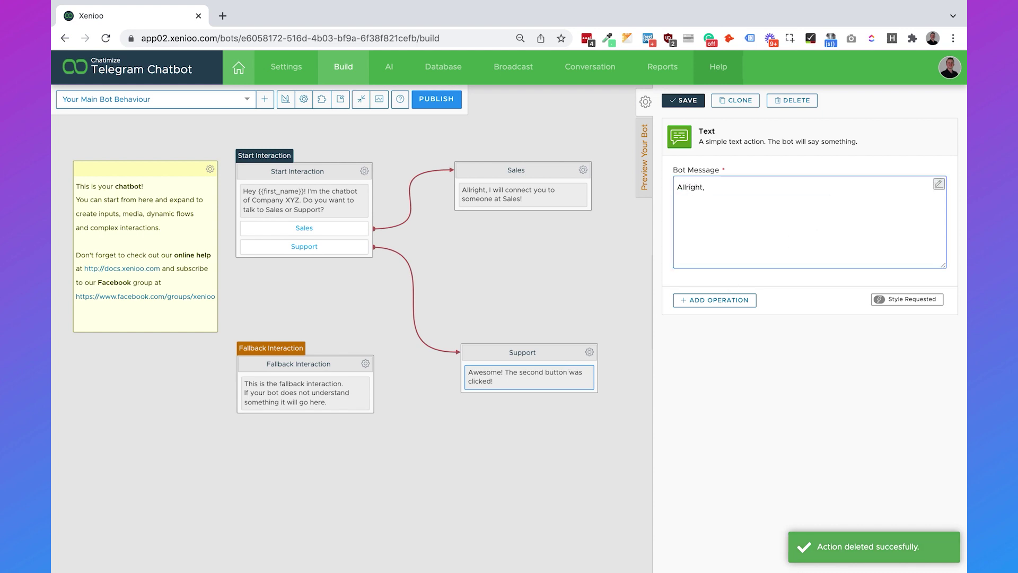
{"action": "type", "text": "I will conec"}
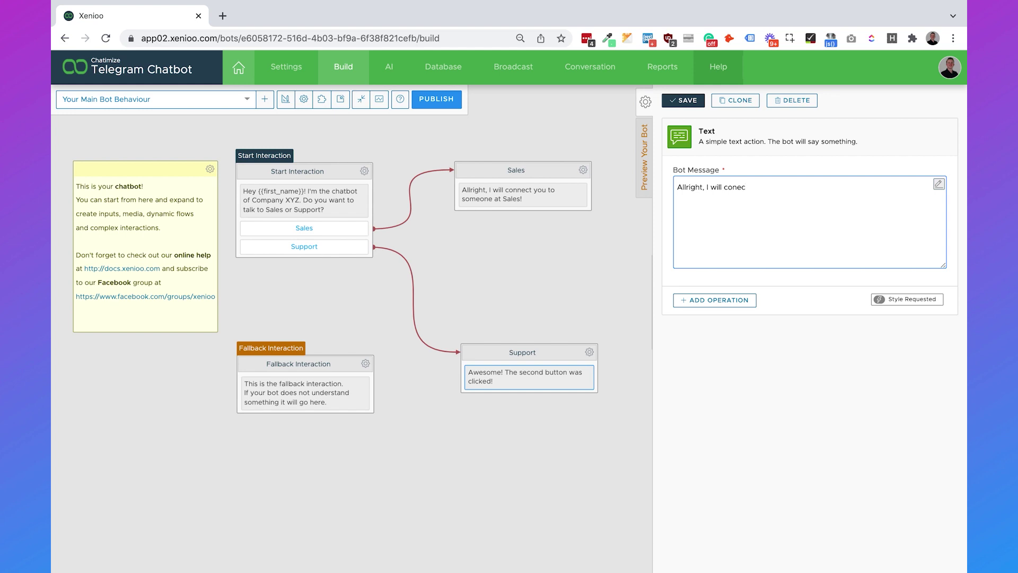
{"action": "key", "text": "BackSpace"}
{"action": "key", "text": "BackSpace"}
{"action": "type", "text": "nect you to someone at Sup"}
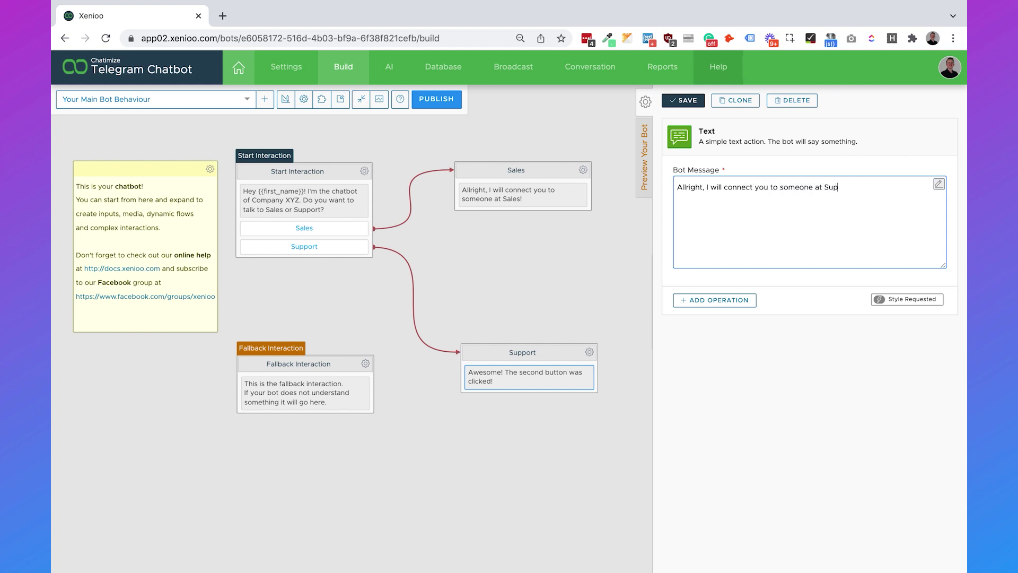
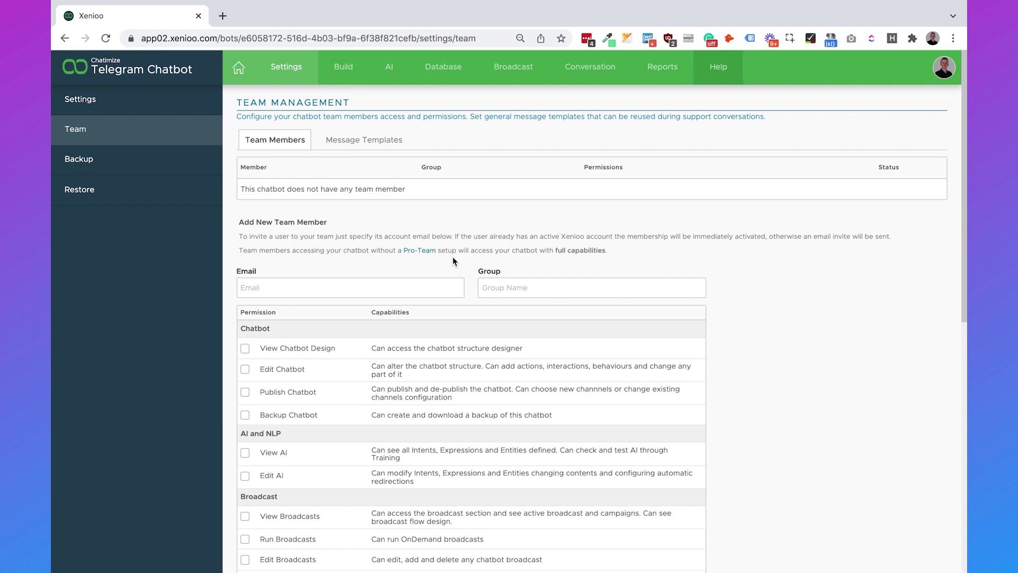
Step: Enter the invitee's e-mail address and set the member's group to Sales
{"action": "left_click", "coordinate": [422, 282]}
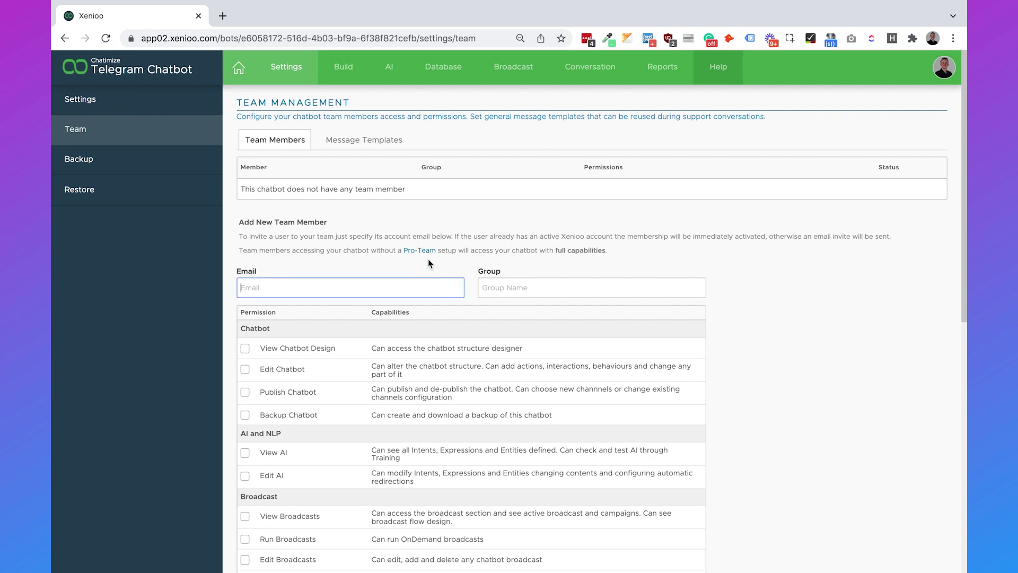
{"action": "left_click", "coordinate": [607, 275]}
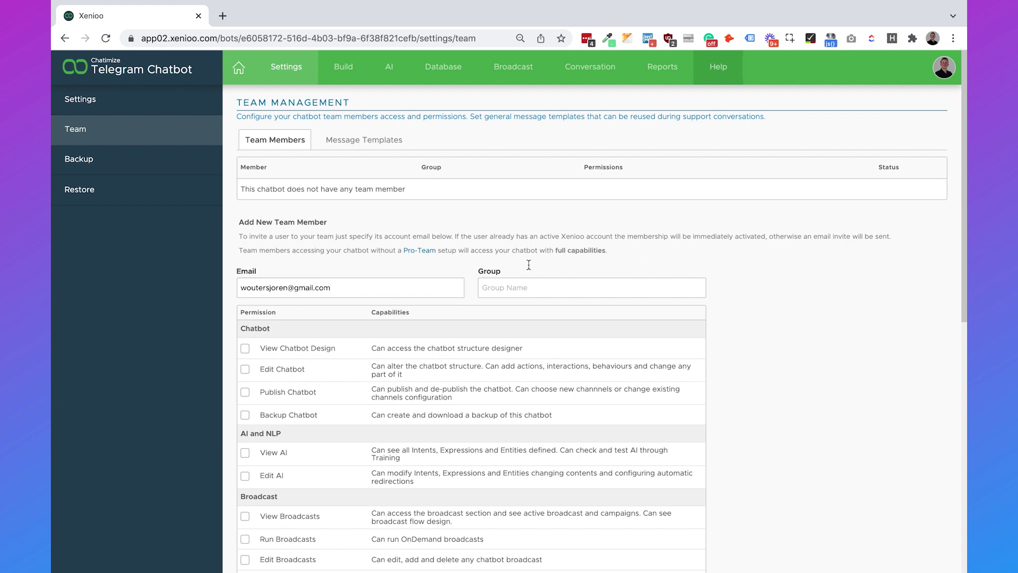
{"action": "left_click", "coordinate": [536, 290]}
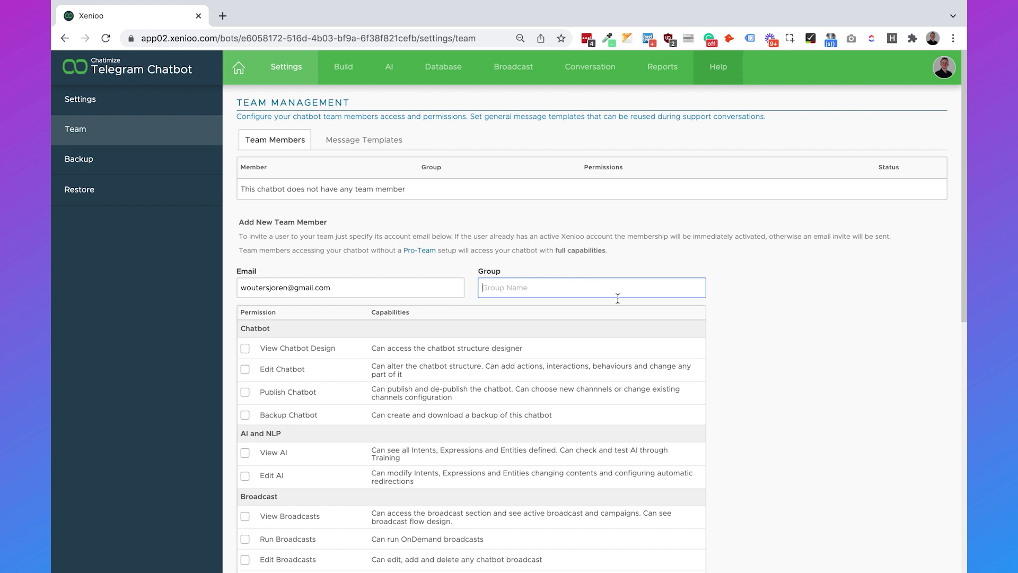
{"action": "type", "text": "Sales"}
Step: Grant View, Edit, Publish and Backup Chatbot plus View and Edit AI permissions
{"action": "scroll", "coordinate": [629, 229], "scroll_direction": "down", "scroll_amount": 1}
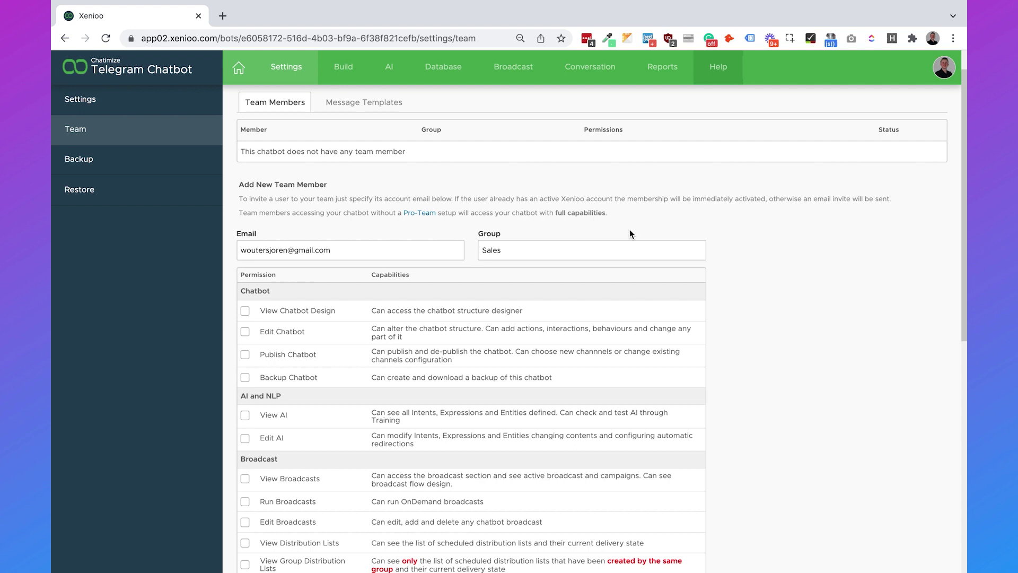
{"action": "left_click", "coordinate": [245, 311]}
{"action": "left_click", "coordinate": [245, 332]}
{"action": "left_click", "coordinate": [245, 355]}
{"action": "left_click", "coordinate": [245, 377]}
{"action": "left_click", "coordinate": [245, 415]}
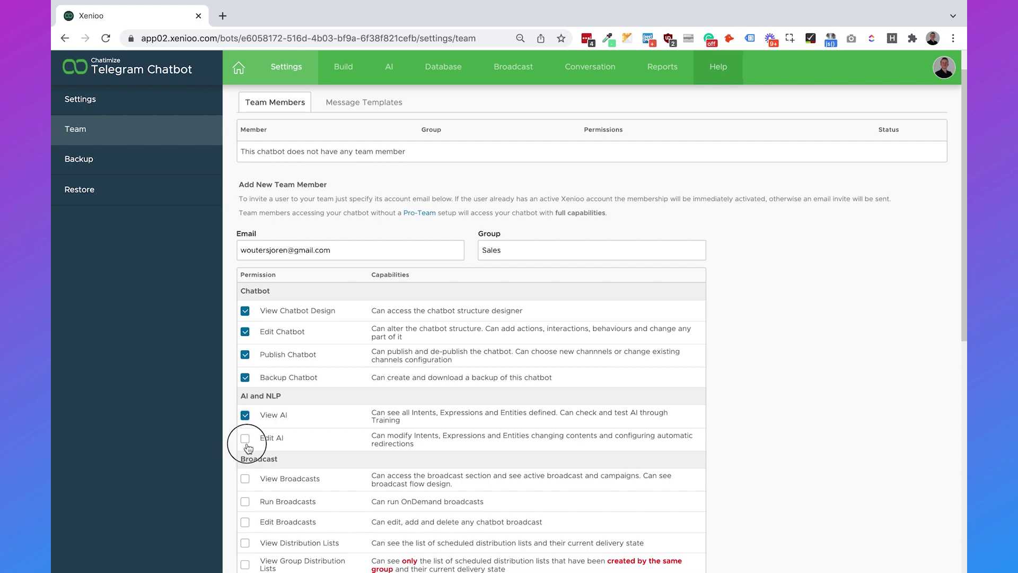
{"action": "left_click", "coordinate": [245, 439]}
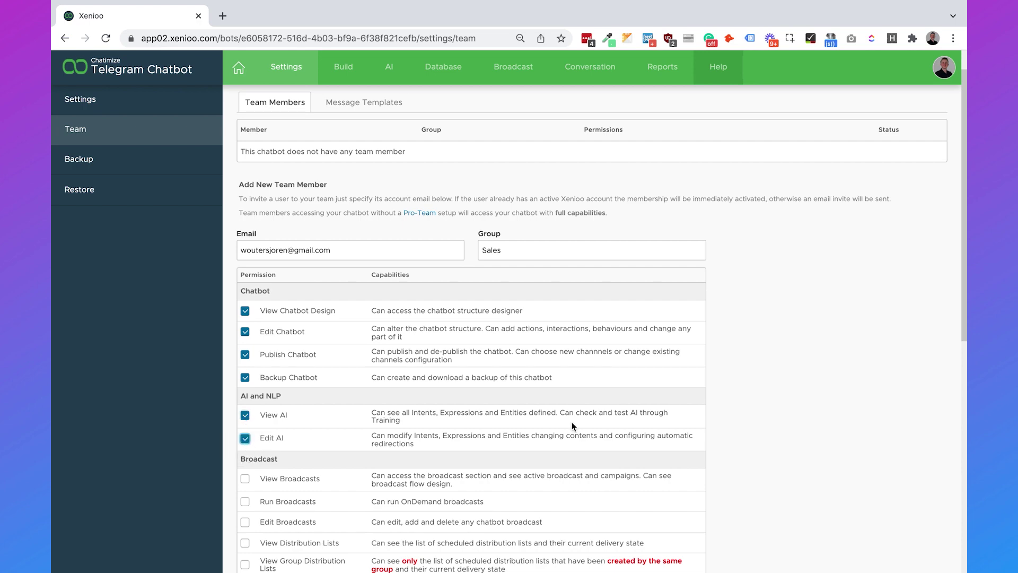
{"action": "scroll", "coordinate": [572, 422], "scroll_direction": "down", "scroll_amount": 8}
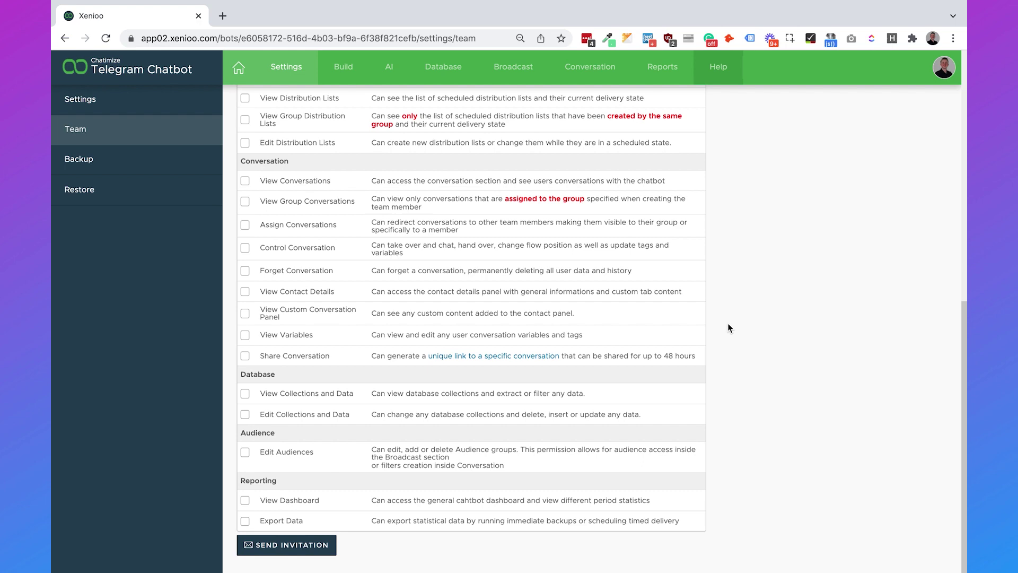
{"action": "scroll", "coordinate": [728, 326], "scroll_direction": "up", "scroll_amount": 7}
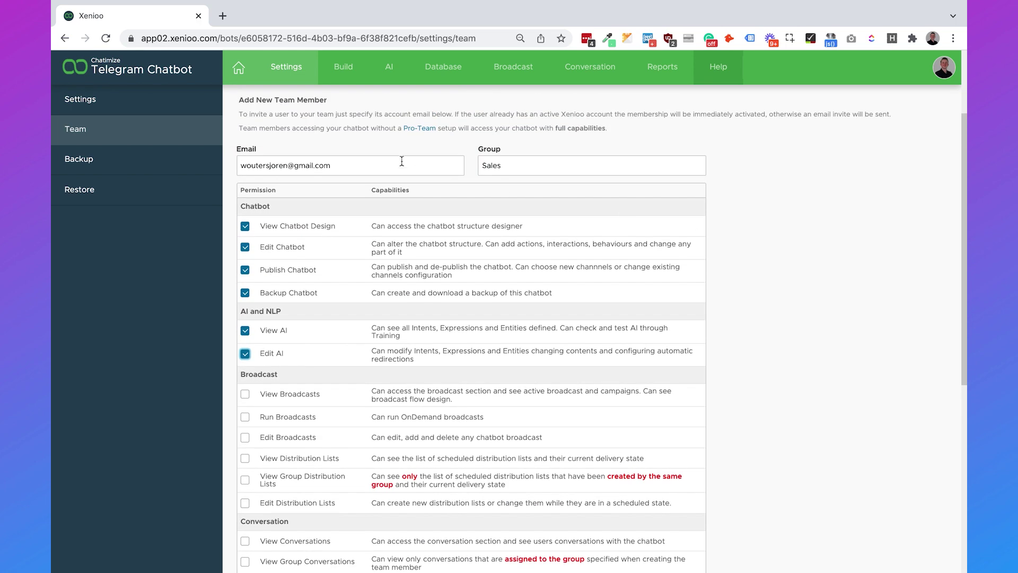
{"action": "scroll", "coordinate": [401, 160], "scroll_direction": "down", "scroll_amount": 7}
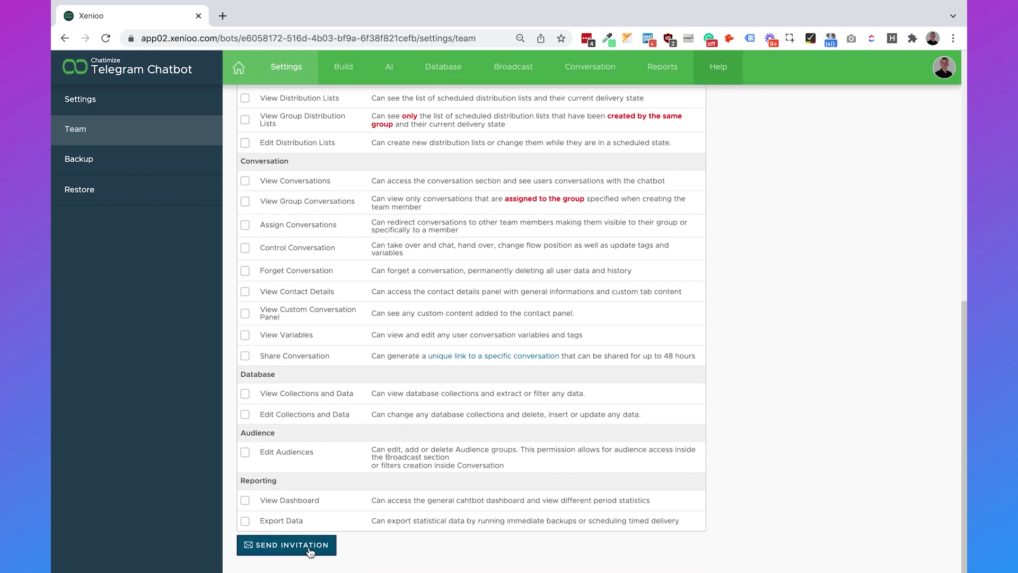
{"action": "scroll", "coordinate": [435, 426], "scroll_direction": "up", "scroll_amount": 10}
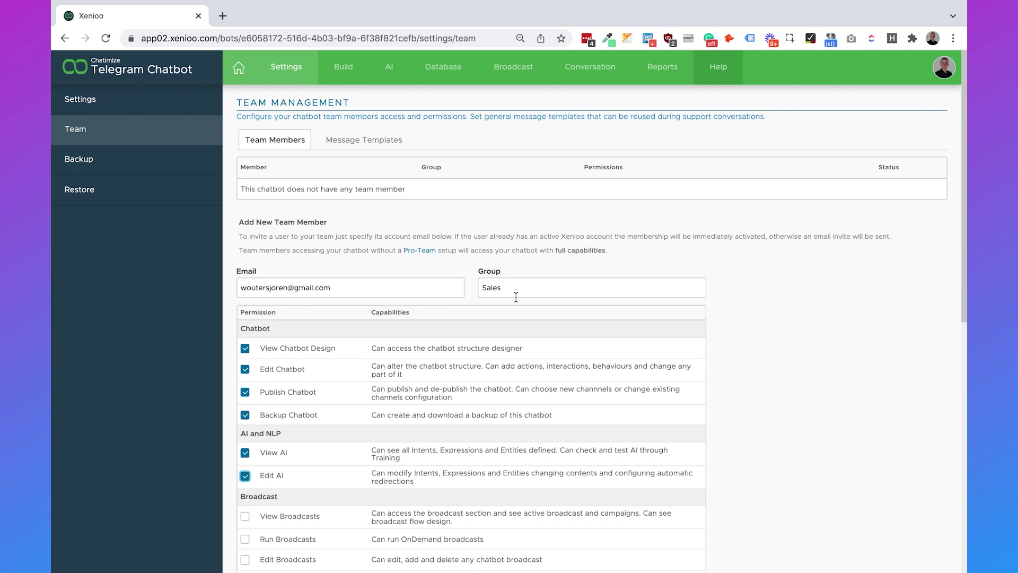
Step: Add a Set Chat Operator State flow action to the Sales node in Build
{"action": "left_click", "coordinate": [348, 74]}
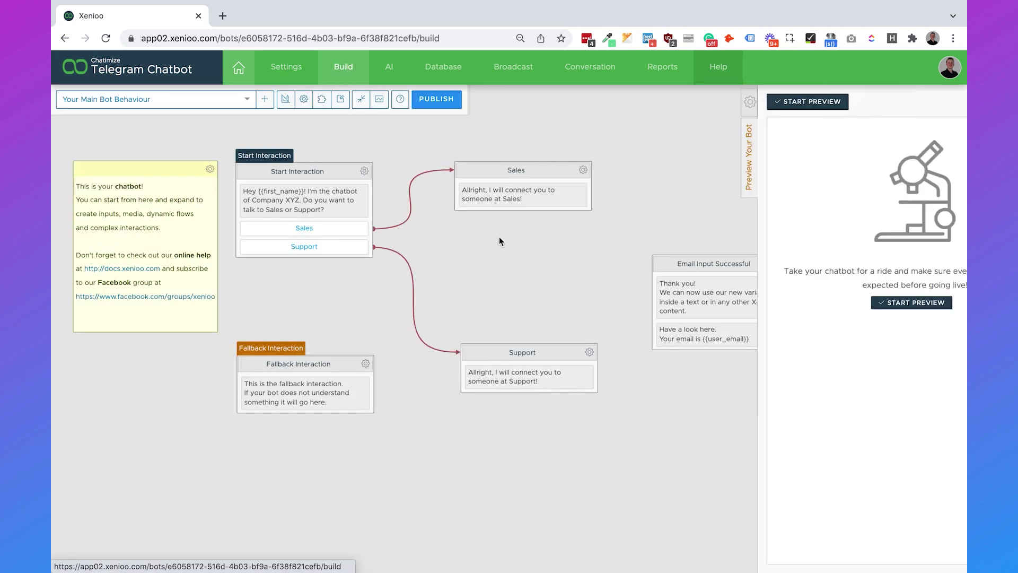
{"action": "left_click", "coordinate": [645, 101]}
{"action": "left_click", "coordinate": [643, 159]}
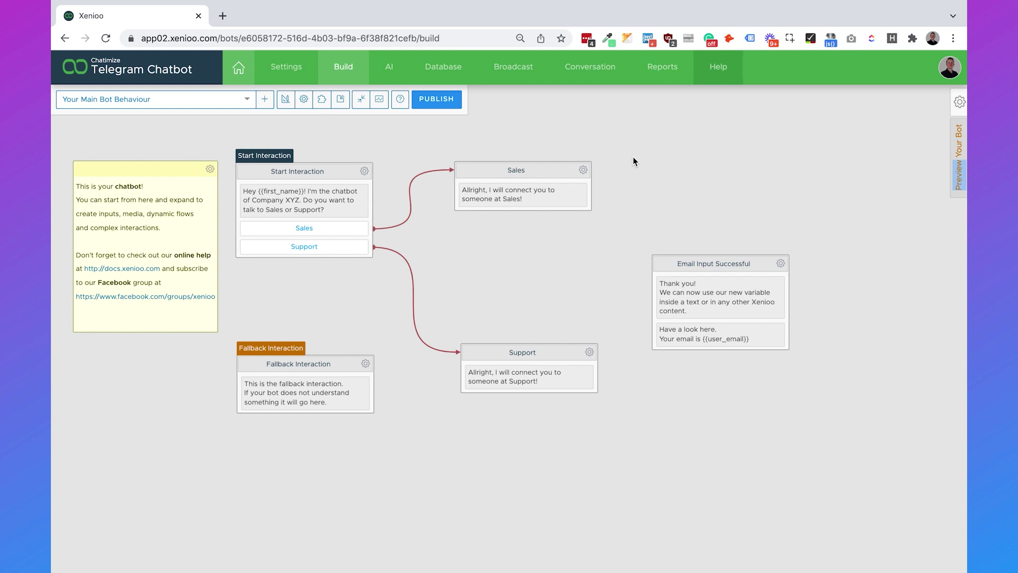
{"action": "left_click", "coordinate": [587, 173]}
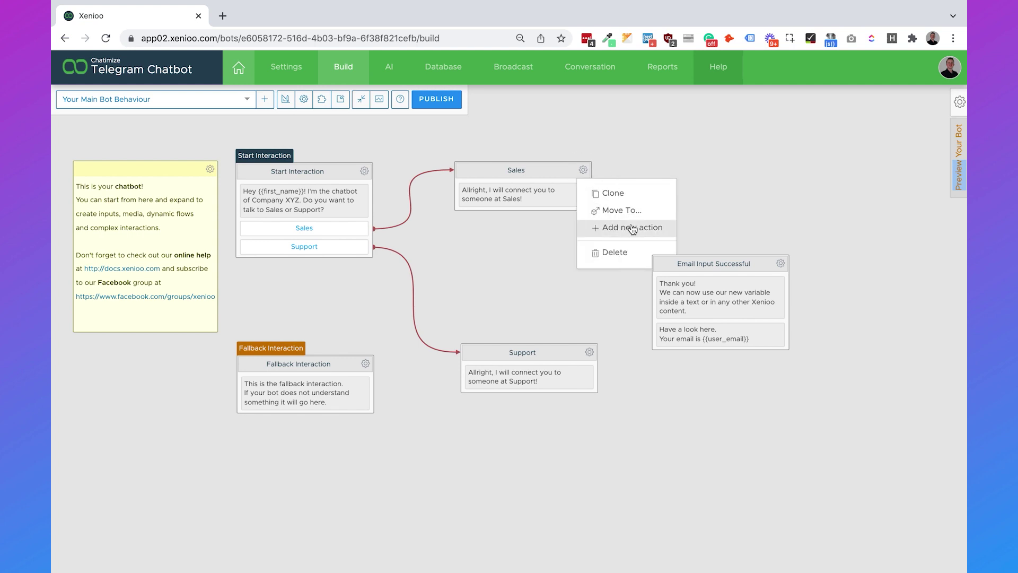
{"action": "left_click", "coordinate": [632, 227]}
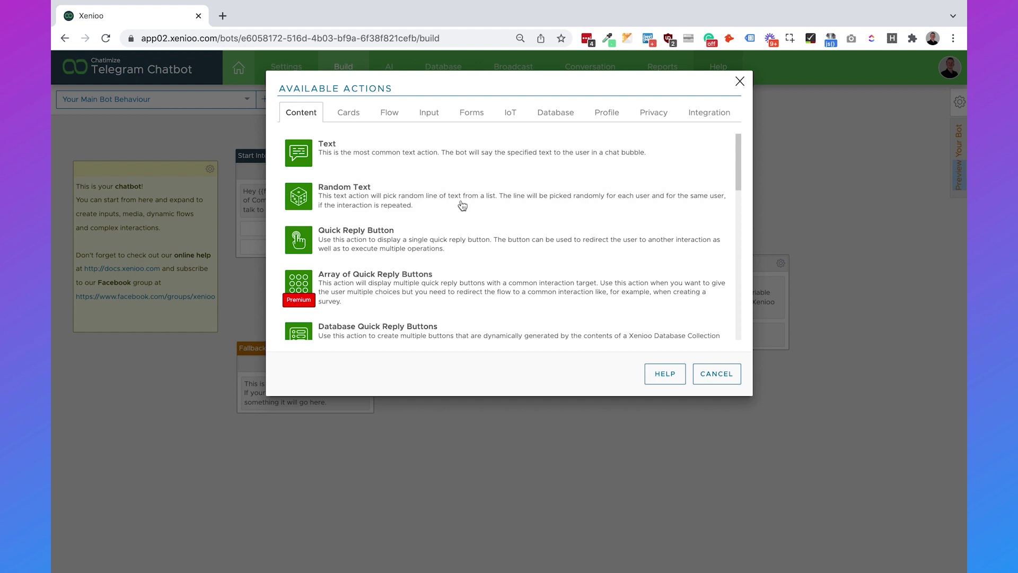
{"action": "left_click", "coordinate": [395, 116]}
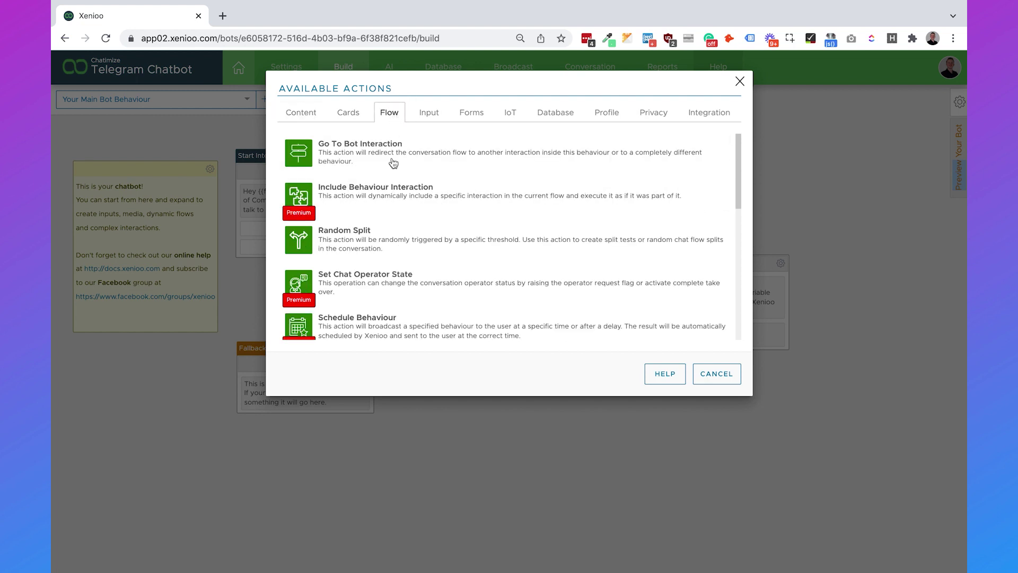
{"action": "left_click", "coordinate": [409, 289]}
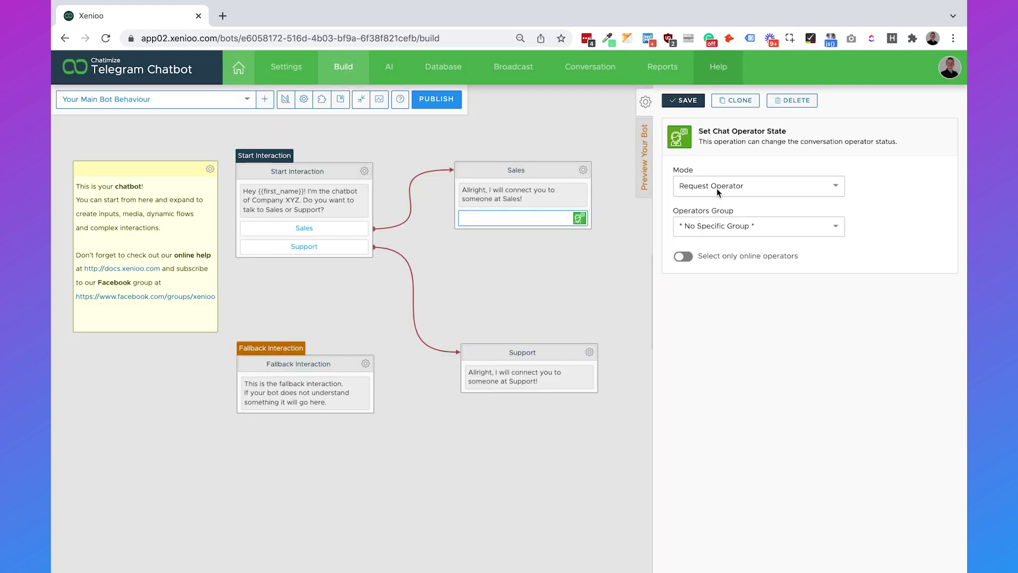
Step: Set the action to Operator Take Over, Less Busy assignment, online operators only, and save
{"action": "left_click", "coordinate": [719, 191]}
{"action": "left_click", "coordinate": [748, 231]}
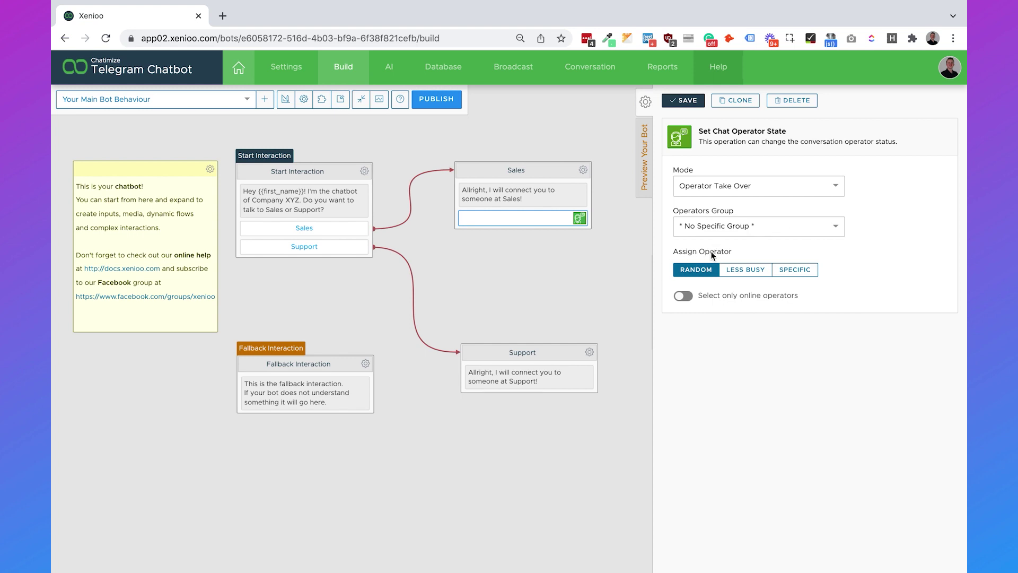
{"action": "left_click", "coordinate": [743, 269]}
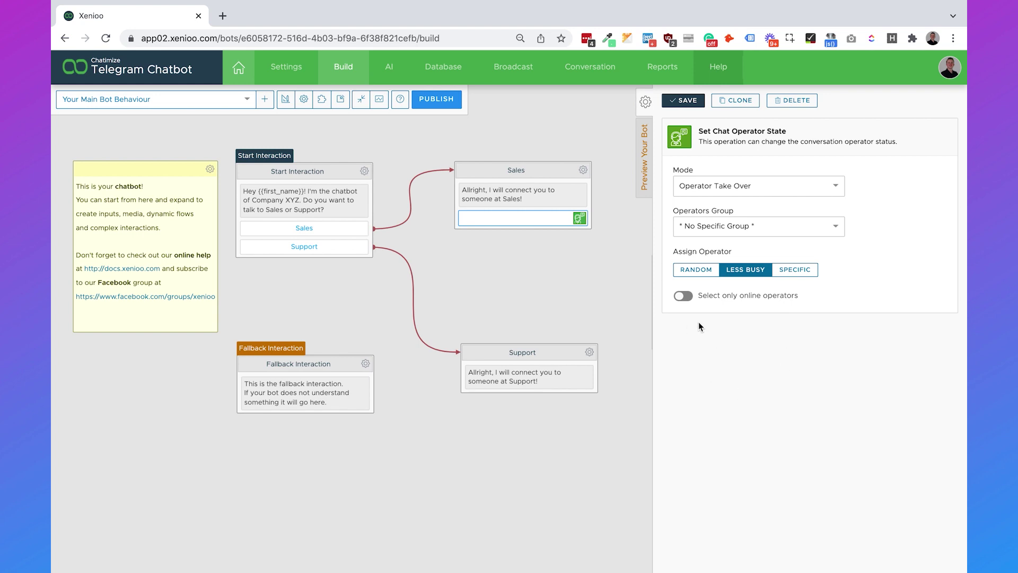
{"action": "left_click", "coordinate": [683, 297]}
{"action": "left_click", "coordinate": [685, 101]}
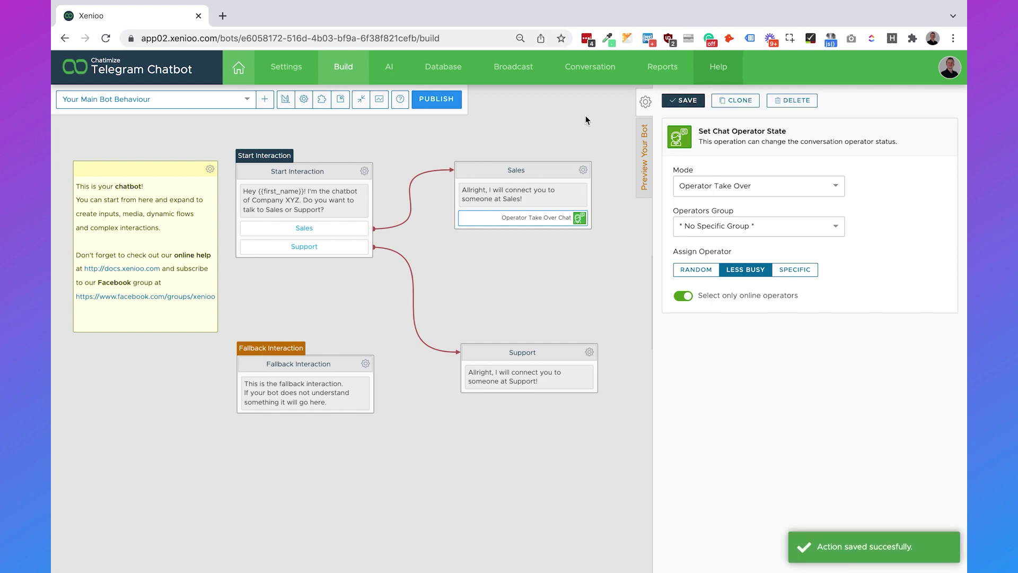
Step: Clone the Operator Take Over action into the Support node, keeping no operator group
{"action": "left_click", "coordinate": [743, 102]}
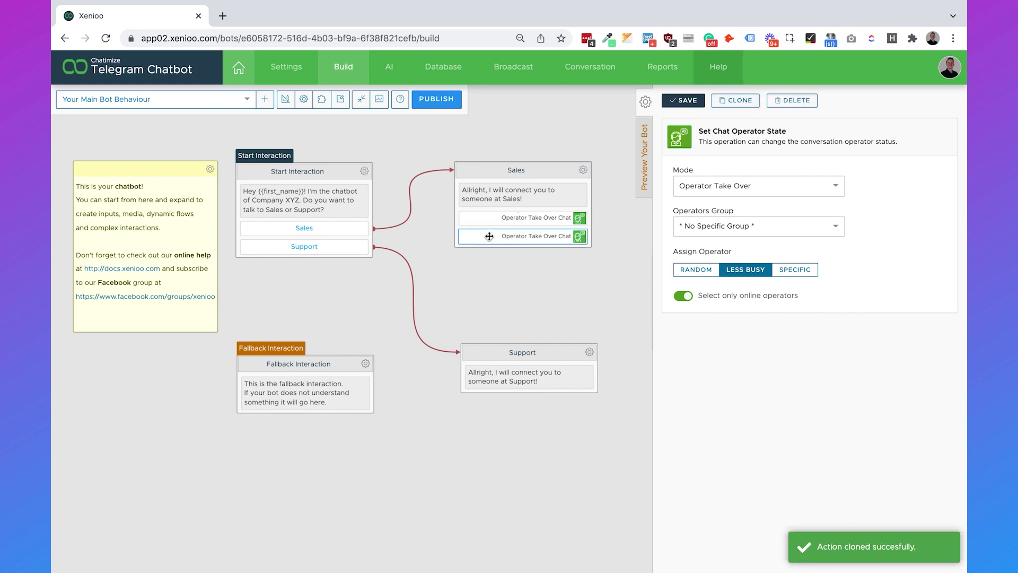
{"action": "mouse_move", "coordinate": [489, 235]}
{"action": "left_mouse_down"}
{"action": "mouse_move", "coordinate": [546, 291]}
{"action": "mouse_move", "coordinate": [510, 400]}
{"action": "left_mouse_up"}
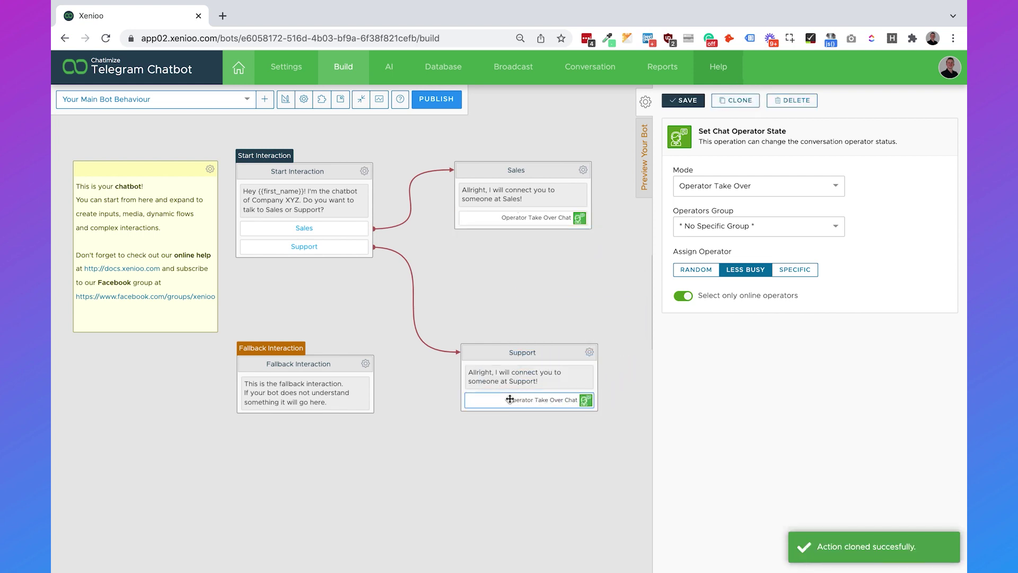
{"action": "left_click", "coordinate": [805, 228]}
{"action": "left_click", "coordinate": [883, 253]}
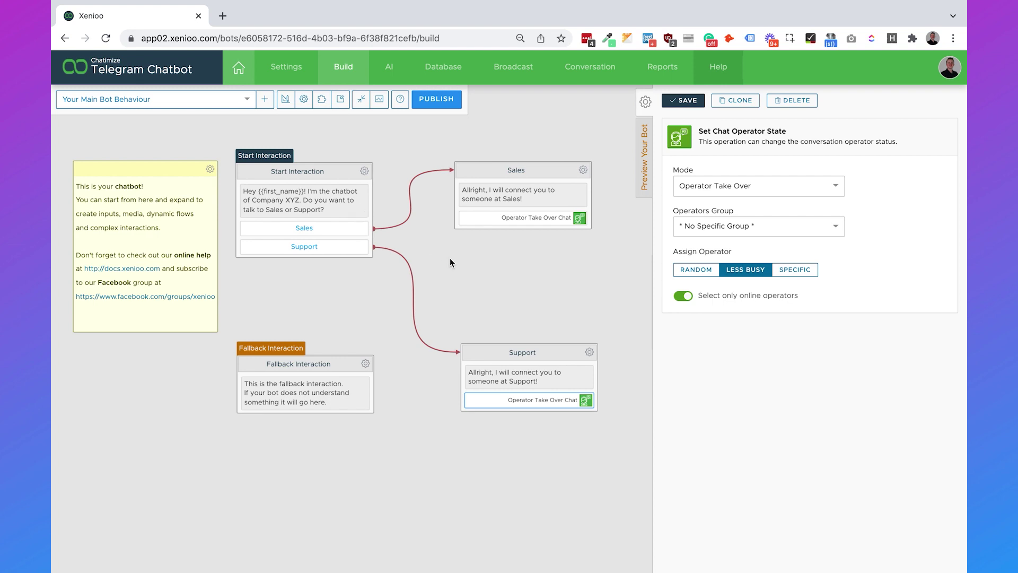
{"action": "left_click", "coordinate": [646, 104]}
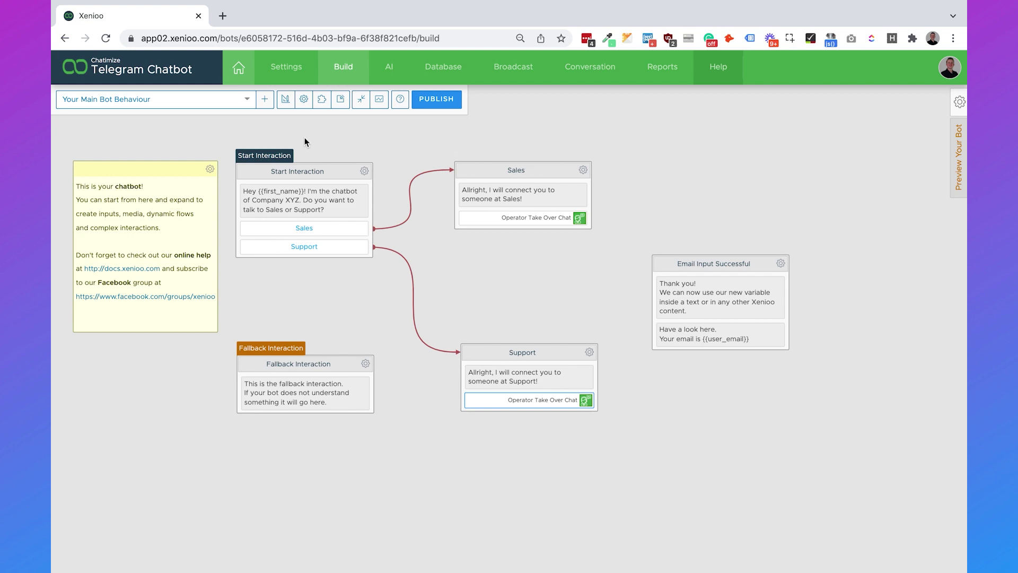
Step: Add a global Text Parse bot operation triggered by 'hey|hi|hello'
{"action": "left_click", "coordinate": [285, 101]}
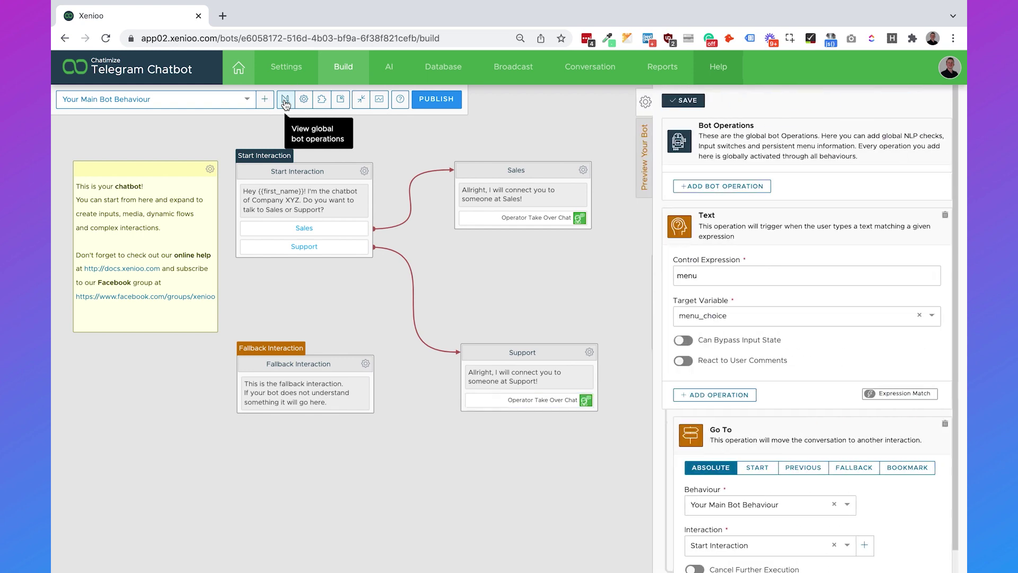
{"action": "left_click", "coordinate": [725, 186]}
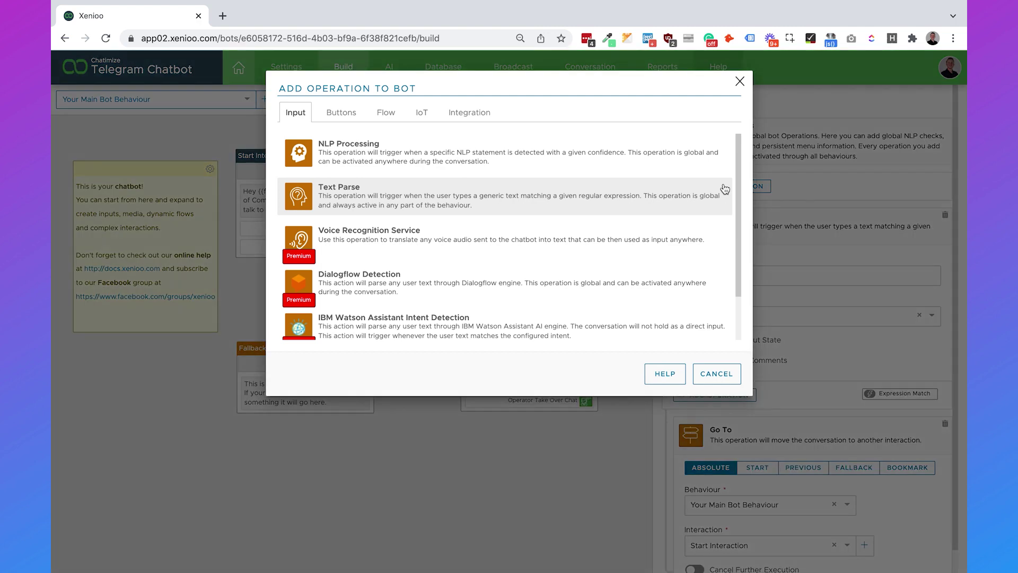
{"action": "left_click", "coordinate": [696, 197]}
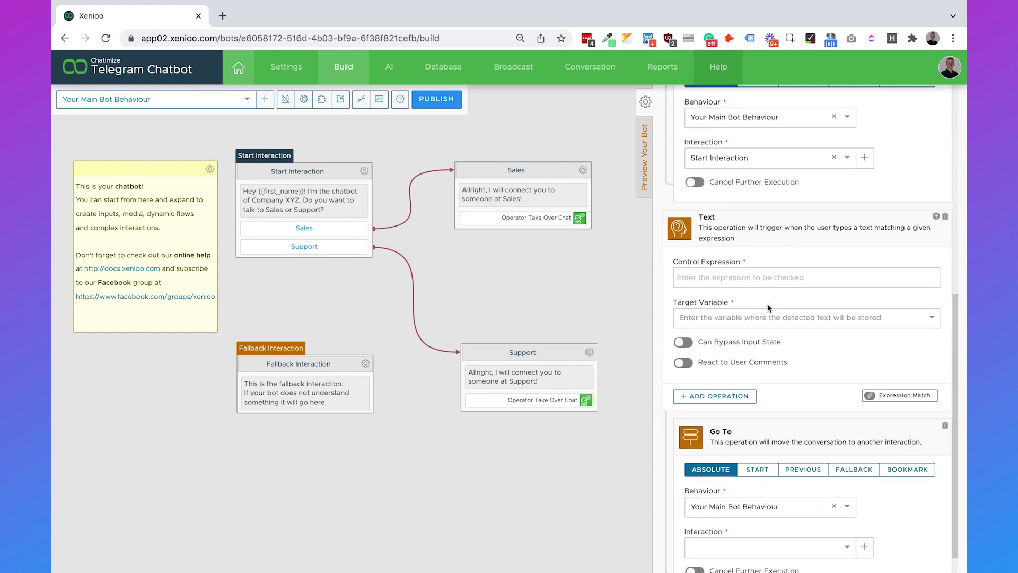
{"action": "left_click", "coordinate": [763, 280]}
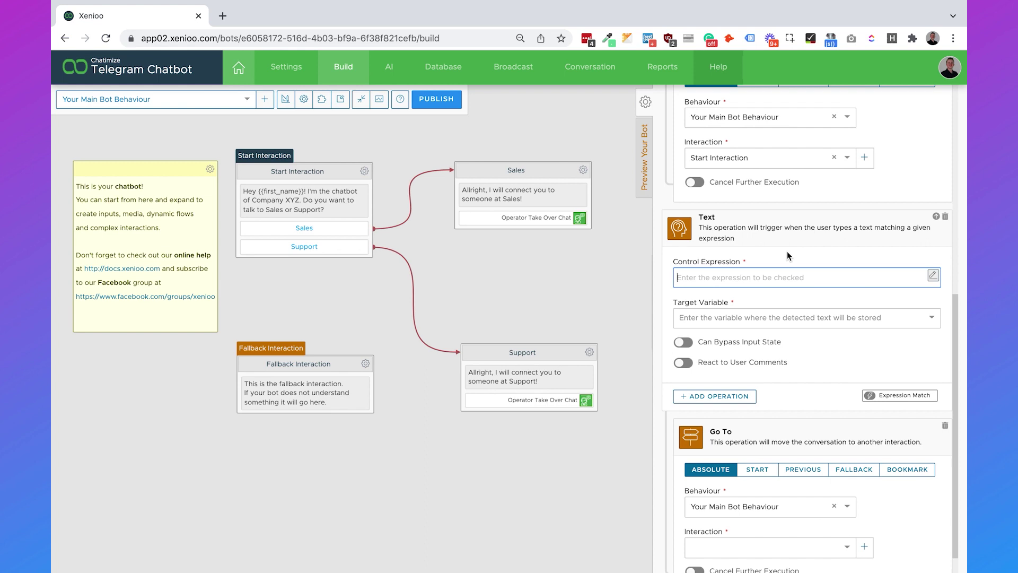
{"action": "type", "text": "hey|hi|hello"}
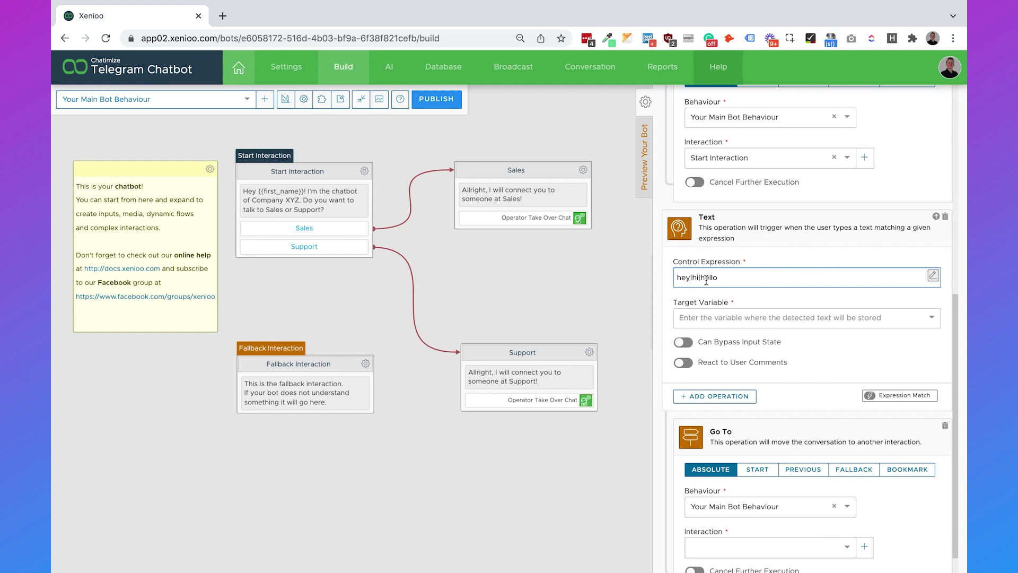
{"action": "scroll", "coordinate": [699, 303], "scroll_direction": "up", "scroll_amount": 5}
{"action": "scroll", "coordinate": [700, 304], "scroll_direction": "up", "scroll_amount": 2}
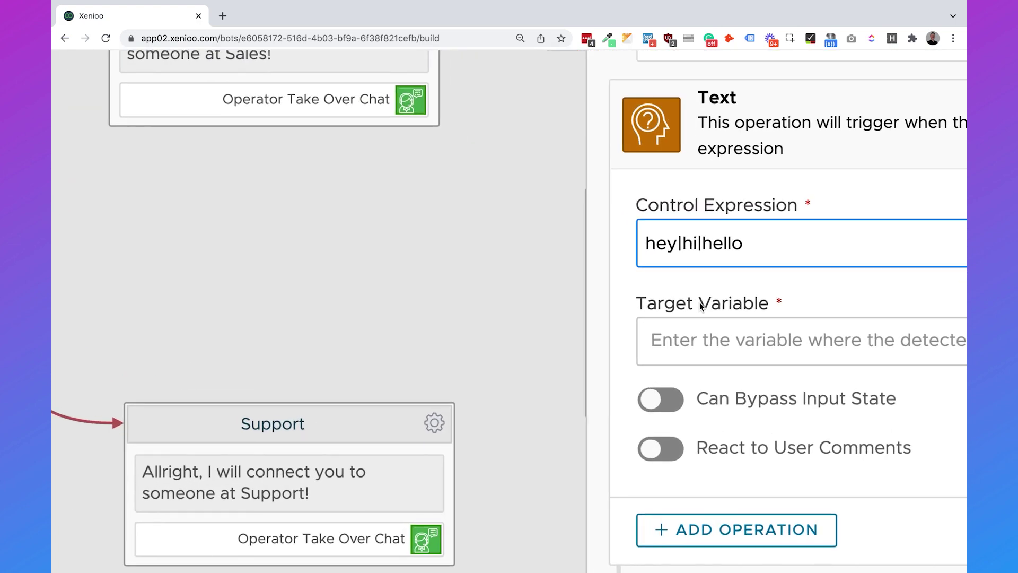
{"action": "double_click", "coordinate": [679, 244]}
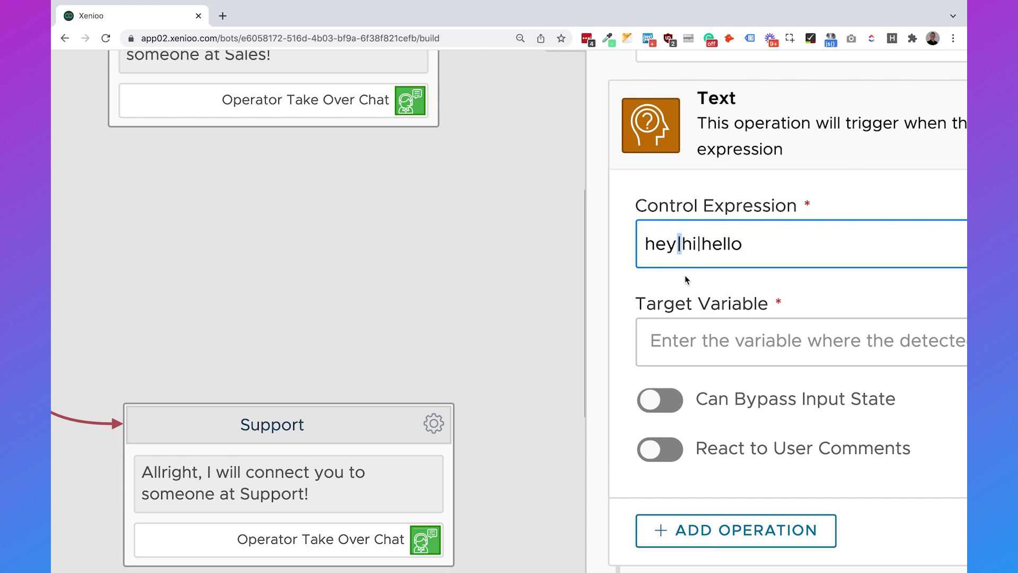
{"action": "scroll", "coordinate": [684, 276], "scroll_direction": "down", "scroll_amount": 7}
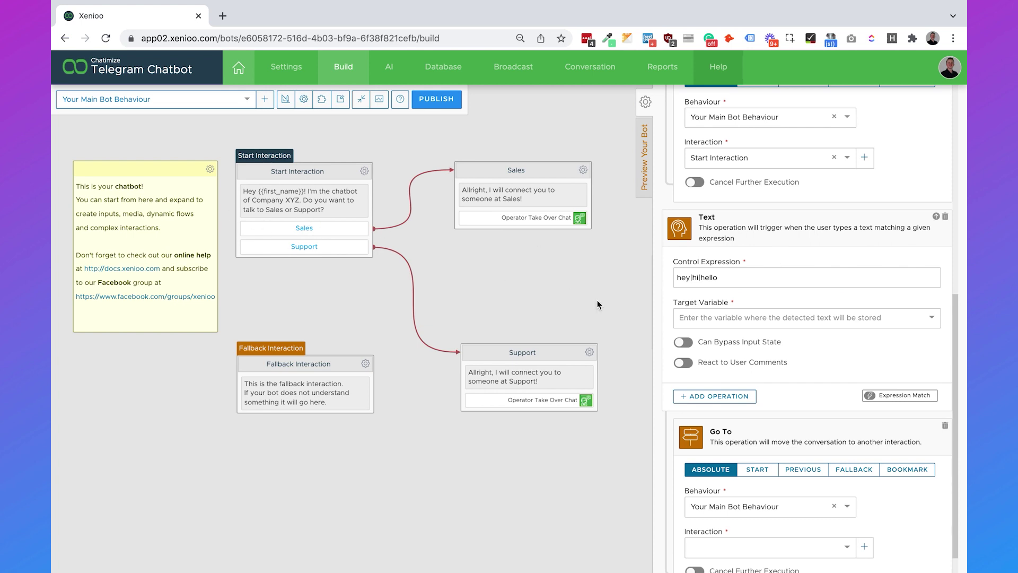
Step: Store the match in last_user_message, allow input-state bypass, go to Start Interaction, and save
{"action": "left_click", "coordinate": [768, 319]}
{"action": "type", "text": "last"}
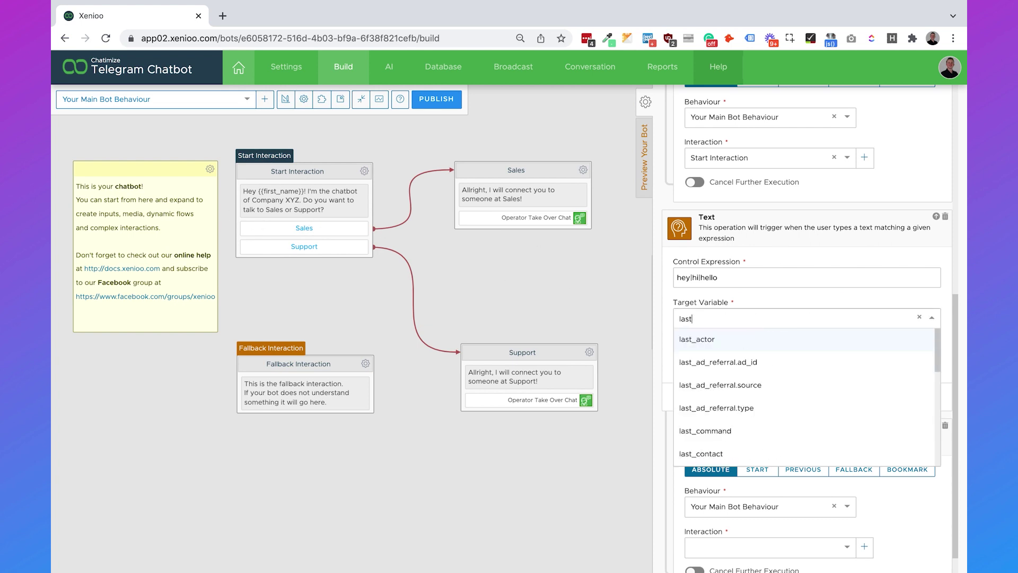
{"action": "type", "text": "_user_"}
{"action": "left_click", "coordinate": [762, 361]}
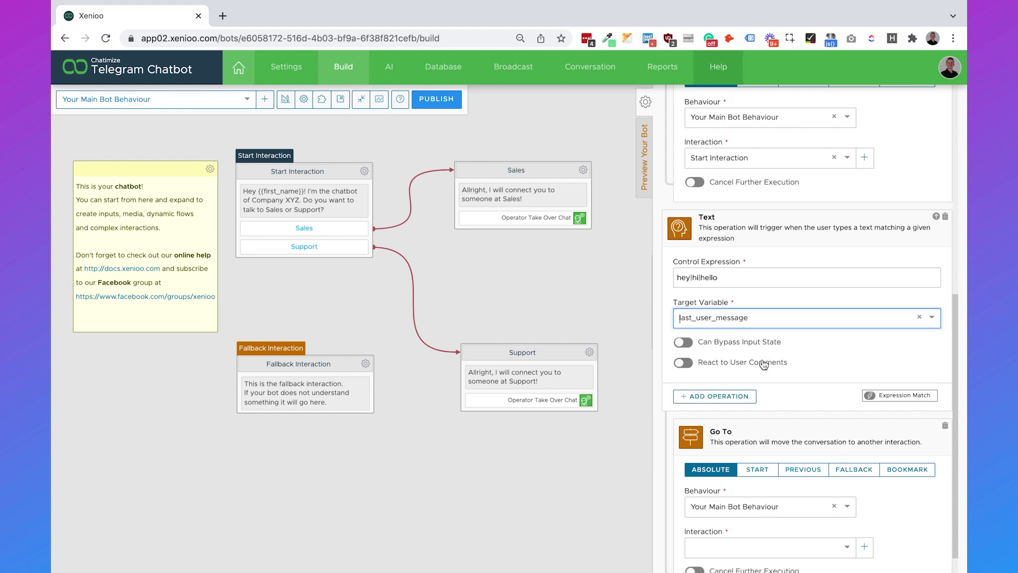
{"action": "left_click", "coordinate": [862, 348]}
{"action": "left_click", "coordinate": [754, 343]}
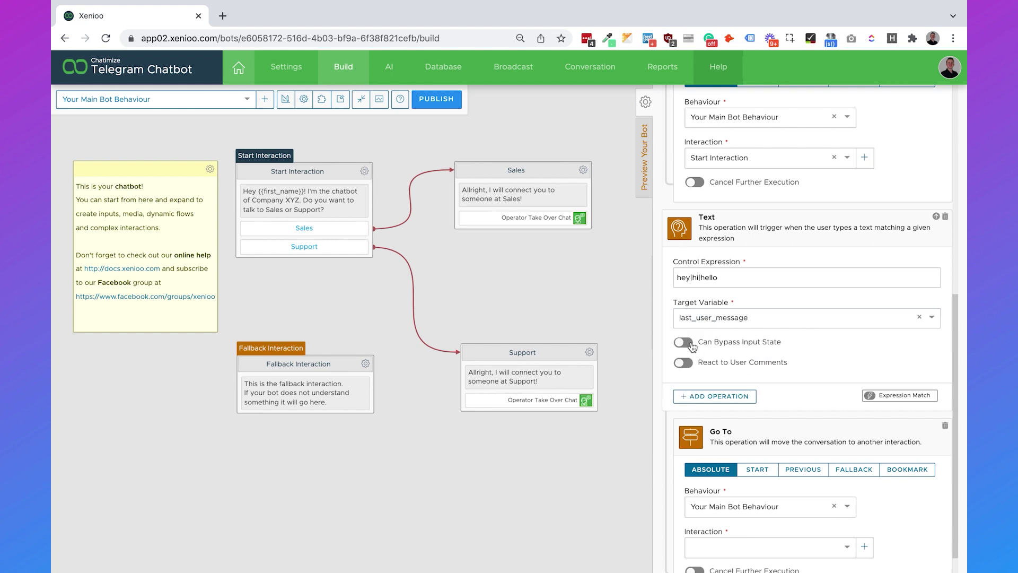
{"action": "scroll", "coordinate": [826, 380], "scroll_direction": "down", "scroll_amount": 1}
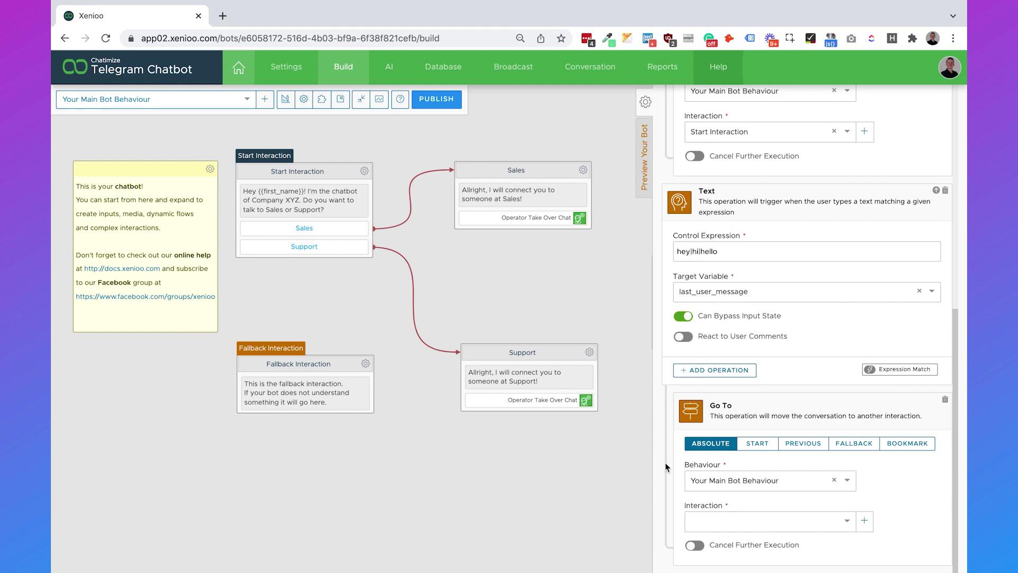
{"action": "left_click", "coordinate": [722, 520]}
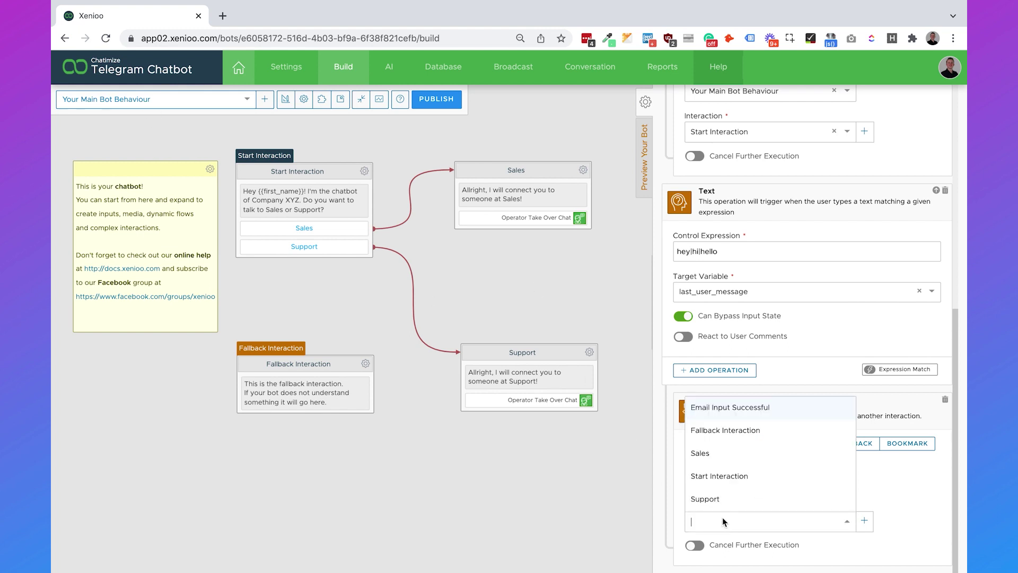
{"action": "left_click", "coordinate": [730, 484]}
{"action": "scroll", "coordinate": [812, 350], "scroll_direction": "up", "scroll_amount": 5}
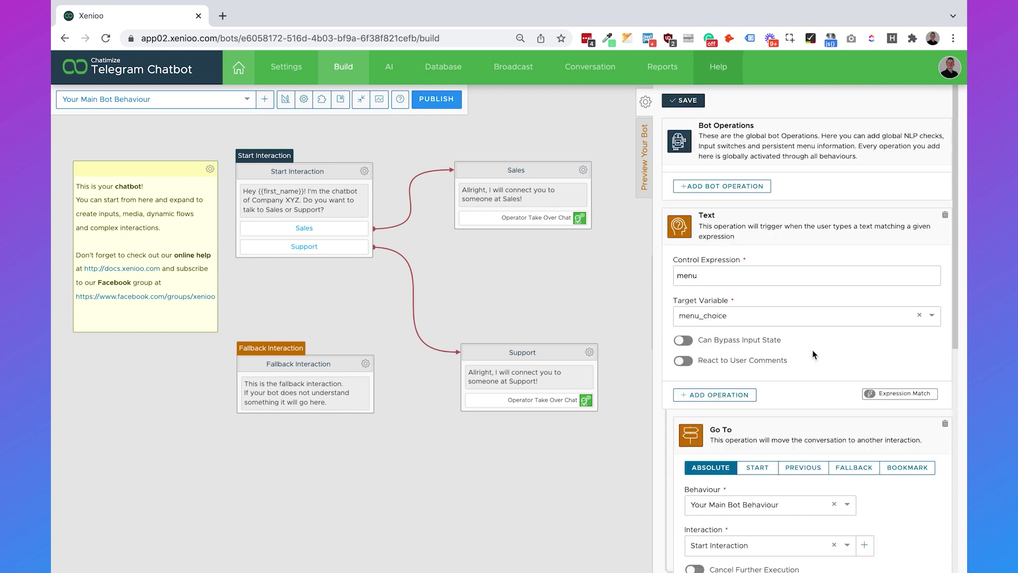
{"action": "left_click", "coordinate": [689, 104]}
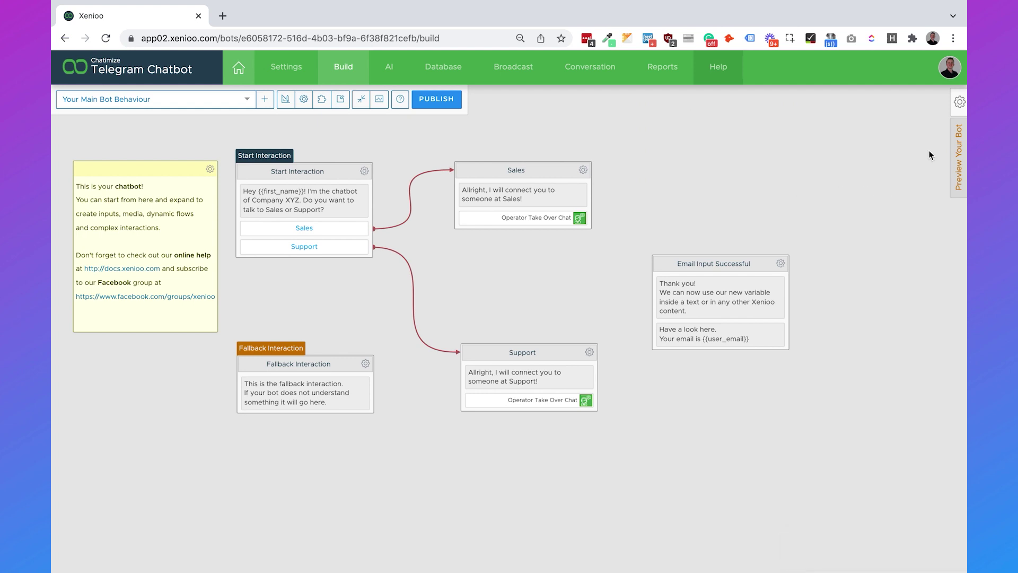
Step: Preview the bot by sending 'hey' and choosing Sales, then create a new behaviour
{"action": "left_click", "coordinate": [958, 155]}
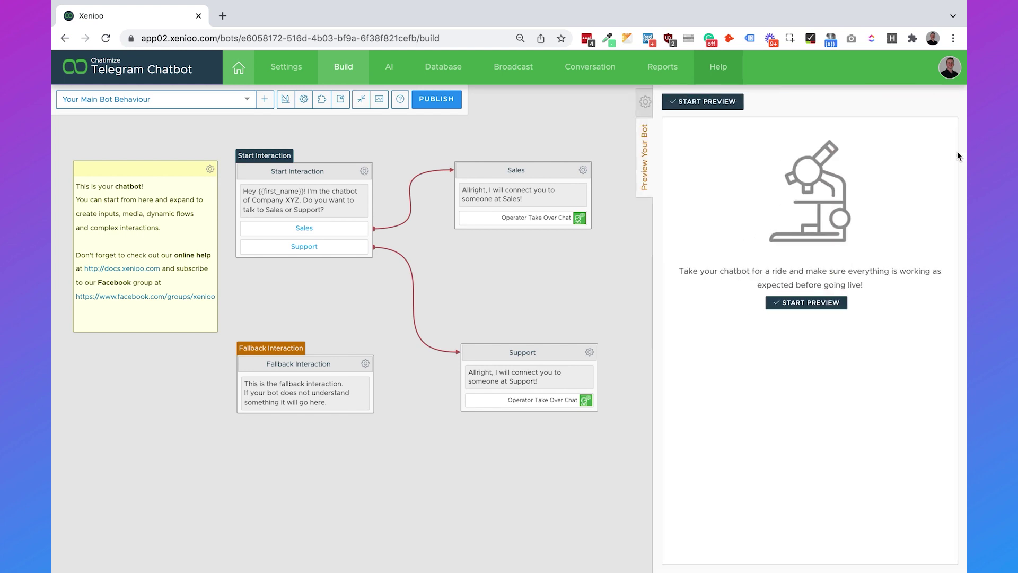
{"action": "left_click", "coordinate": [787, 303]}
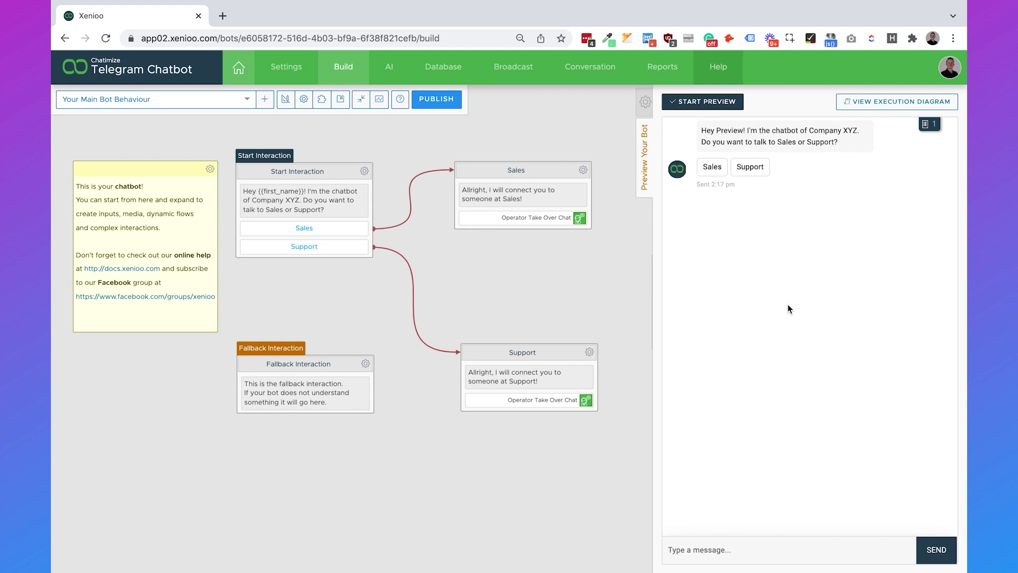
{"action": "type", "text": "hey"}
{"action": "key", "text": "Return"}
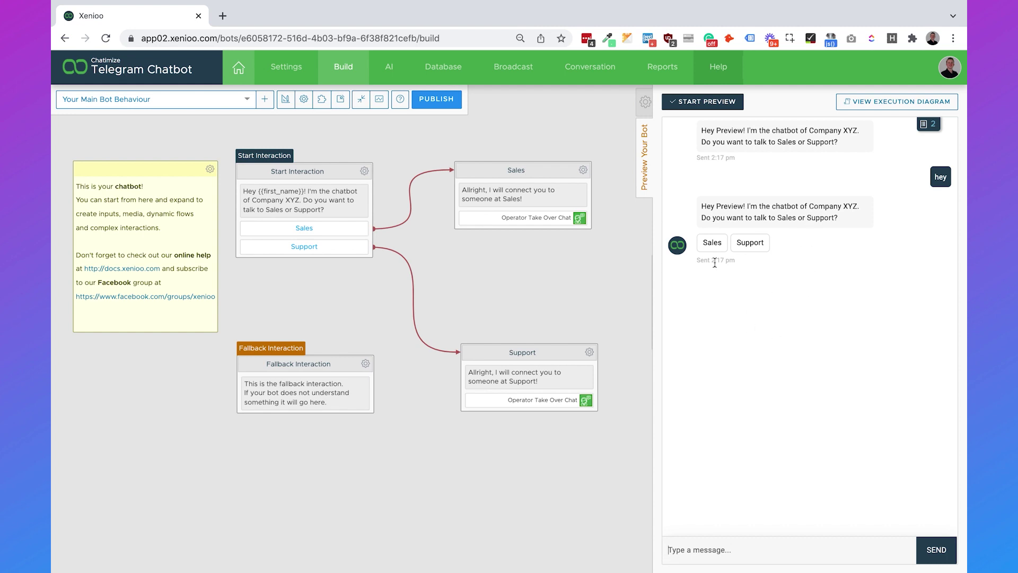
{"action": "left_click", "coordinate": [712, 243]}
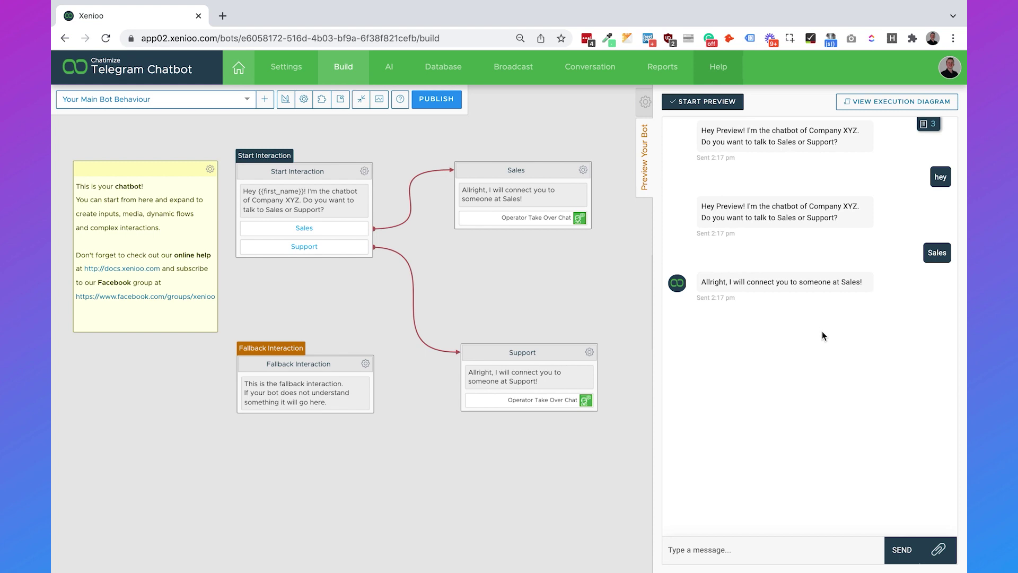
{"action": "left_click", "coordinate": [265, 100]}
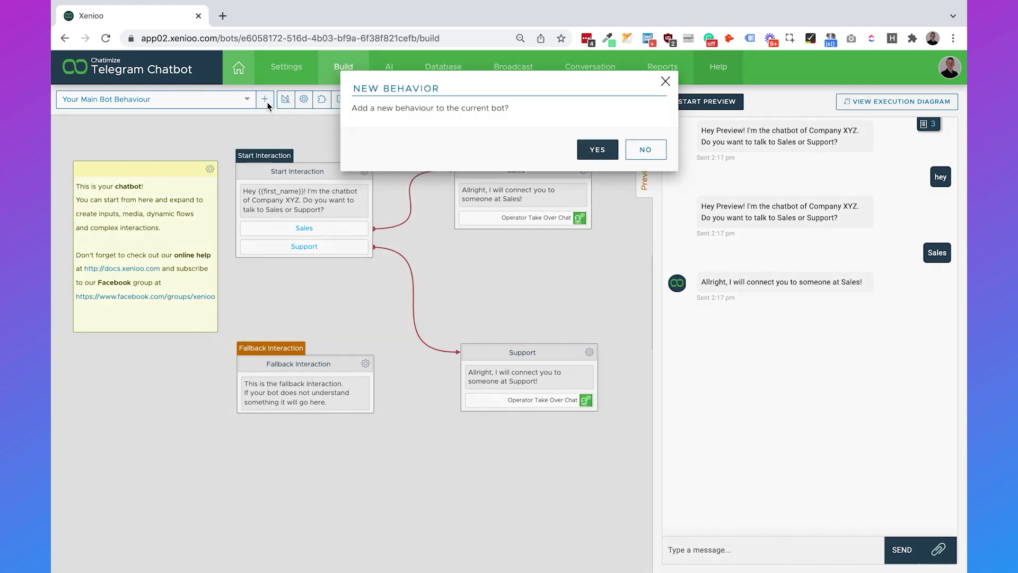
{"action": "left_click", "coordinate": [596, 150]}
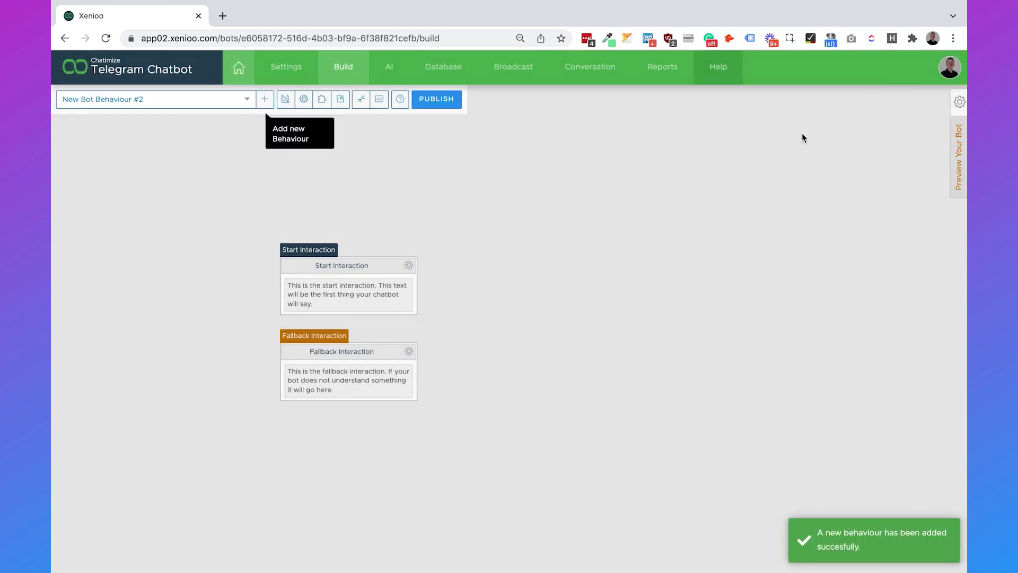
Step: Rename the new behaviour to 'Opening times' and save it
{"action": "left_click", "coordinate": [959, 102]}
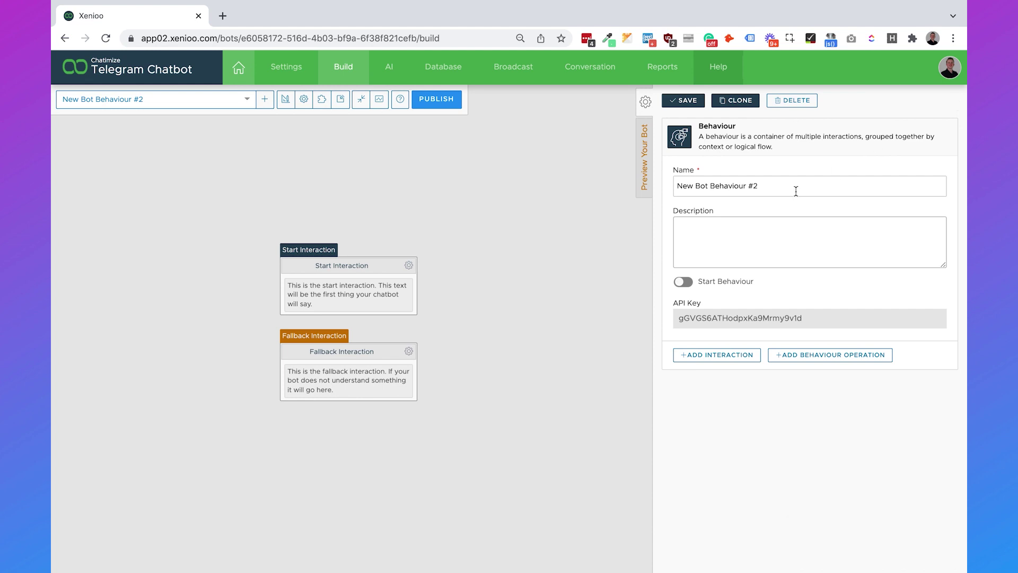
{"action": "triple_click", "coordinate": [786, 186]}
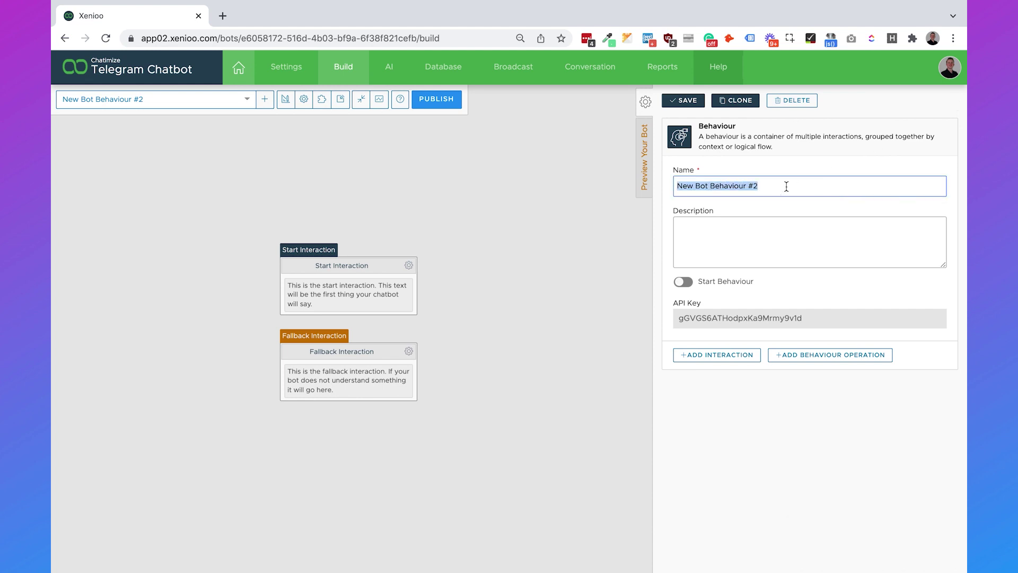
{"action": "type", "text": "Opening times"}
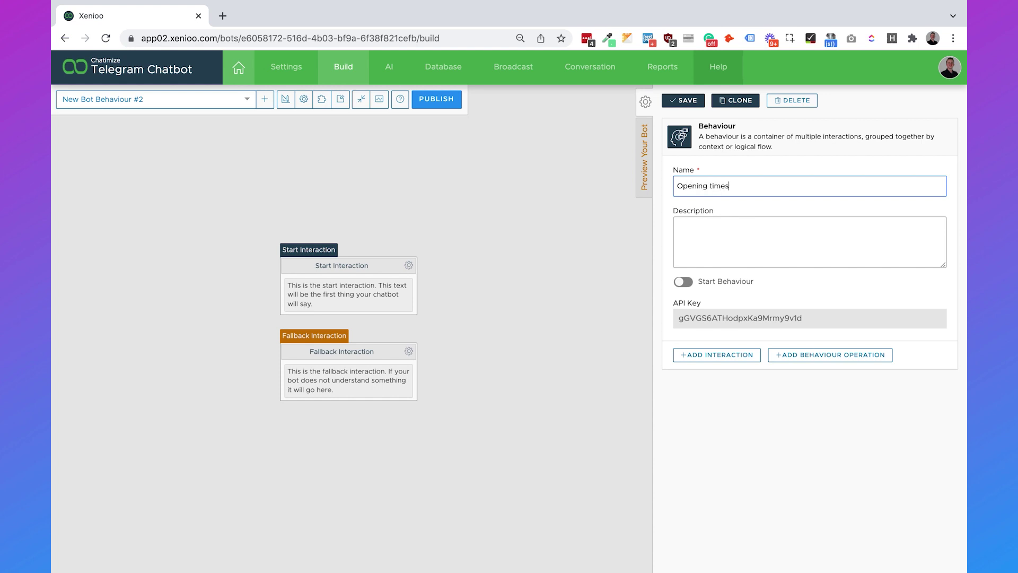
{"action": "left_click", "coordinate": [695, 101]}
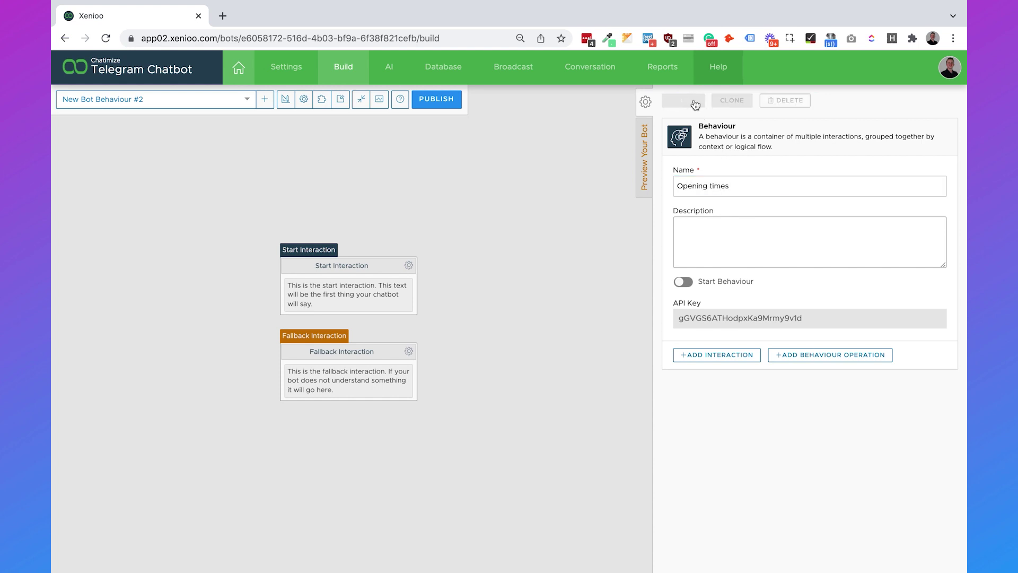
{"action": "left_click_drag", "start_coordinate": [377, 267], "coordinate": [377, 223]}
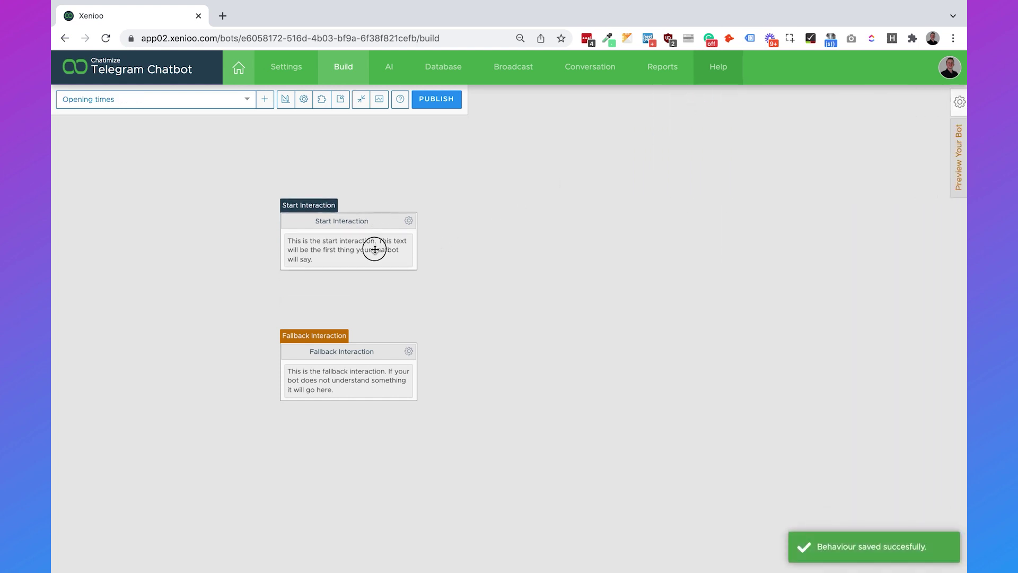
Step: Change the Start Interaction message to 'We are open every day from 09:00 to 17:00.' and save
{"action": "left_click", "coordinate": [375, 250]}
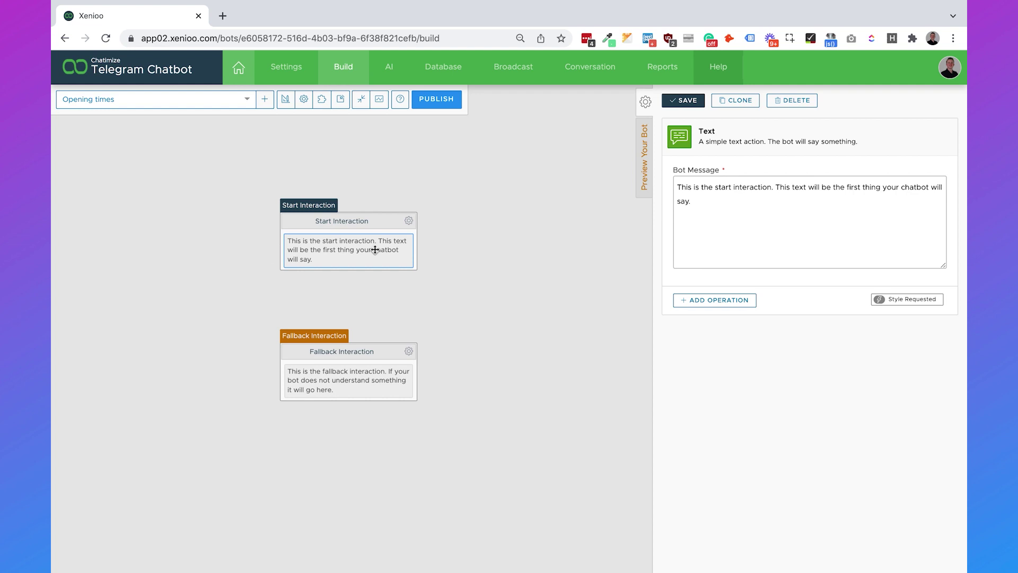
{"action": "triple_click", "coordinate": [780, 220]}
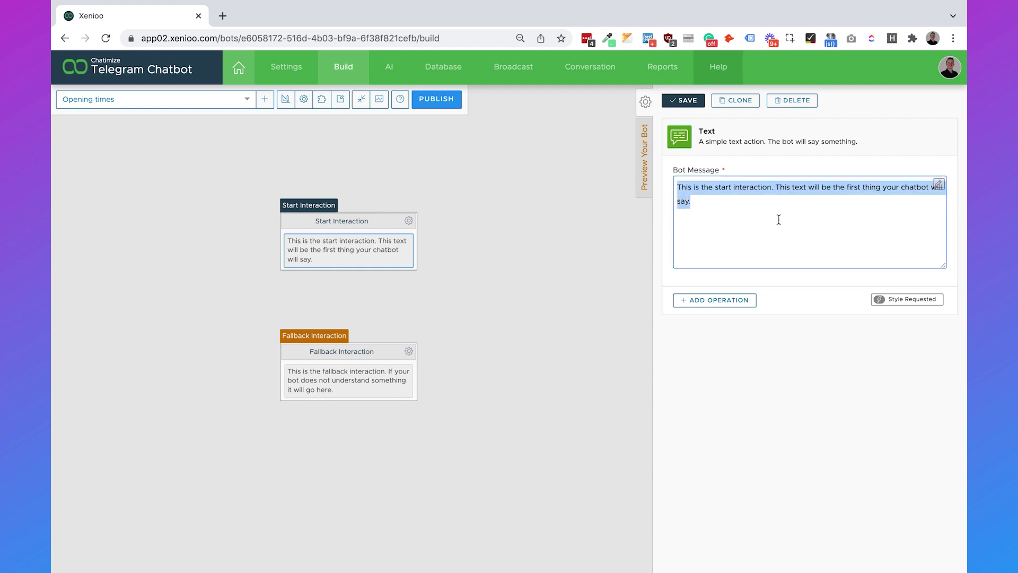
{"action": "key", "text": "BackSpace"}
{"action": "type", "text": "We are "}
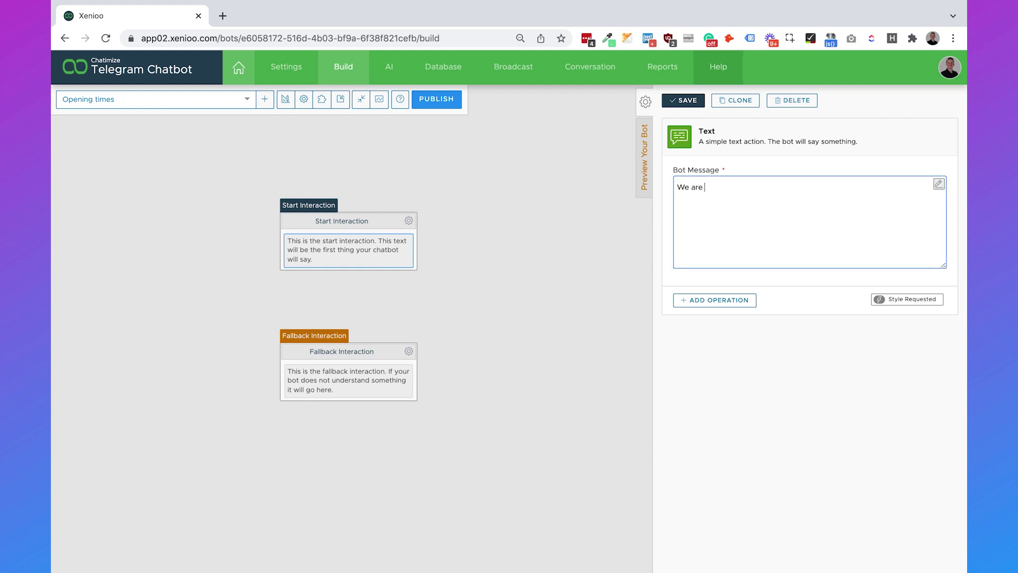
{"action": "type", "text": "open every day from 09:00 to 17"}
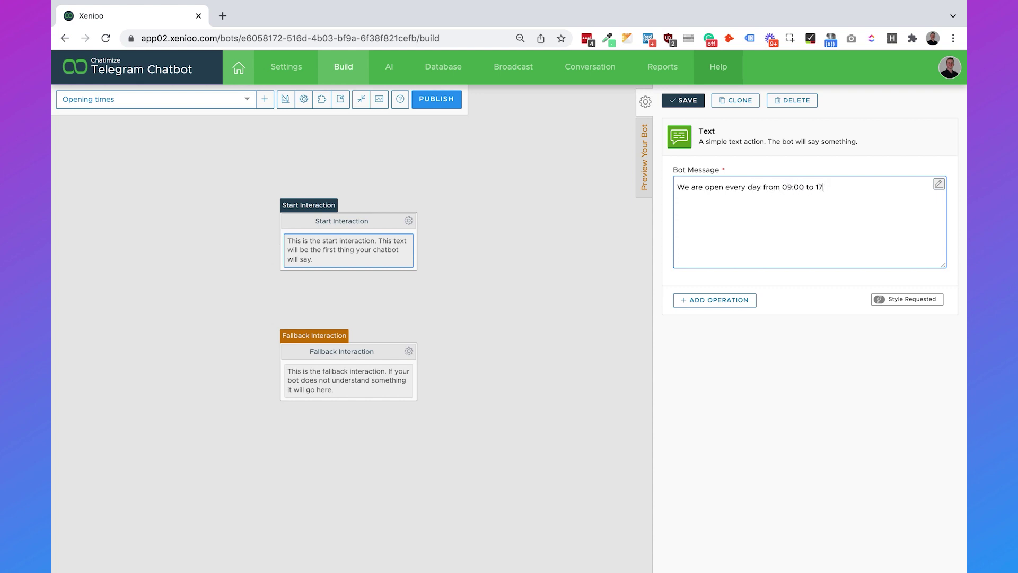
{"action": "type", "text": ":00."}
{"action": "left_click", "coordinate": [696, 105]}
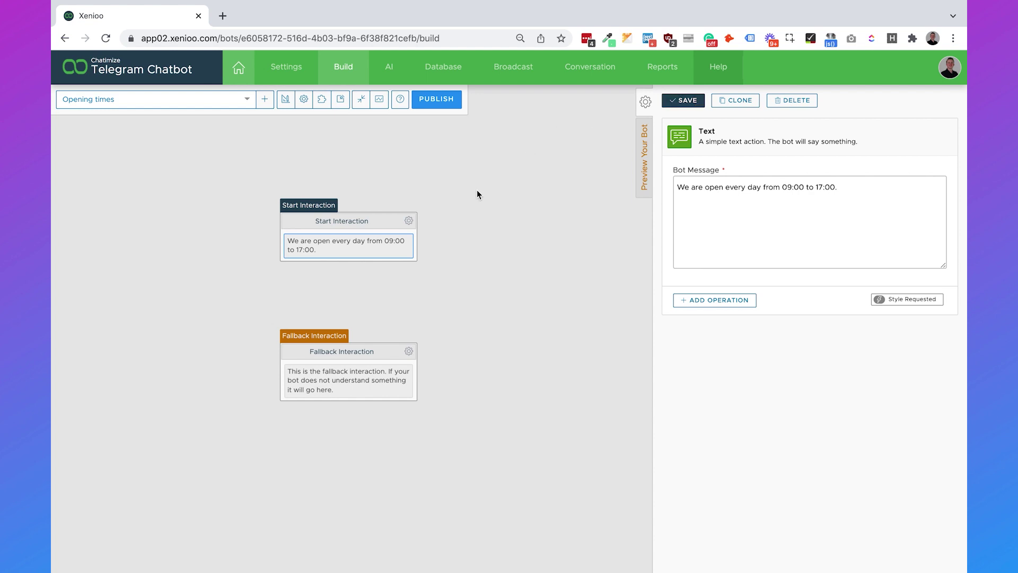
{"action": "left_click", "coordinate": [390, 70]}
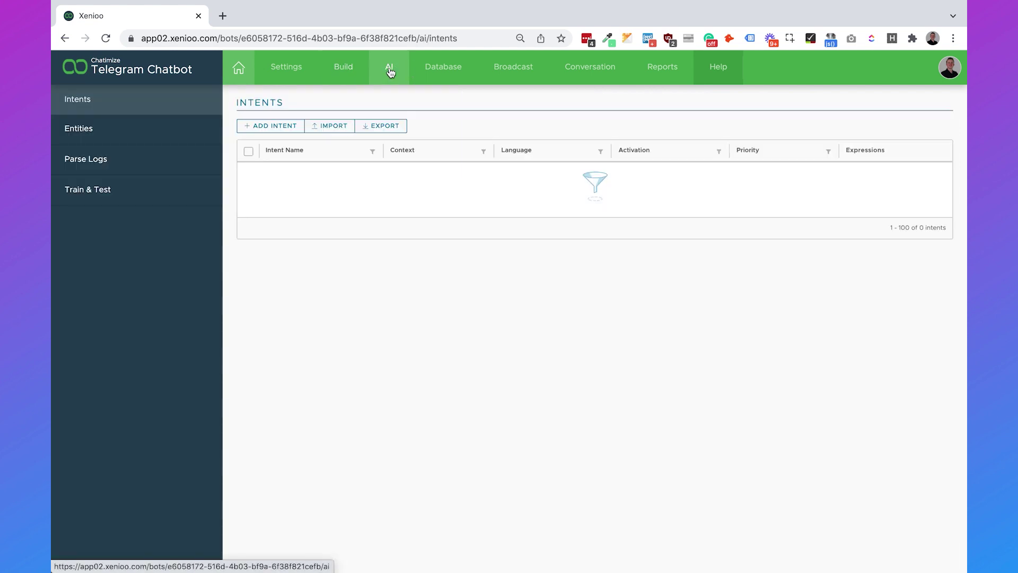
Step: Create an intent named 'Opening times' with automatic training enabled and save it
{"action": "left_click", "coordinate": [275, 127]}
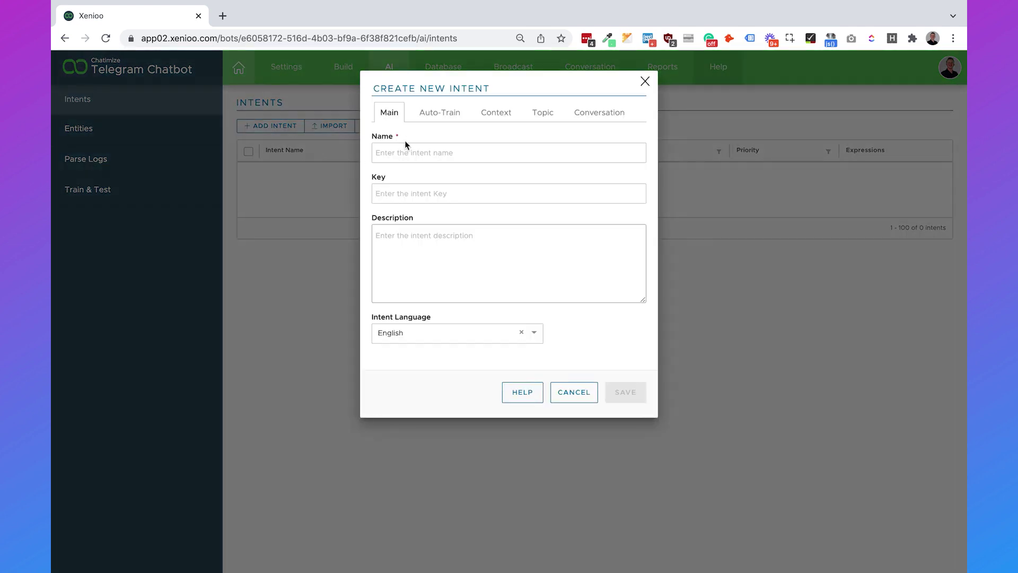
{"action": "left_click", "coordinate": [403, 152]}
{"action": "type", "text": "Open"}
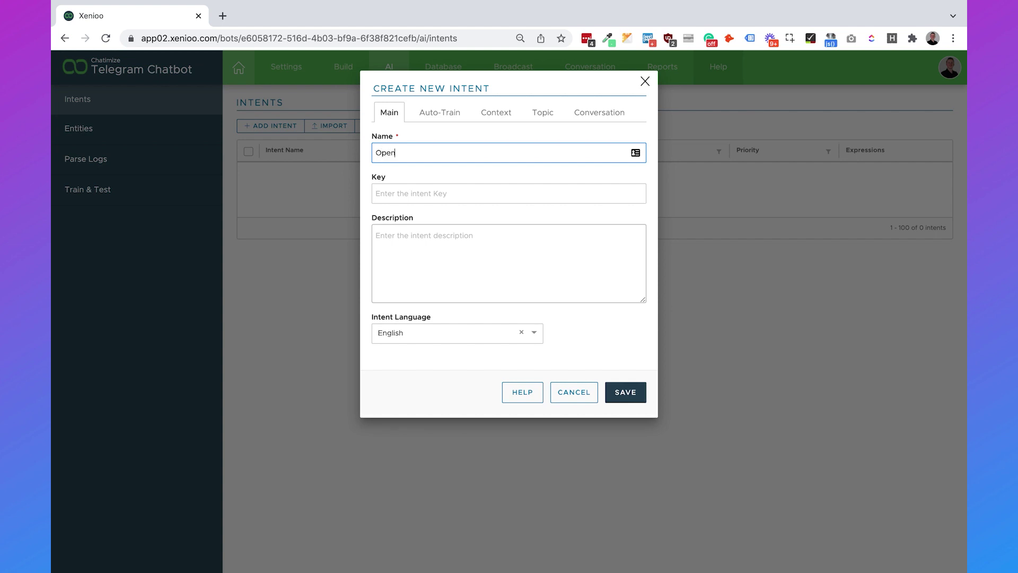
{"action": "type", "text": "ing times"}
{"action": "left_click", "coordinate": [604, 346]}
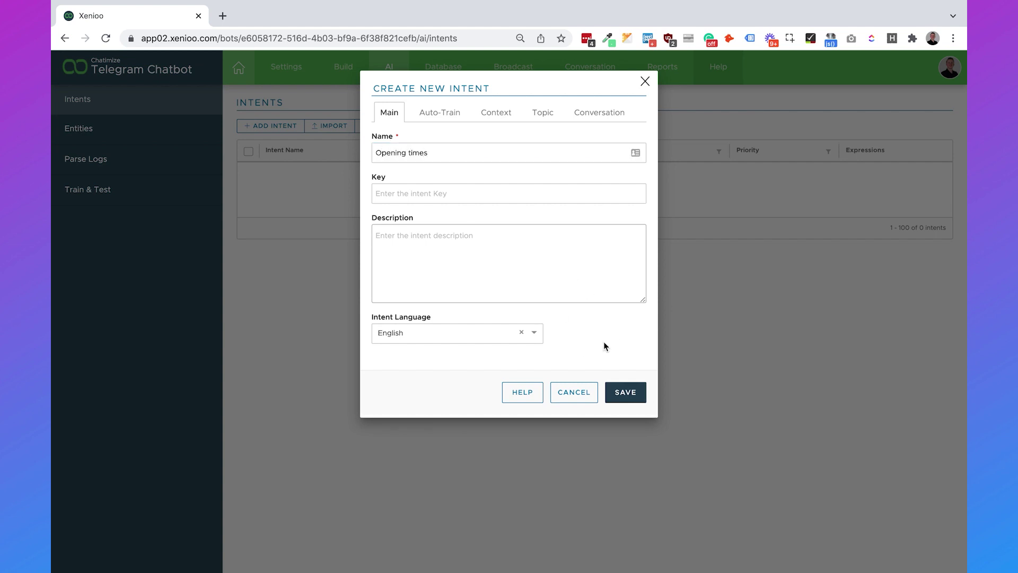
{"action": "left_click", "coordinate": [444, 117]}
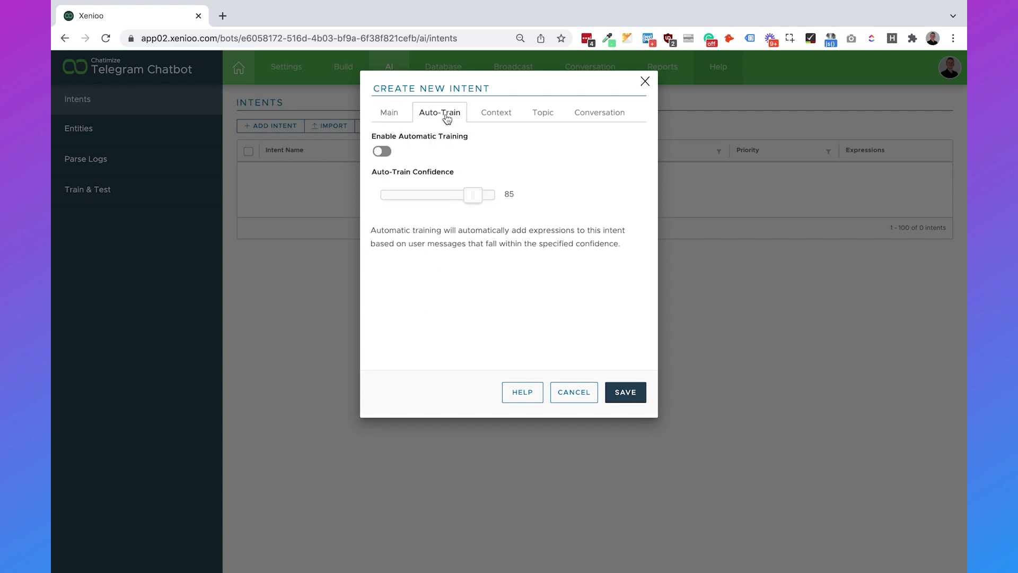
{"action": "left_click", "coordinate": [384, 153]}
{"action": "left_click", "coordinate": [623, 392]}
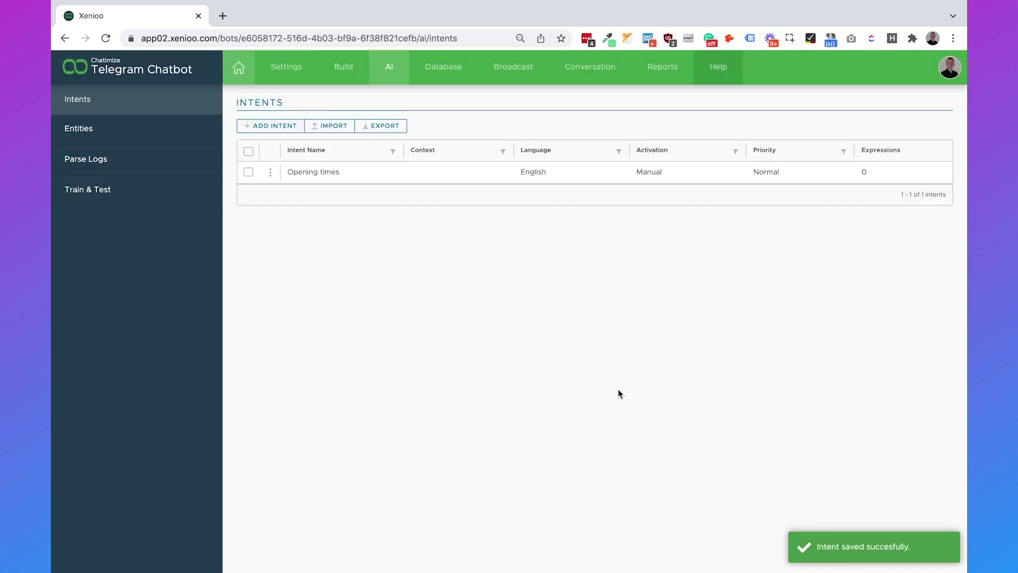
Step: Add expressions 'When are you open?', 'What are your opening times?', 'Are you open in the weekend?'
{"action": "left_click", "coordinate": [313, 171]}
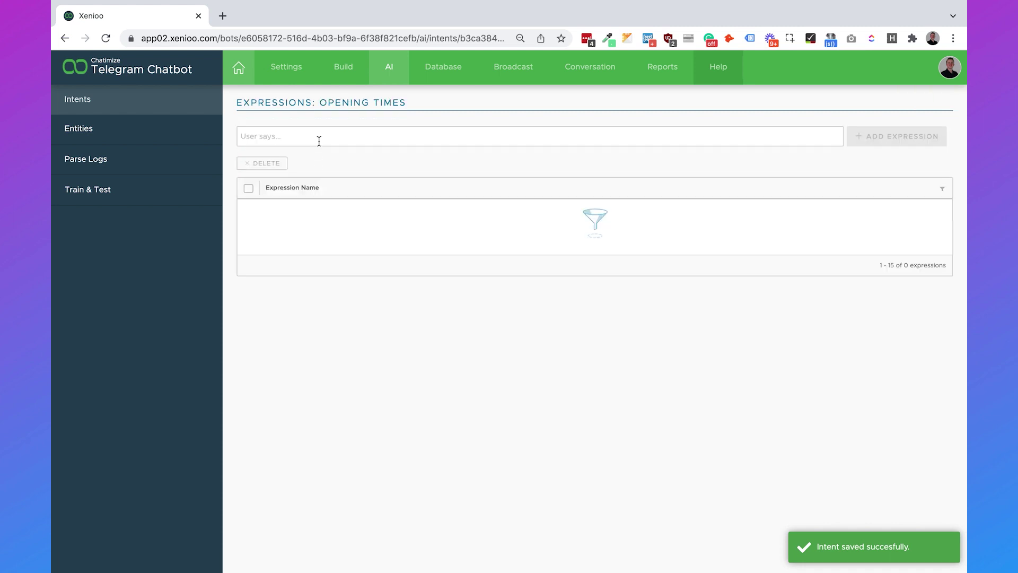
{"action": "left_click", "coordinate": [319, 140]}
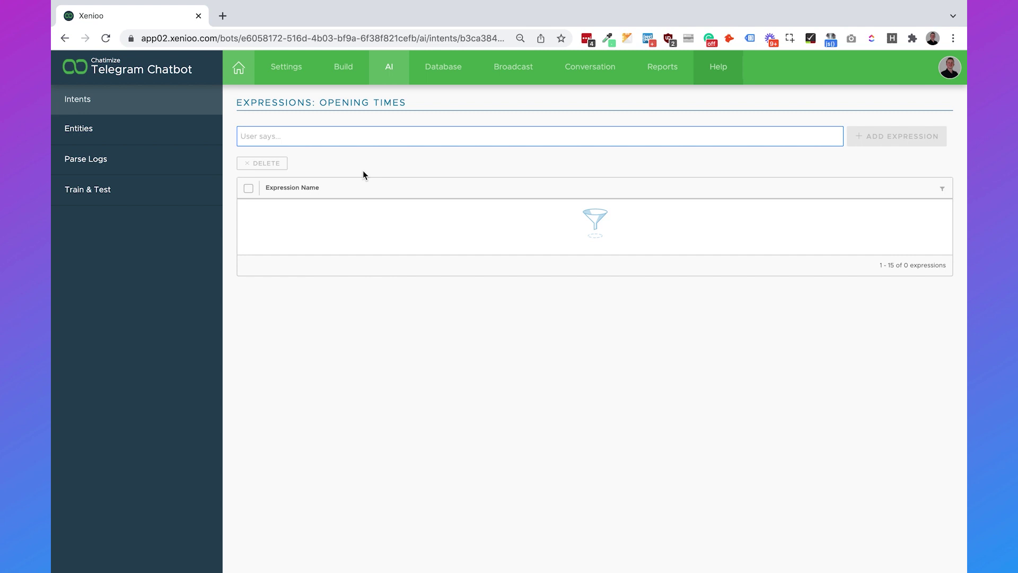
{"action": "type", "text": "When are"}
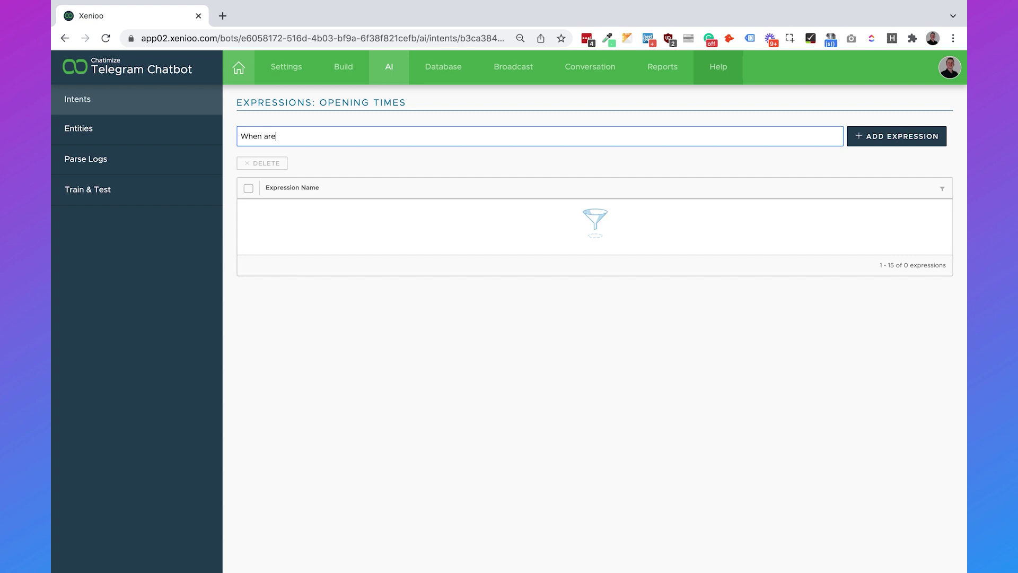
{"action": "type", "text": " you open?"}
{"action": "key", "text": "Return"}
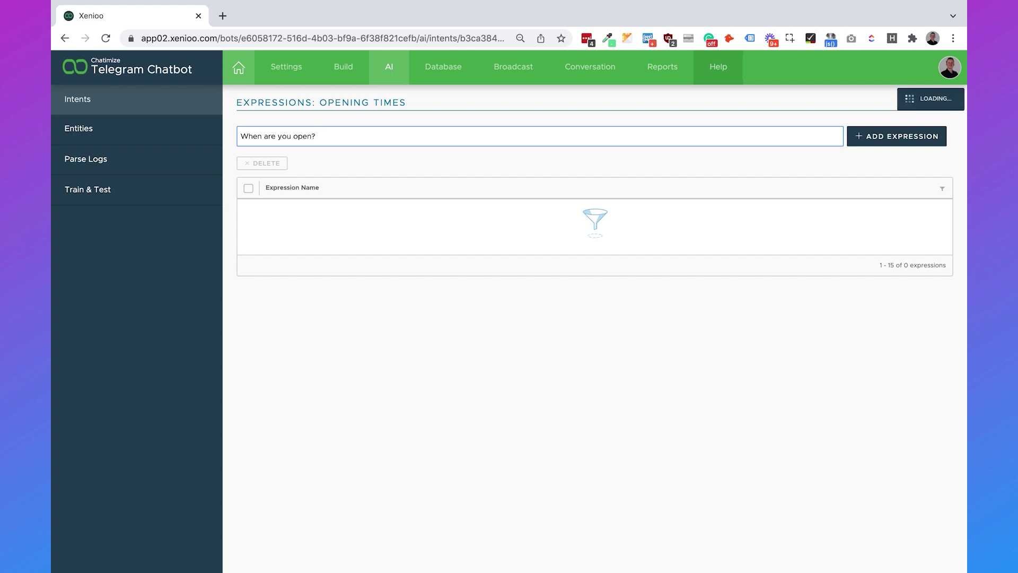
{"action": "type", "text": "What are your op"}
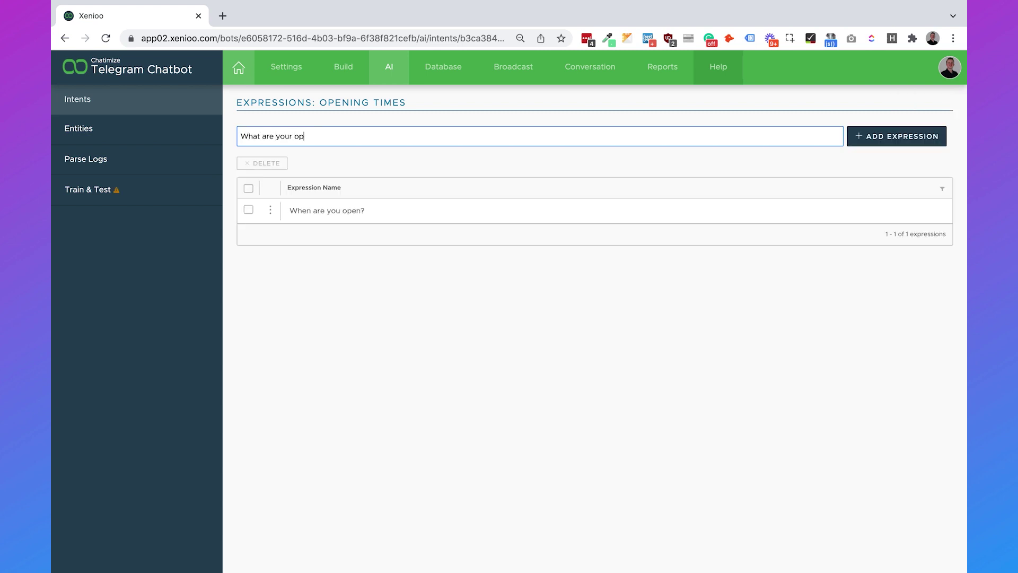
{"action": "type", "text": "ening times?"}
{"action": "key", "text": "Return"}
{"action": "type", "text": "Are you "}
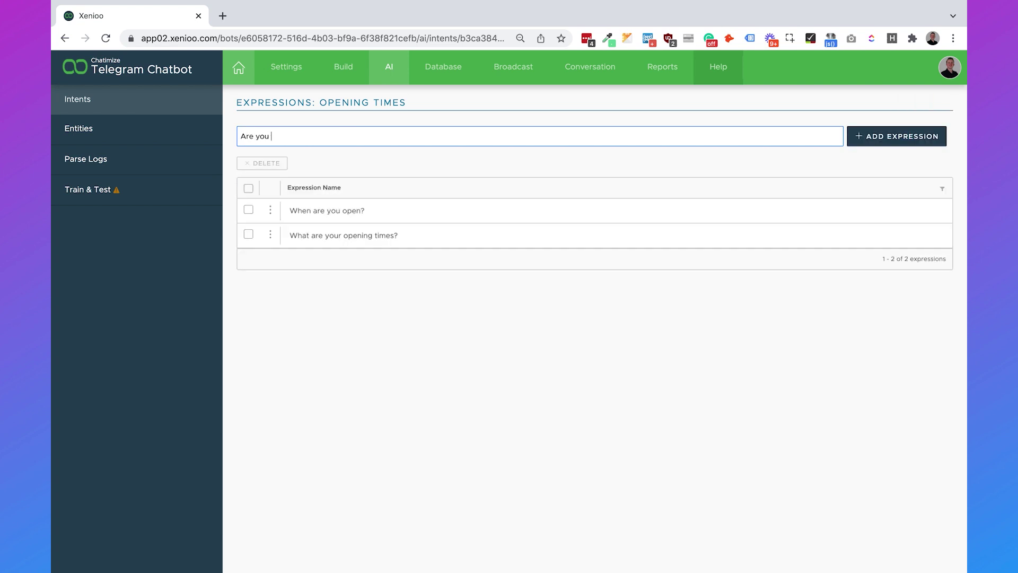
{"action": "type", "text": "open in the weekend?"}
{"action": "key", "text": "Return"}
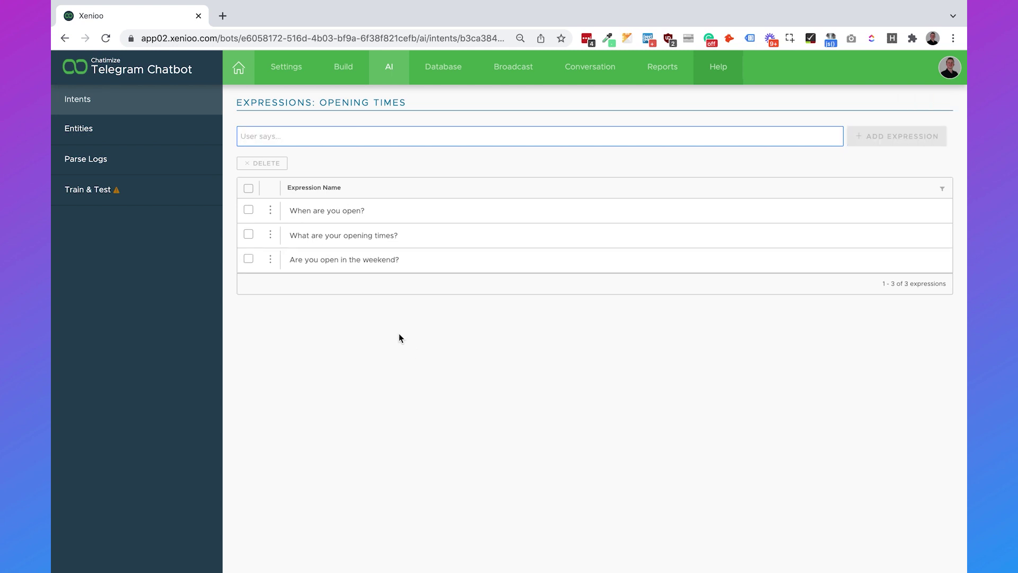
{"action": "left_click", "coordinate": [169, 202]}
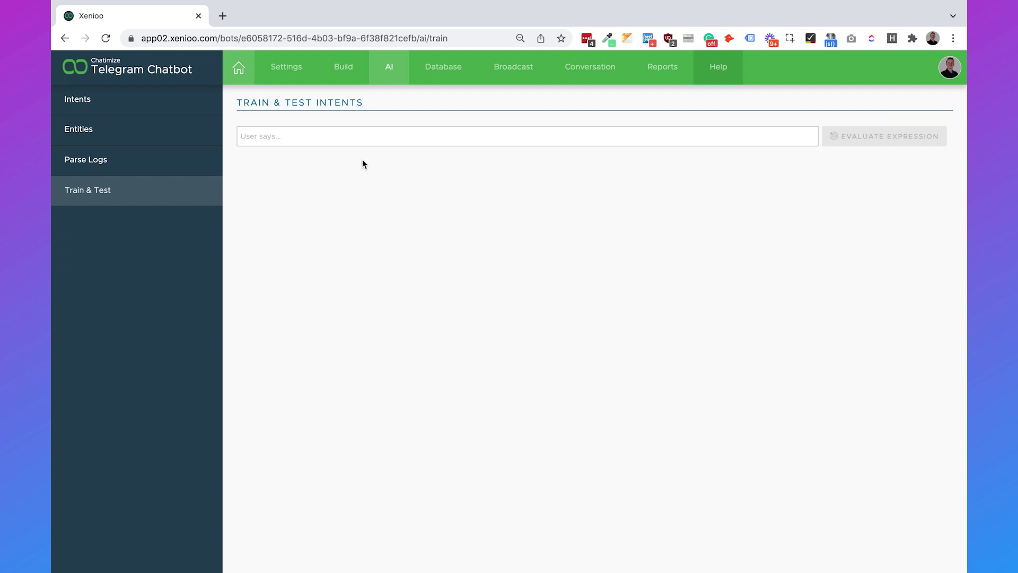
Step: Test 'When are you open?', which matches the Opening times intent at 100%
{"action": "left_click", "coordinate": [341, 137]}
{"action": "type", "text": "When are you "}
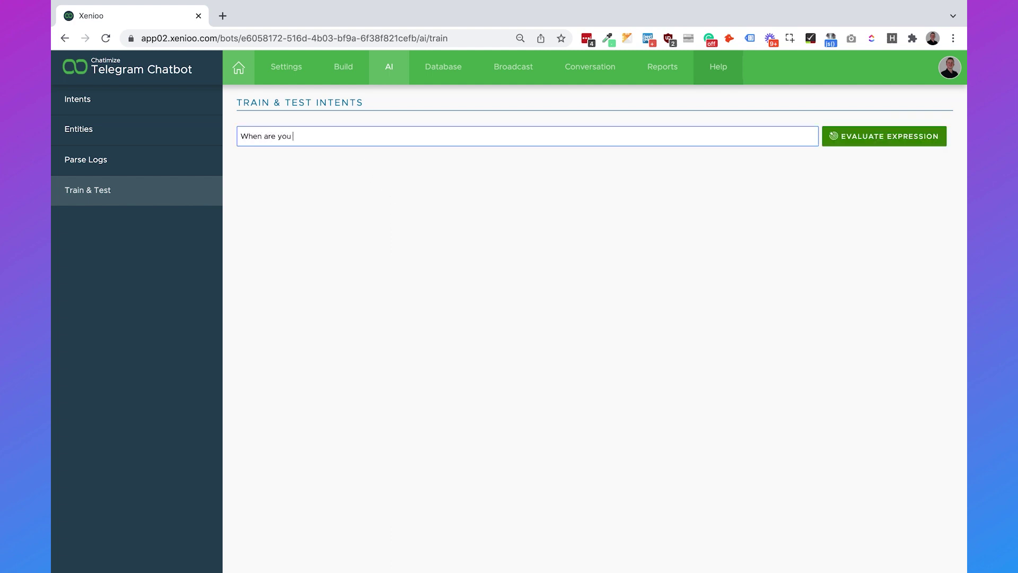
{"action": "type", "text": "open?"}
{"action": "key", "text": "Return"}
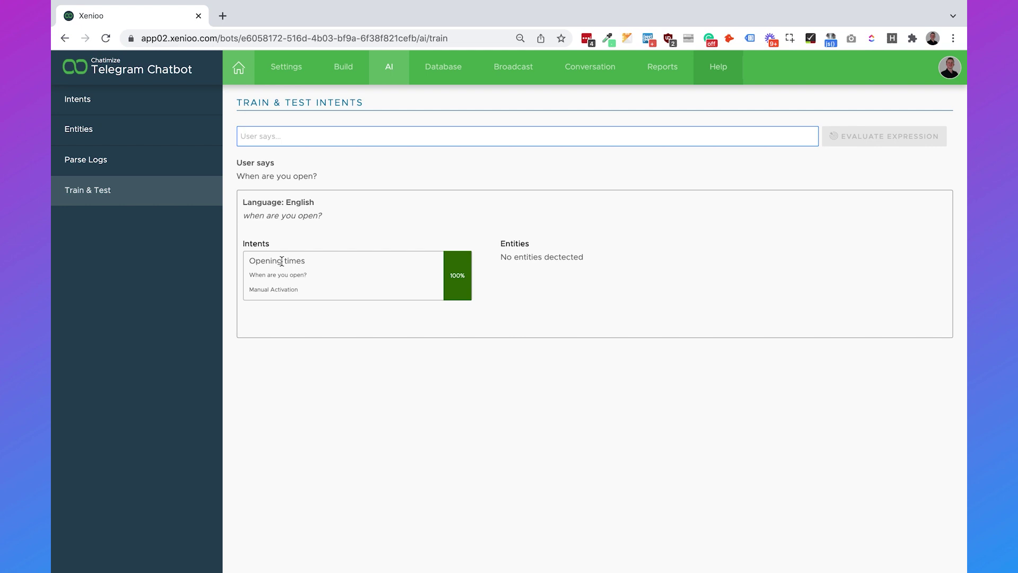
{"action": "left_click", "coordinate": [346, 78]}
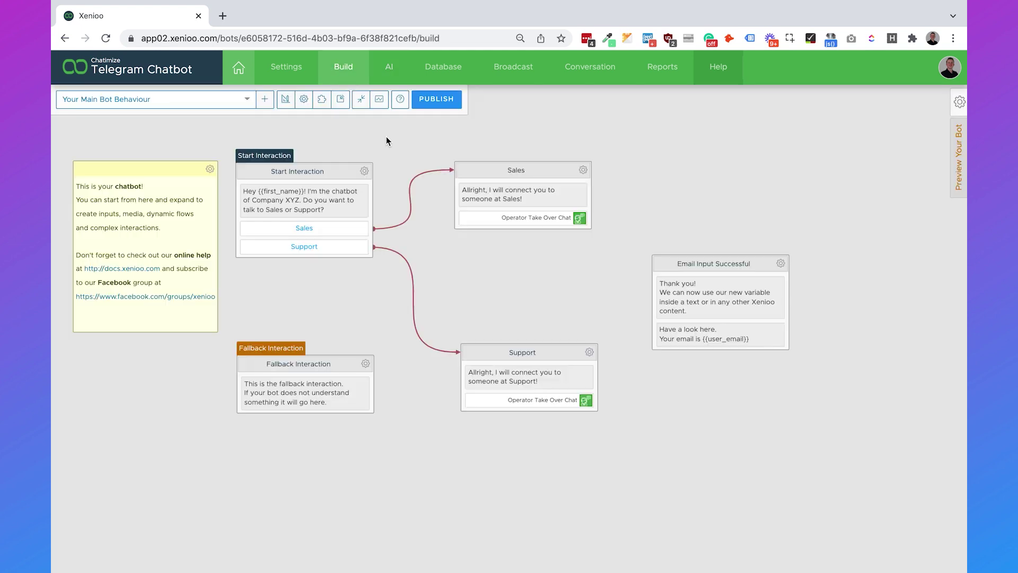
Step: Add a global NLP Processing operation on the Opening times intent that can bypass input state
{"action": "left_click", "coordinate": [286, 100]}
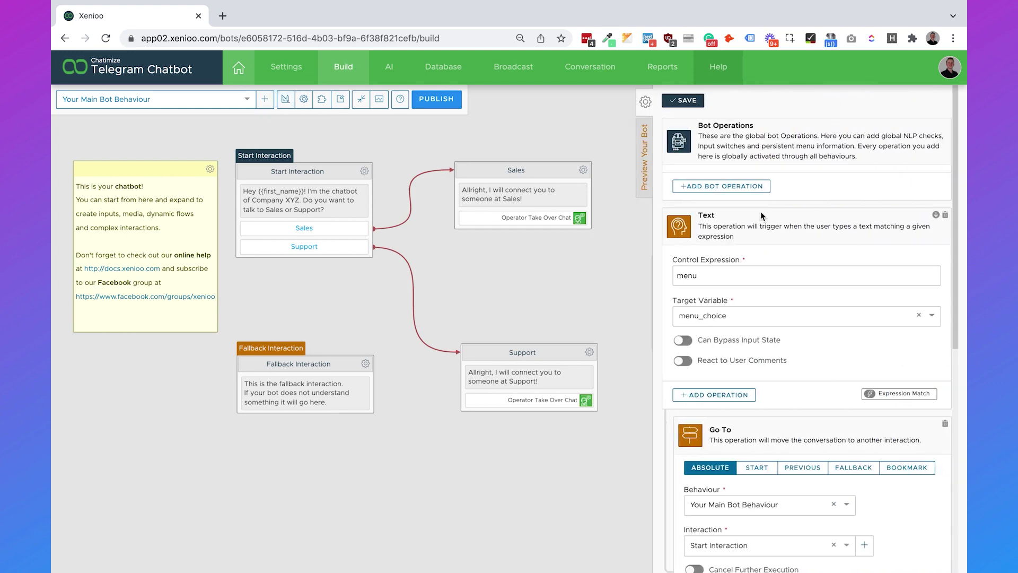
{"action": "left_click", "coordinate": [740, 187]}
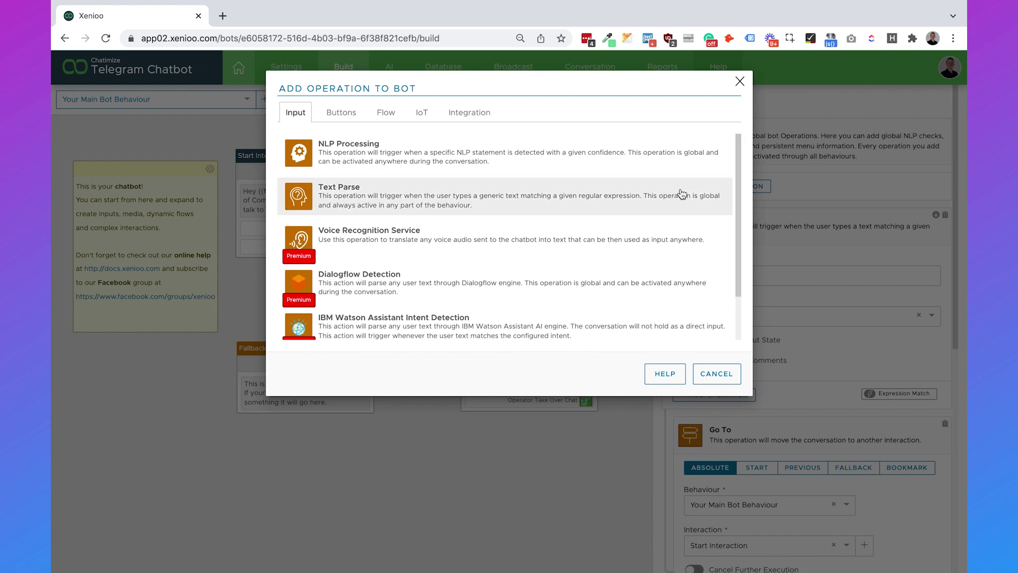
{"action": "left_click", "coordinate": [634, 158]}
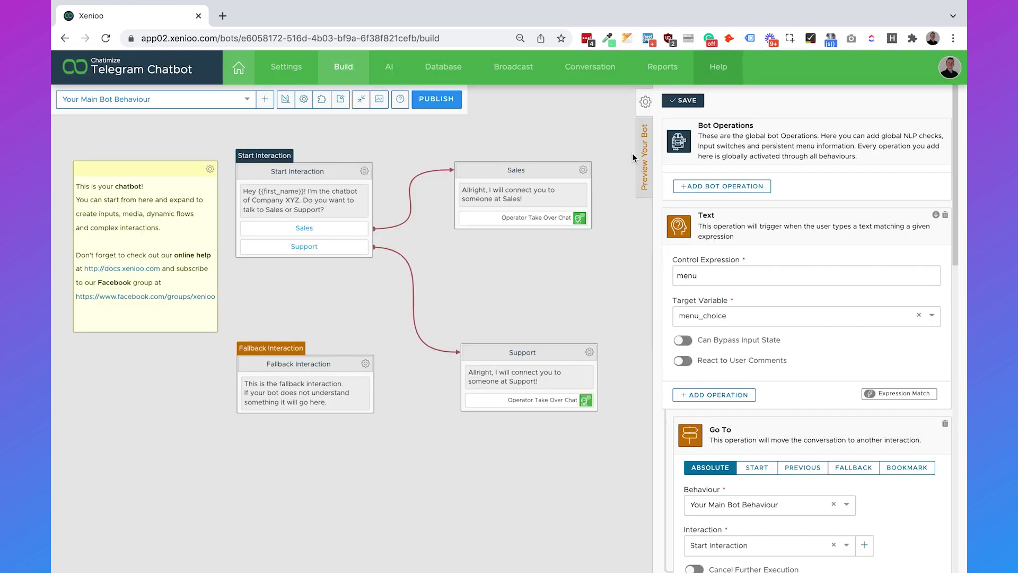
{"action": "scroll", "coordinate": [701, 227], "scroll_direction": "down", "scroll_amount": 5}
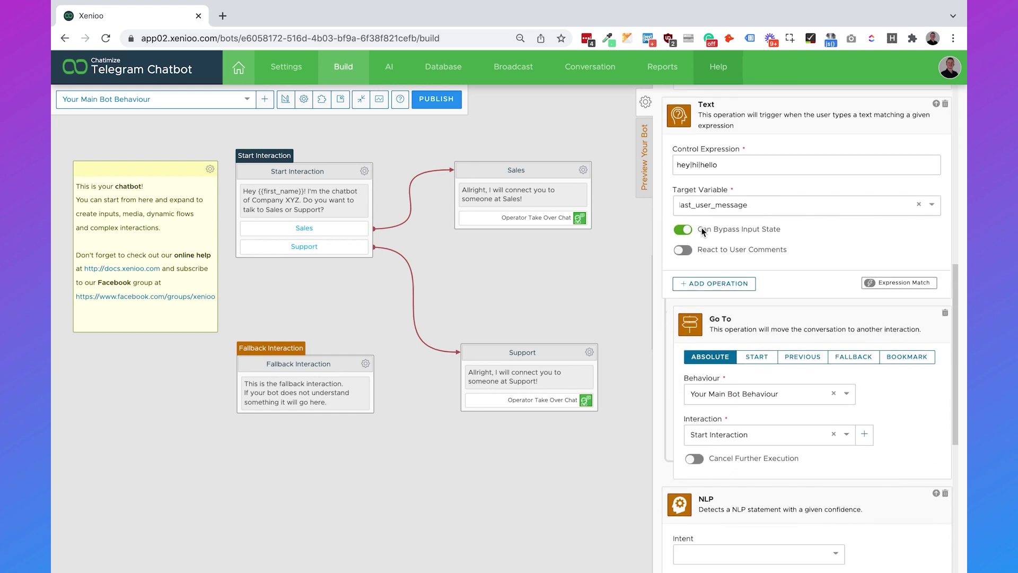
{"action": "scroll", "coordinate": [701, 227], "scroll_direction": "down", "scroll_amount": 3}
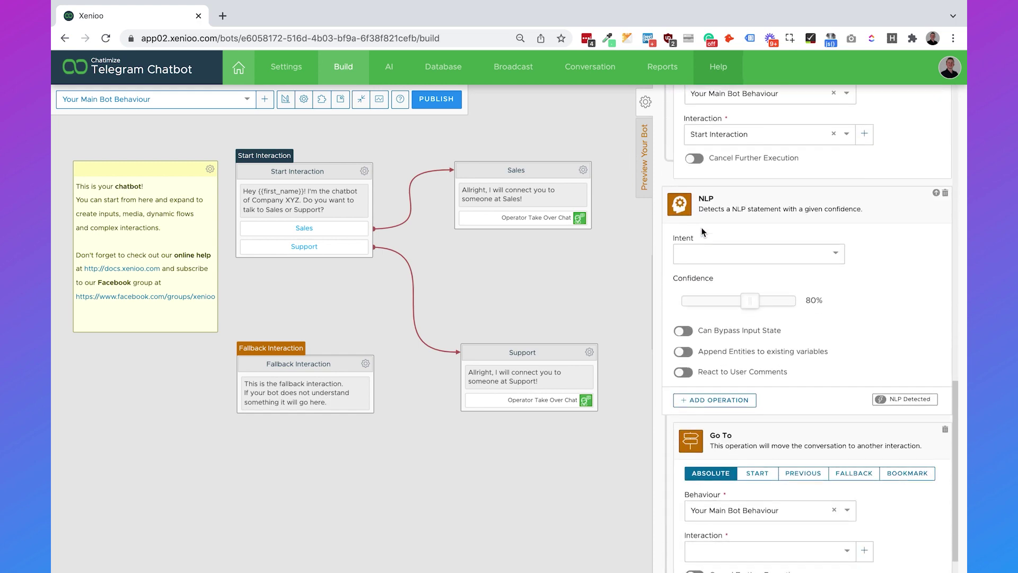
{"action": "left_click", "coordinate": [731, 258]}
{"action": "left_click", "coordinate": [728, 275]}
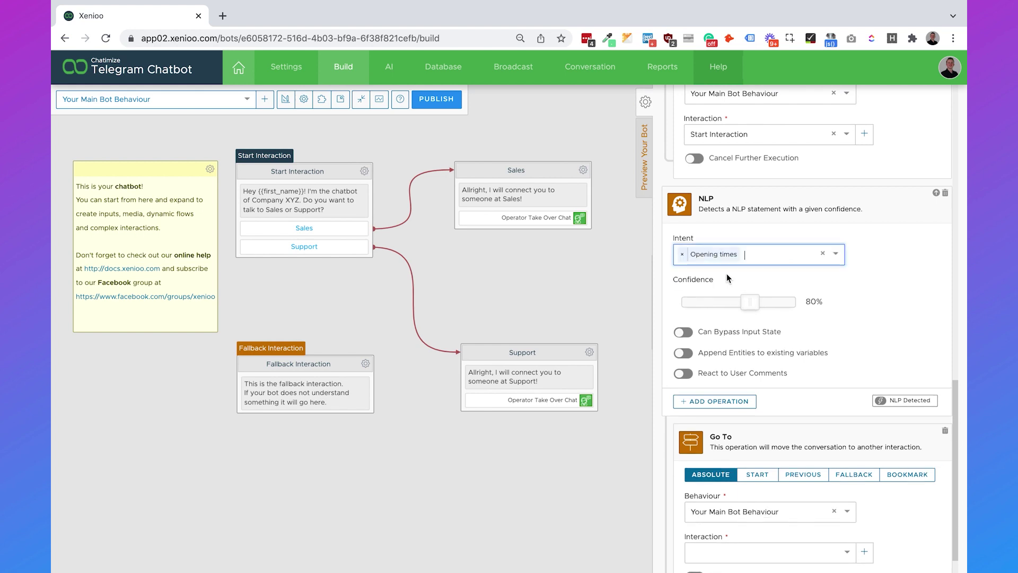
{"action": "left_click", "coordinate": [683, 332]}
Step: Point the operation's Go To at the Opening times behaviour's Start Interaction
{"action": "scroll", "coordinate": [857, 321], "scroll_direction": "down", "scroll_amount": 1}
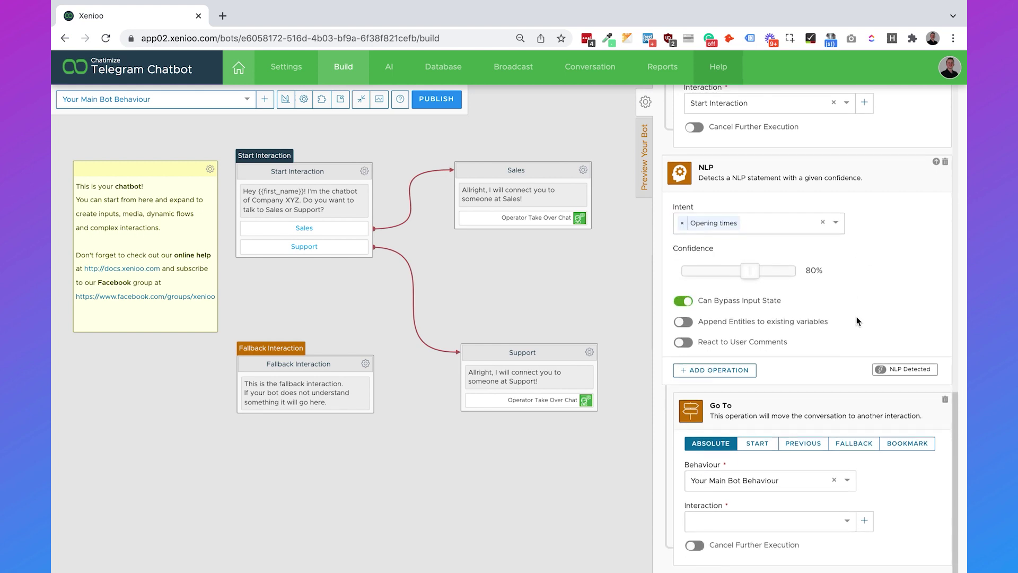
{"action": "left_click", "coordinate": [737, 479]}
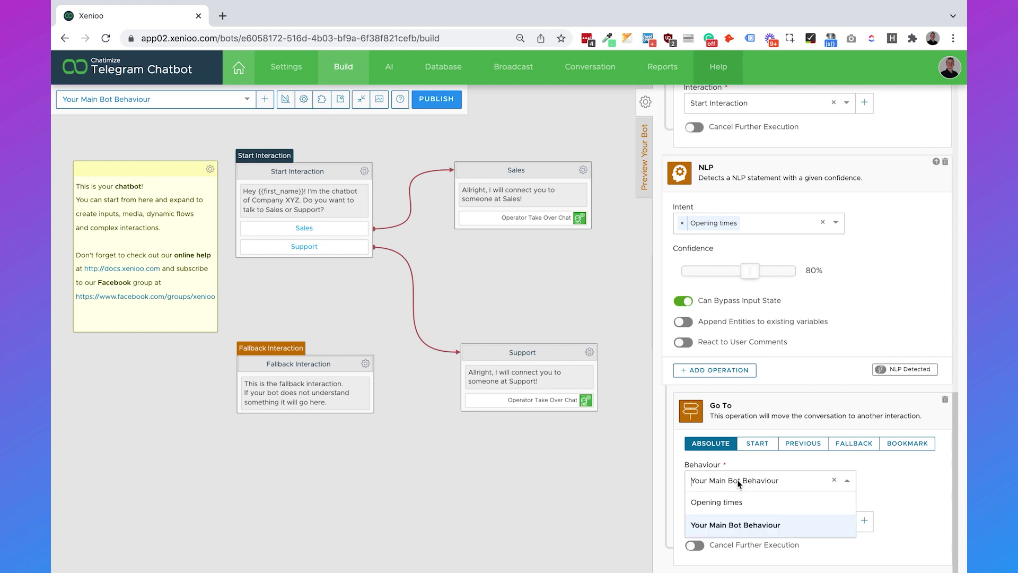
{"action": "left_click", "coordinate": [737, 501]}
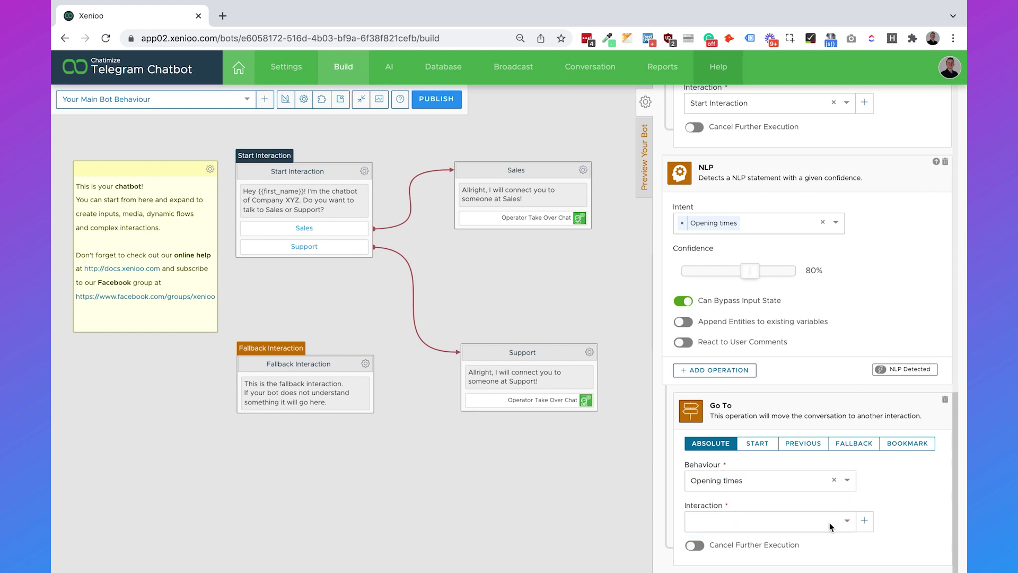
{"action": "left_click", "coordinate": [811, 521]}
{"action": "left_click", "coordinate": [784, 508]}
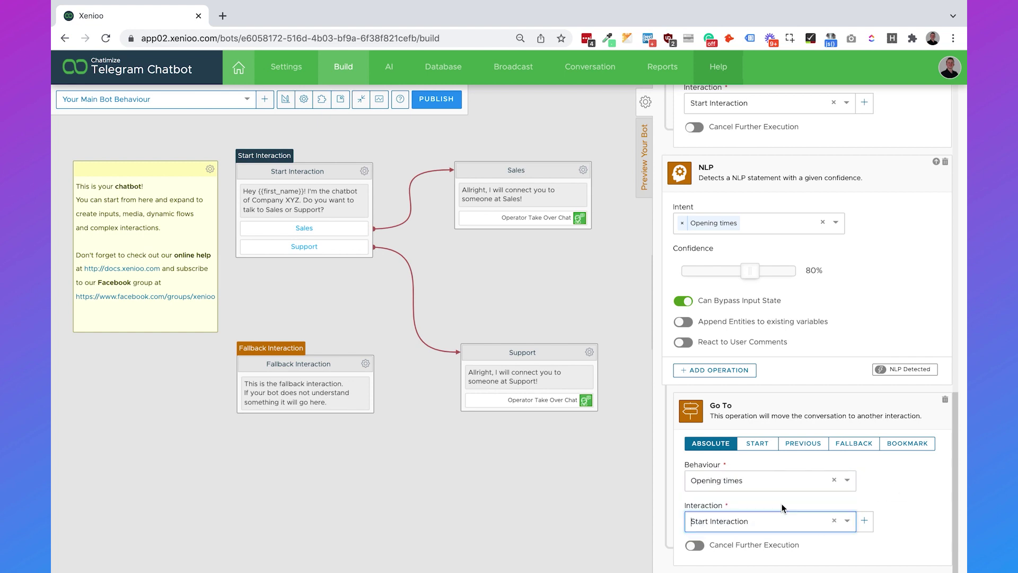
{"action": "scroll", "coordinate": [807, 306], "scroll_direction": "up", "scroll_amount": 10}
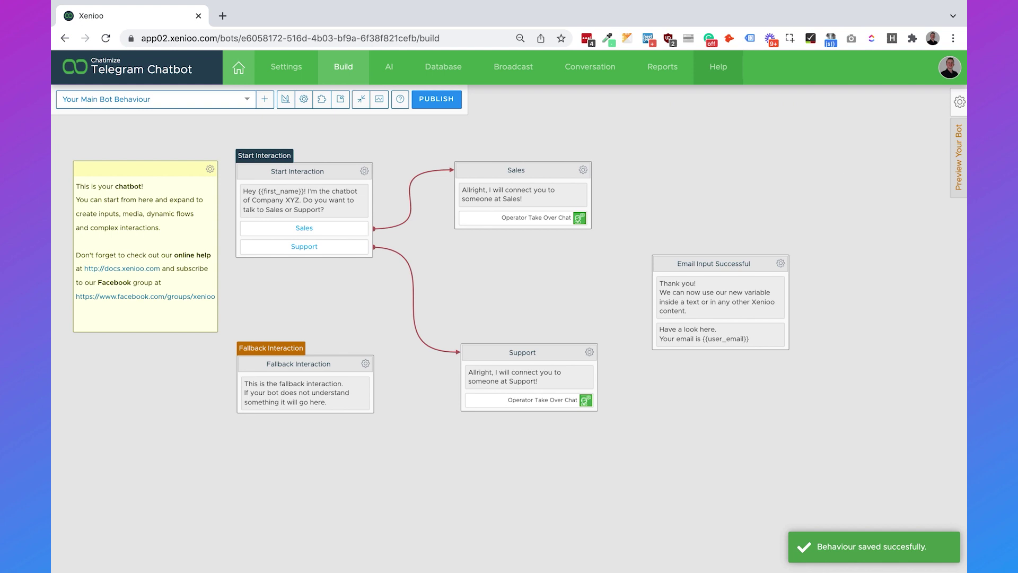
{"action": "left_click", "coordinate": [959, 155]}
Step: Ask the preview bot 'what are your opening times?' and get the 09:00–17:00 hours reply
{"action": "left_click", "coordinate": [806, 302]}
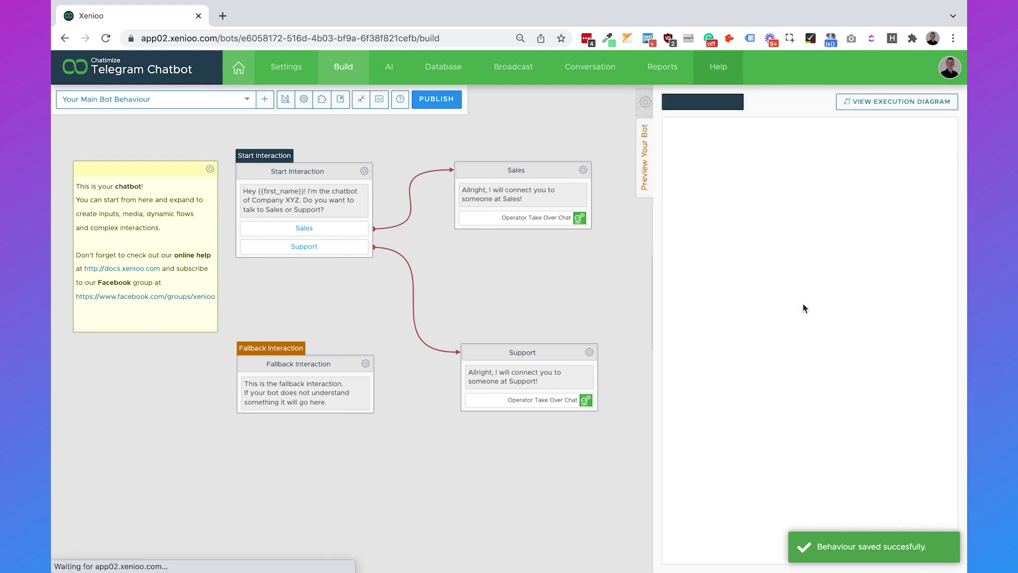
{"action": "left_click", "coordinate": [728, 555]}
{"action": "type", "text": "what are your opening times"}
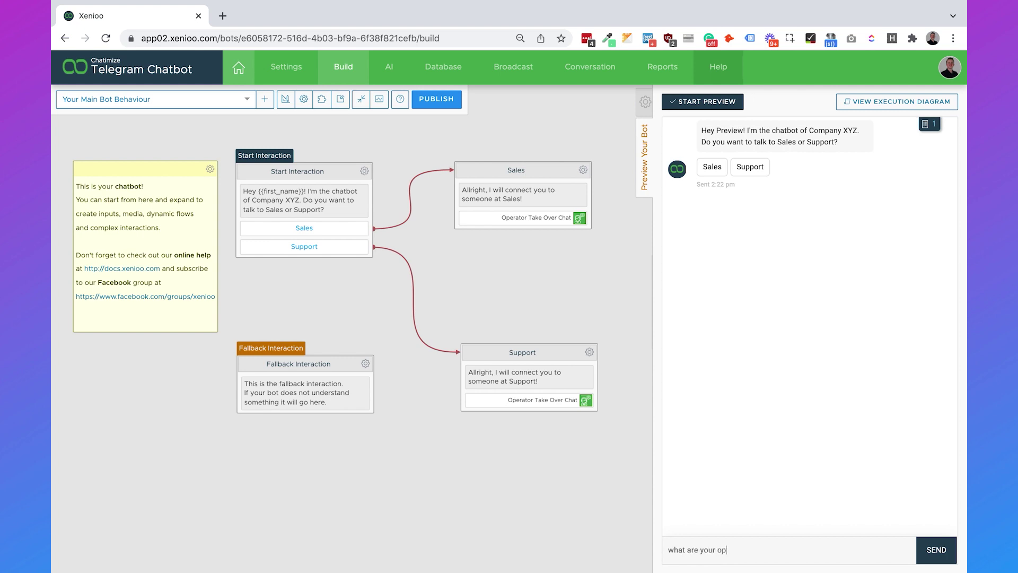
{"action": "type", "text": "?"}
{"action": "key", "text": "Return"}
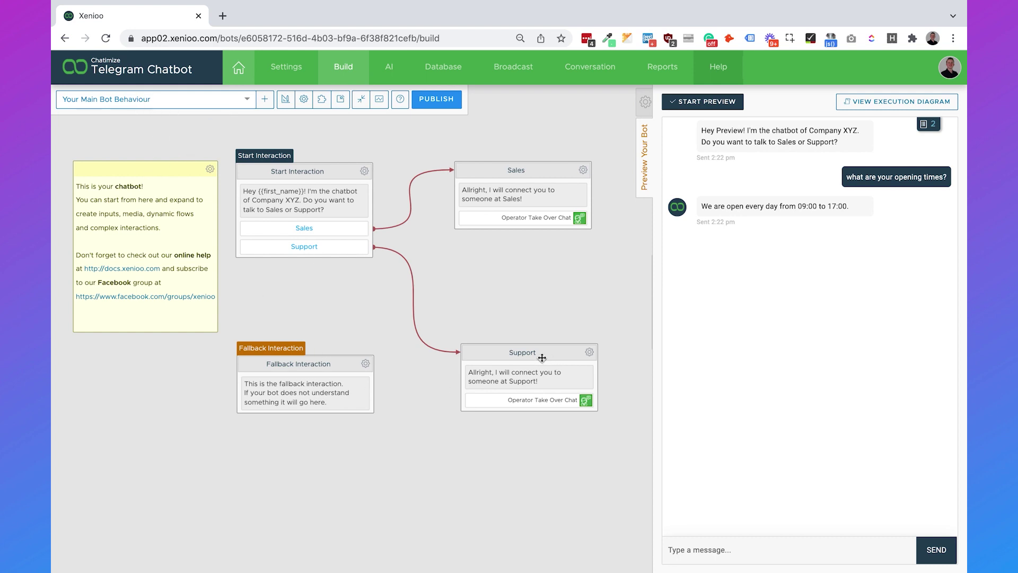
Step: Move the Support node further right on the canvas and close the side panel
{"action": "left_click_drag", "start_coordinate": [538, 354], "coordinate": [590, 355]}
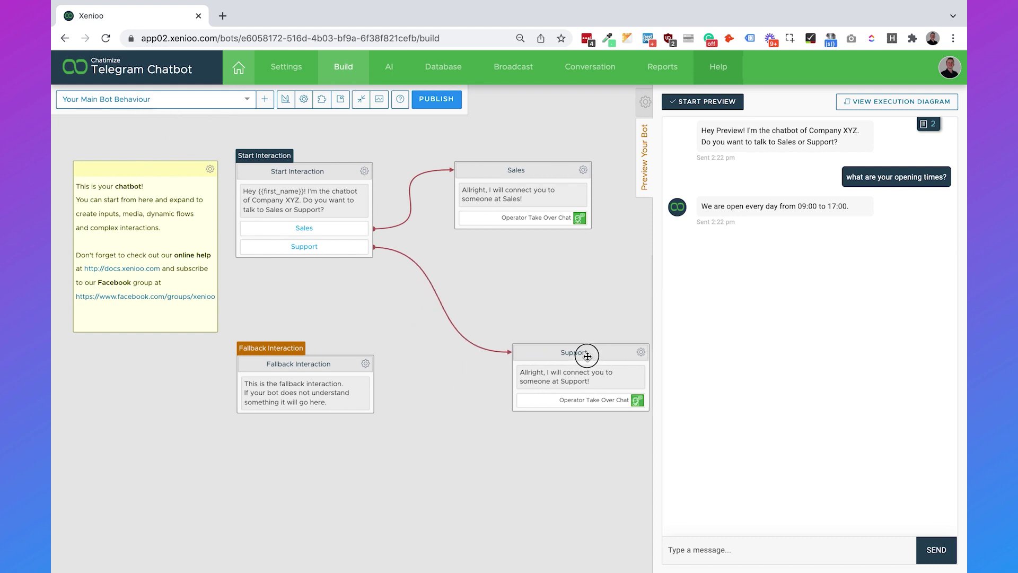
{"action": "left_click", "coordinate": [646, 103]}
{"action": "left_click", "coordinate": [646, 102]}
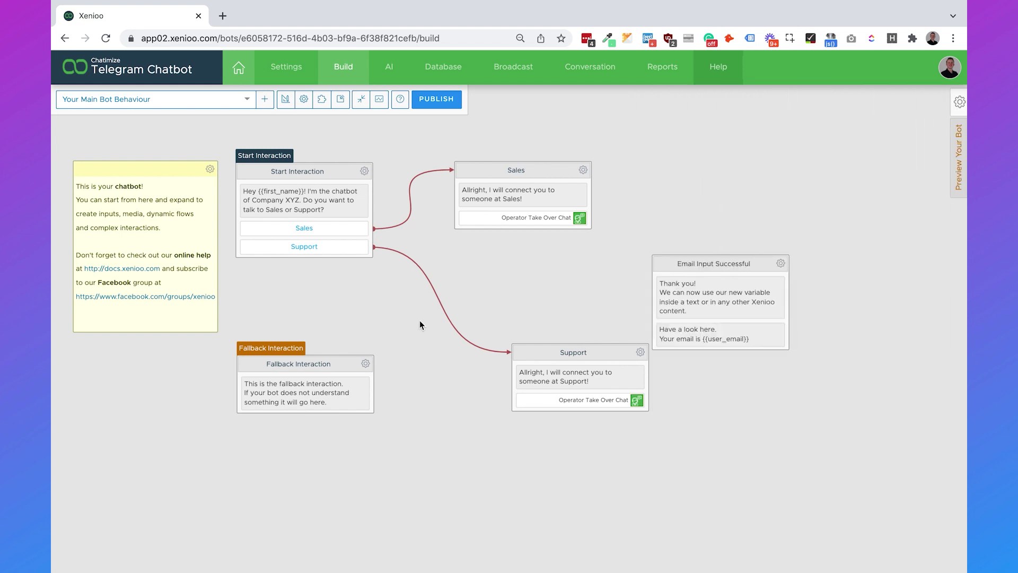
{"action": "left_click", "coordinate": [317, 405]}
Step: Replace the fallback message with 'Sorry, I didn't understand you. Do you want me to forward this to a human?' and save
{"action": "triple_click", "coordinate": [793, 217]}
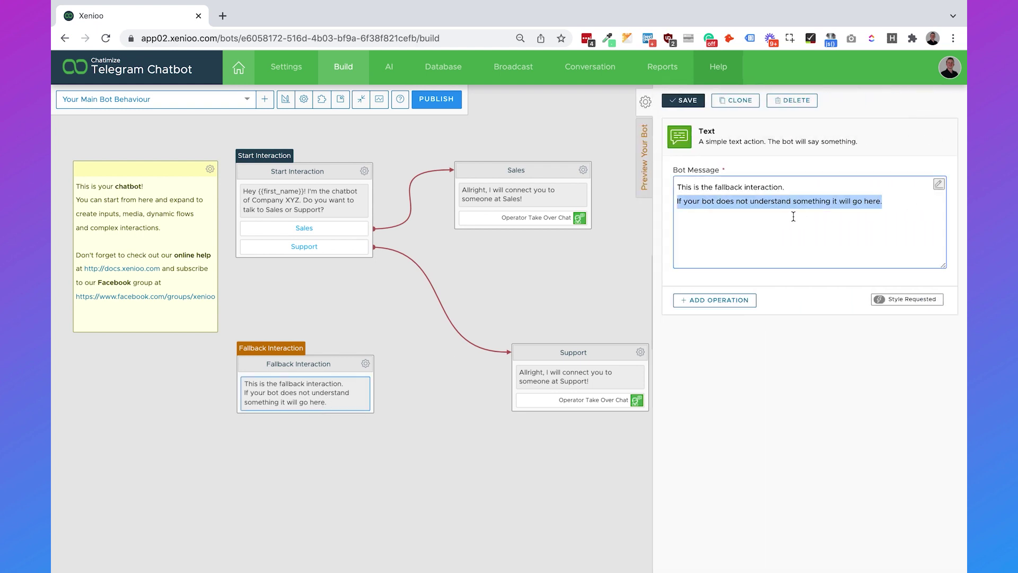
{"action": "key", "text": "ctrl+a"}
{"action": "key", "text": "BackSpace"}
{"action": "type", "text": "Sorry"}
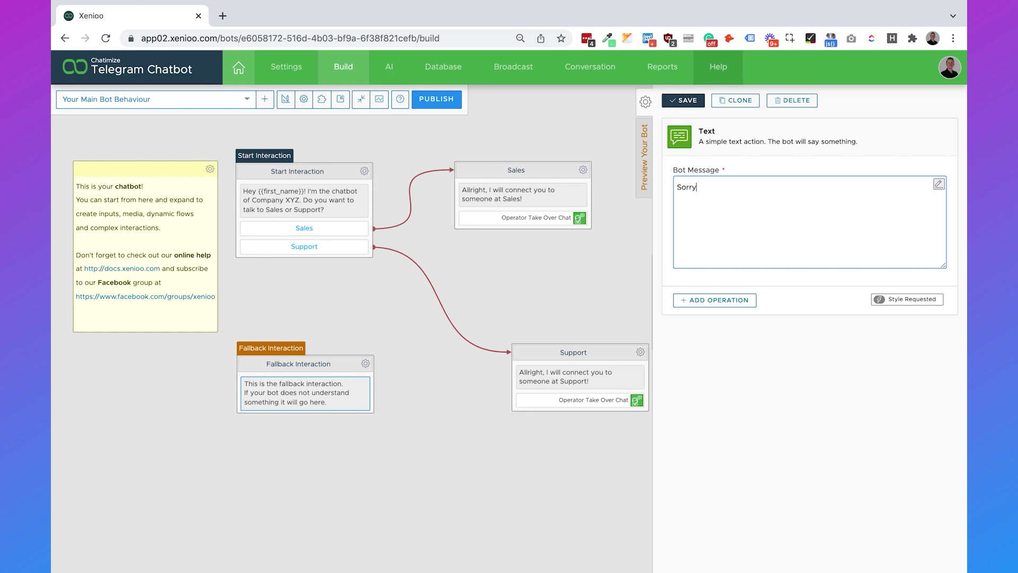
{"action": "type", "text": ", I didn't understand you. Do you want me fo"}
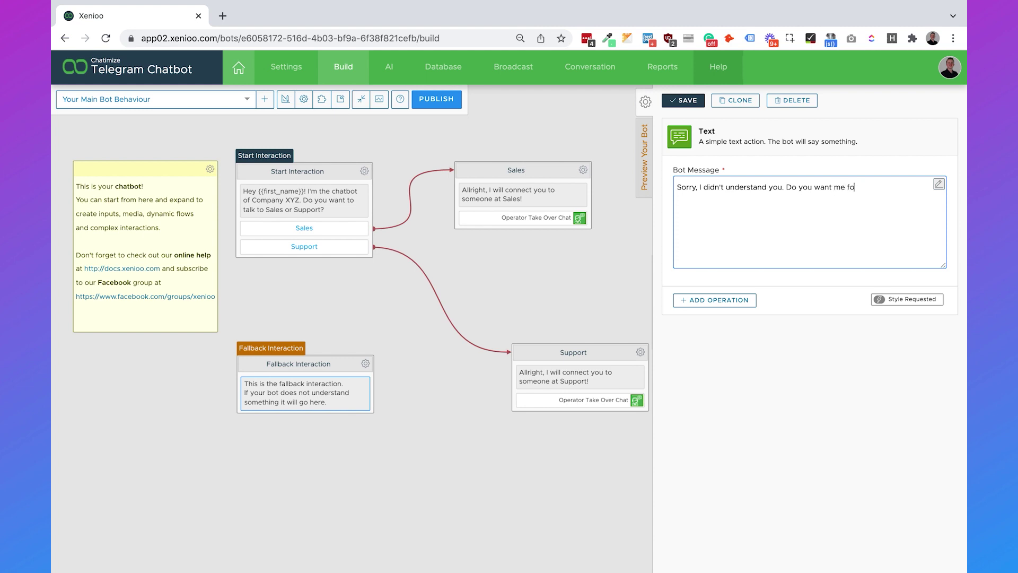
{"action": "key", "text": "BackSpace"}
{"action": "key", "text": "BackSpace"}
{"action": "type", "text": "to forward this to a human?"}
{"action": "left_click", "coordinate": [691, 100]}
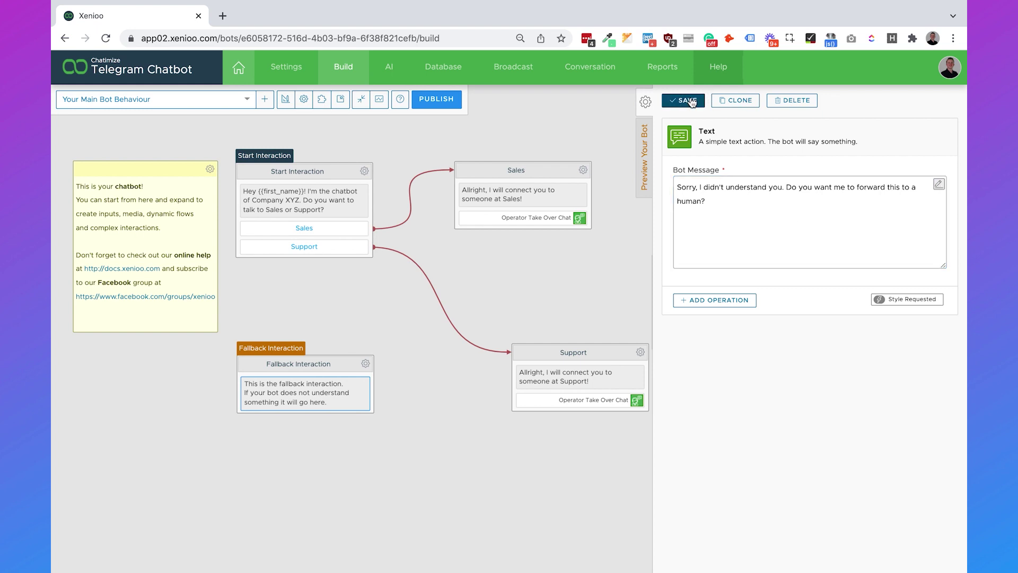
Step: Clone the Fallback Interaction and save the copy renamed Yes
{"action": "left_click", "coordinate": [326, 363]}
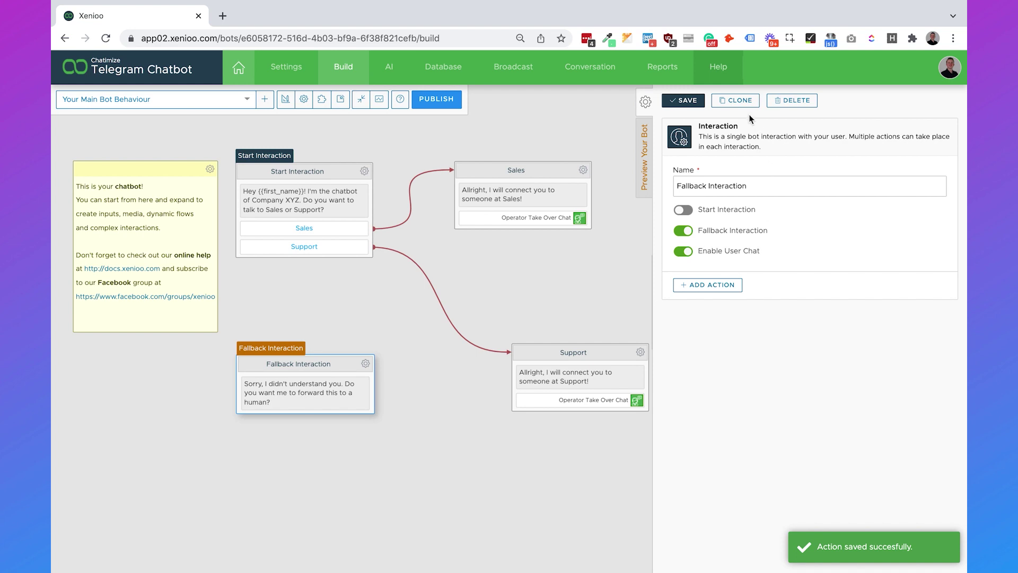
{"action": "left_click", "coordinate": [734, 100]}
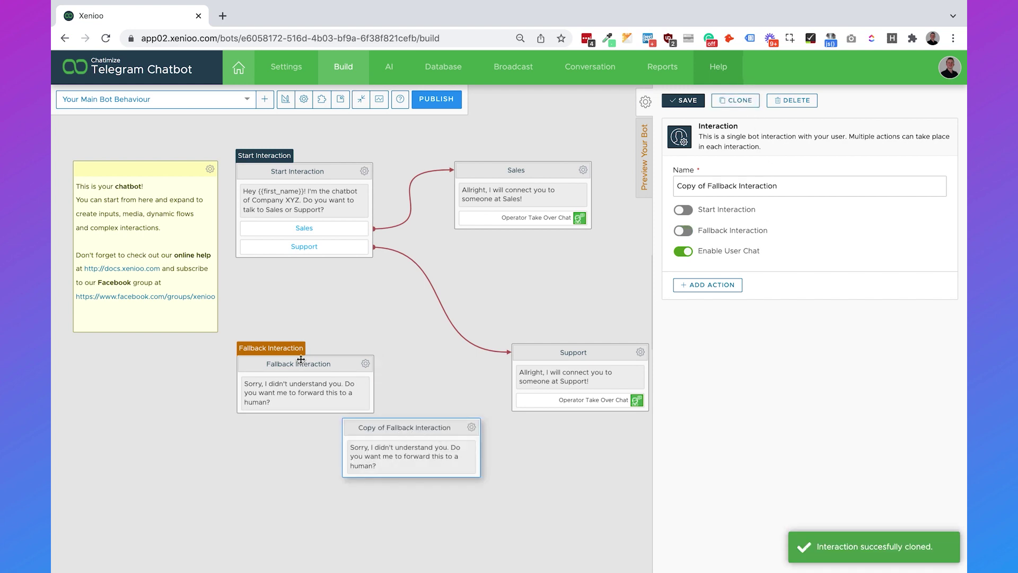
{"action": "left_click_drag", "start_coordinate": [301, 360], "coordinate": [211, 361]}
{"action": "left_click_drag", "start_coordinate": [424, 428], "coordinate": [409, 348]}
{"action": "triple_click", "coordinate": [775, 183]}
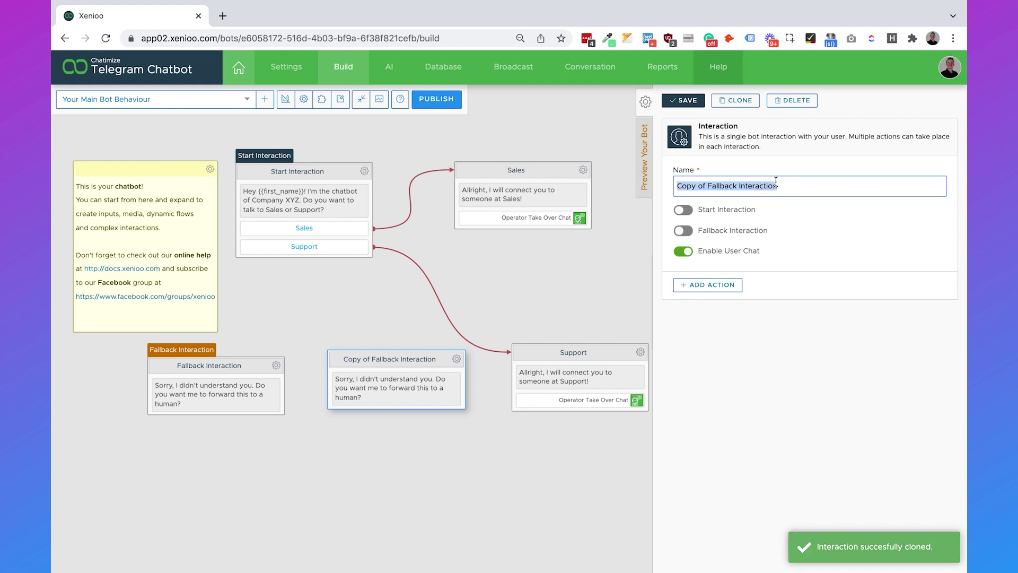
{"action": "type", "text": "Yes"}
{"action": "left_click", "coordinate": [687, 100]}
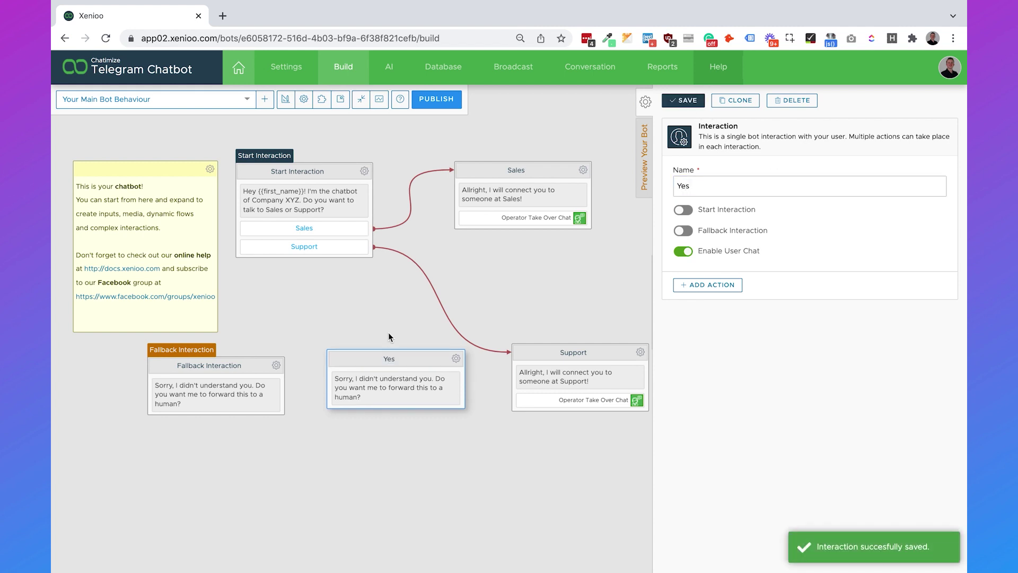
Step: Clone the Yes interaction below it and save the copy renamed No
{"action": "left_click", "coordinate": [735, 100]}
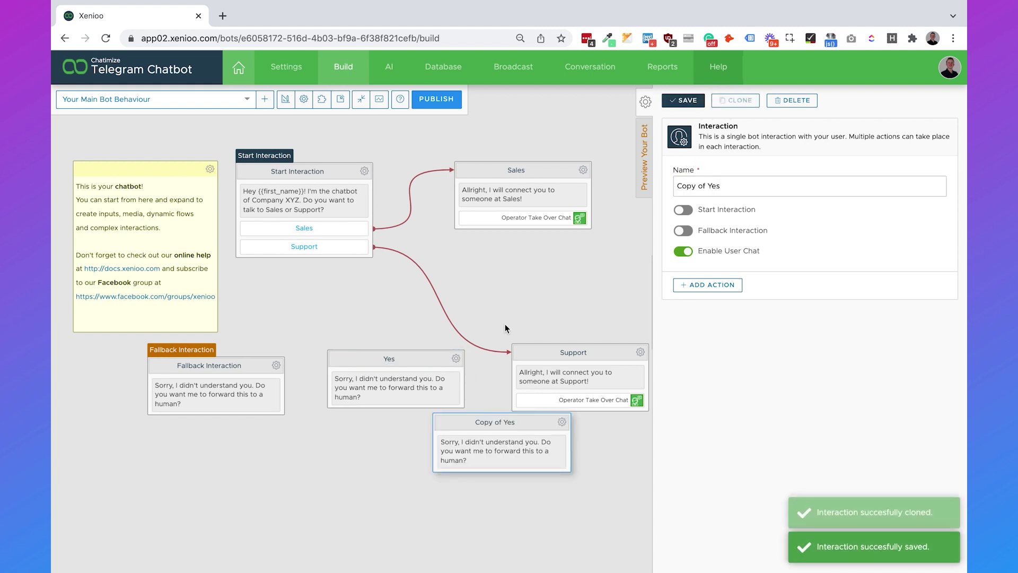
{"action": "left_click_drag", "start_coordinate": [498, 422], "coordinate": [396, 448]}
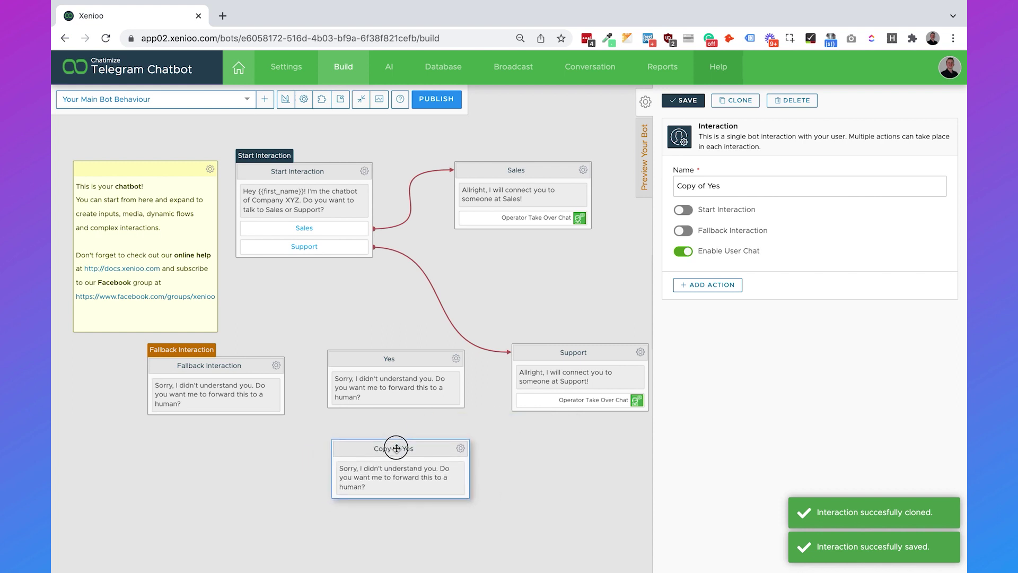
{"action": "triple_click", "coordinate": [768, 187]}
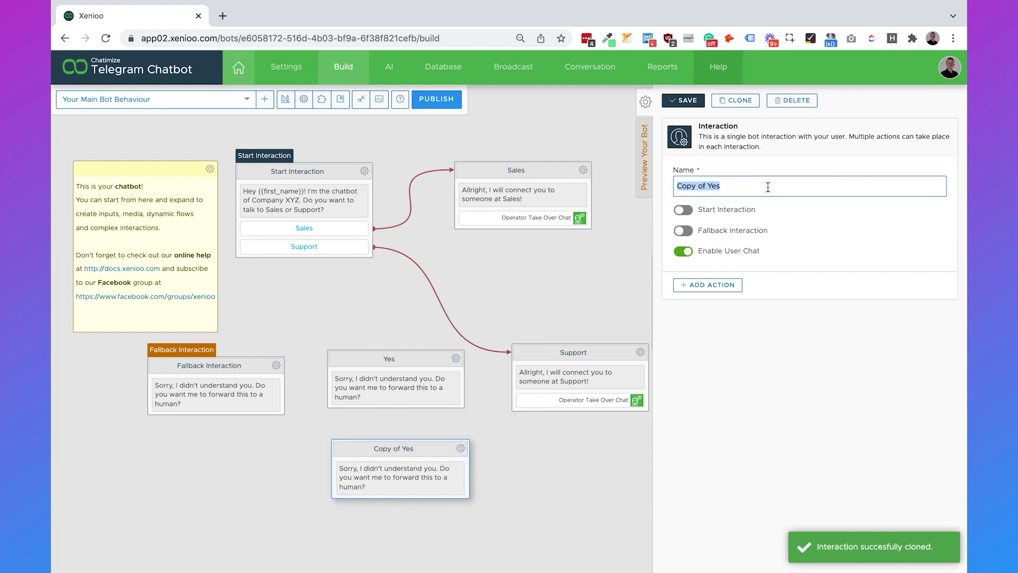
{"action": "type", "text": "No"}
{"action": "left_click", "coordinate": [682, 102]}
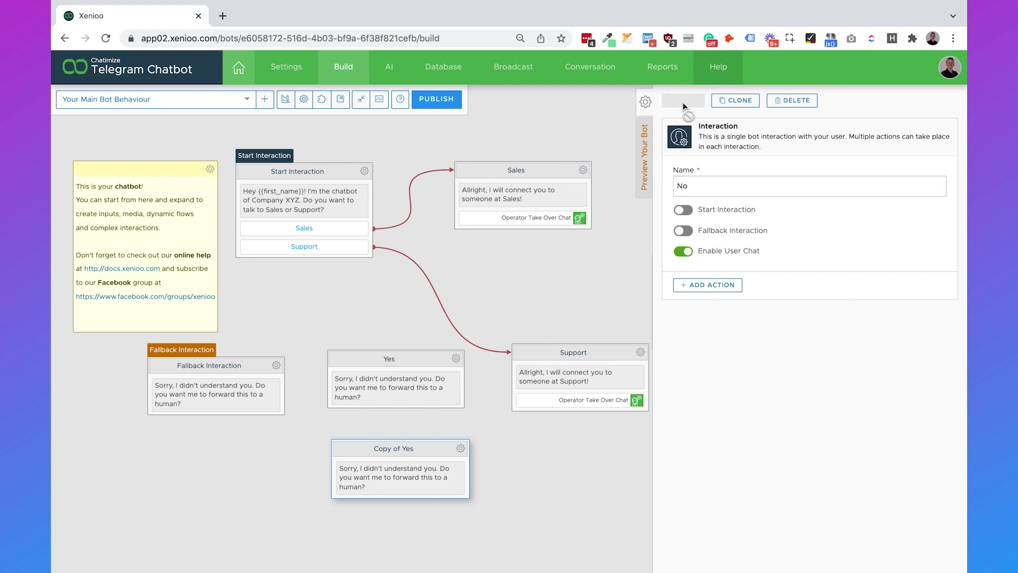
{"action": "left_click", "coordinate": [219, 374]}
{"action": "left_click", "coordinate": [276, 370]}
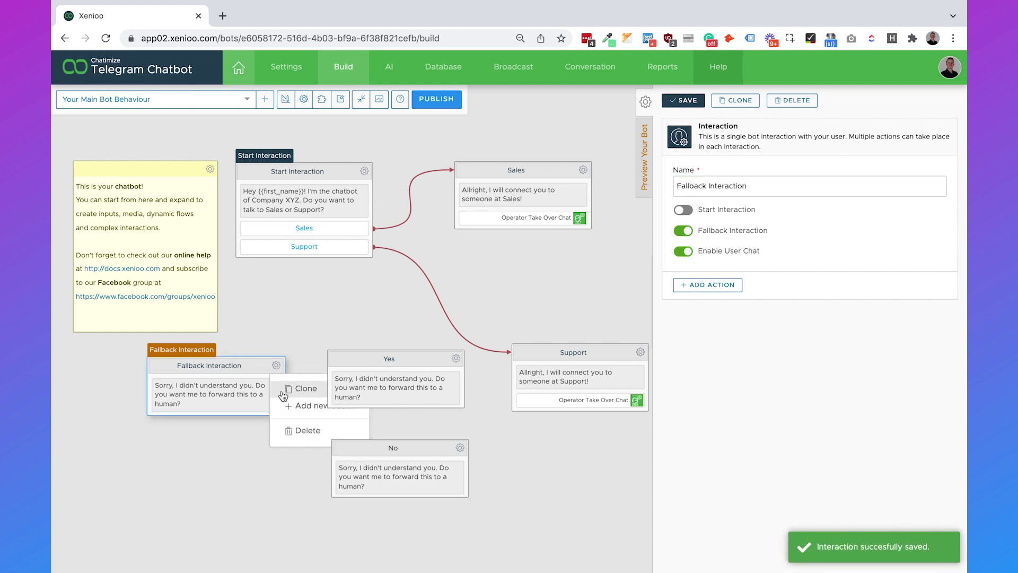
Step: Add a Yes quick reply button to the fallback, triggered by 'yes', going to the Yes interaction
{"action": "left_click", "coordinate": [309, 405]}
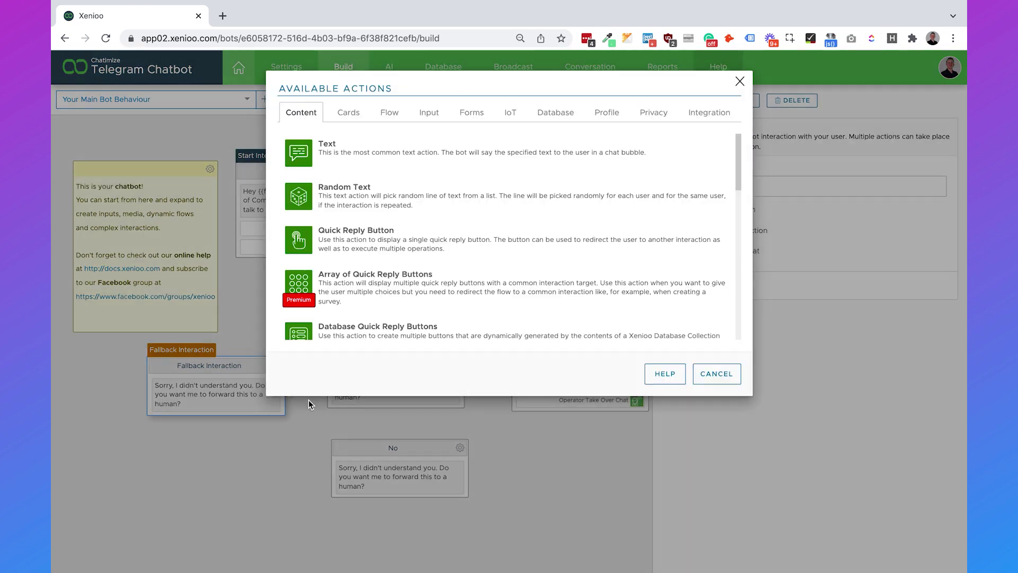
{"action": "left_click", "coordinate": [377, 248]}
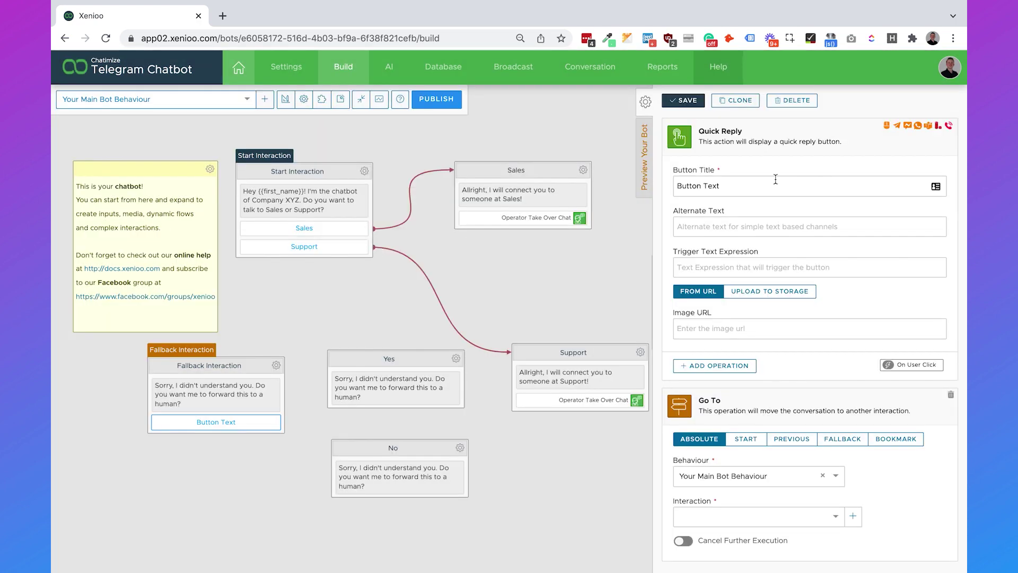
{"action": "left_click", "coordinate": [773, 179]}
{"action": "type", "text": "Yes"}
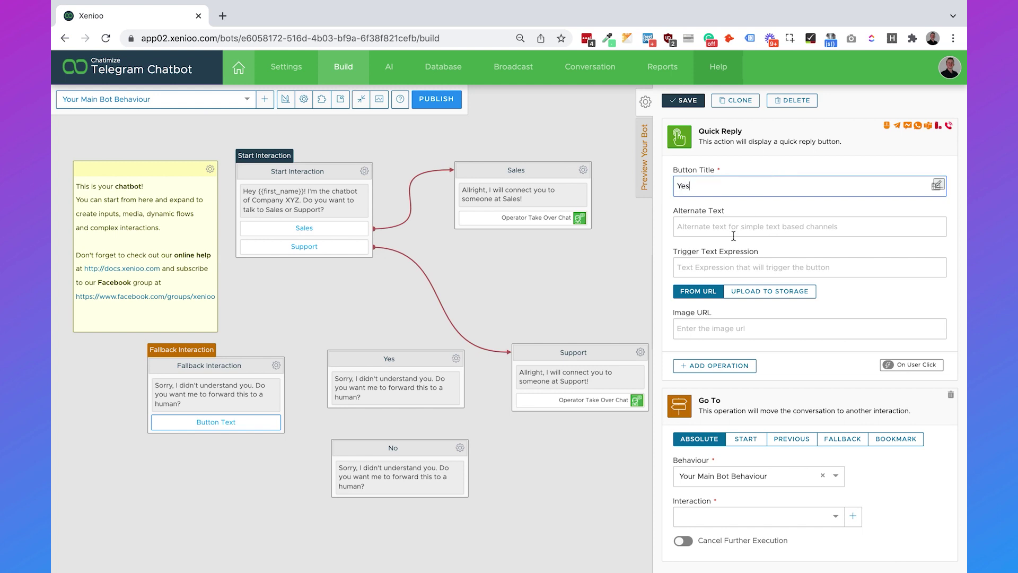
{"action": "left_click", "coordinate": [727, 261]}
{"action": "type", "text": "yes"}
{"action": "left_click", "coordinate": [840, 301]}
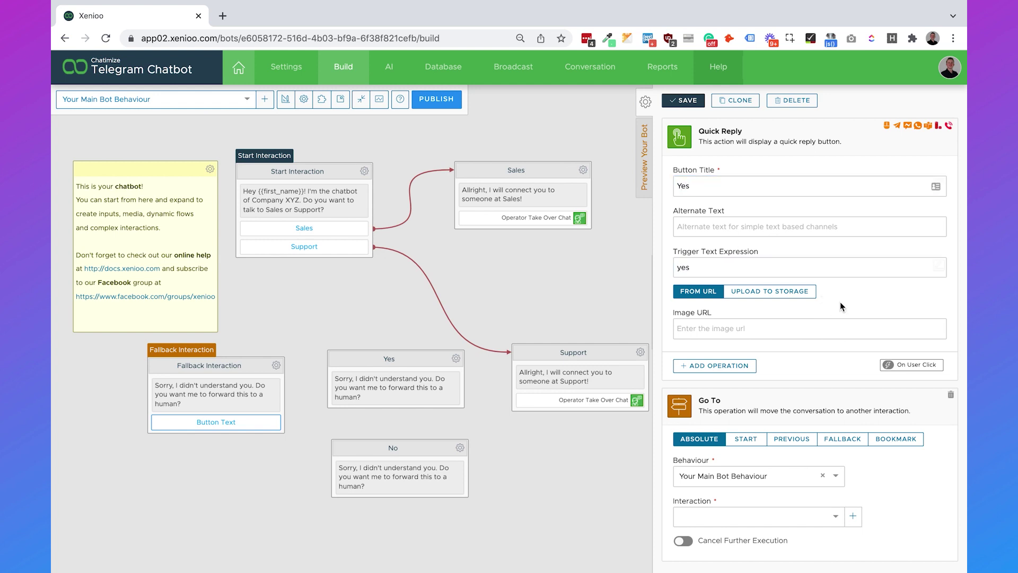
{"action": "scroll", "coordinate": [840, 301], "scroll_direction": "down", "scroll_amount": 1}
{"action": "scroll", "coordinate": [840, 301], "scroll_direction": "up", "scroll_amount": 1}
{"action": "left_click", "coordinate": [727, 517]}
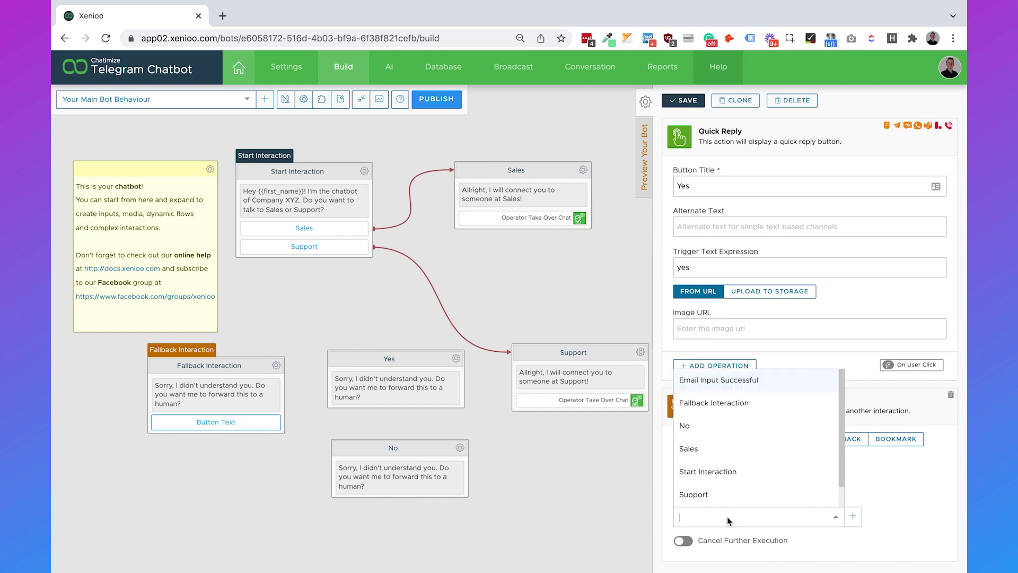
{"action": "scroll", "coordinate": [713, 450], "scroll_direction": "down", "scroll_amount": 1}
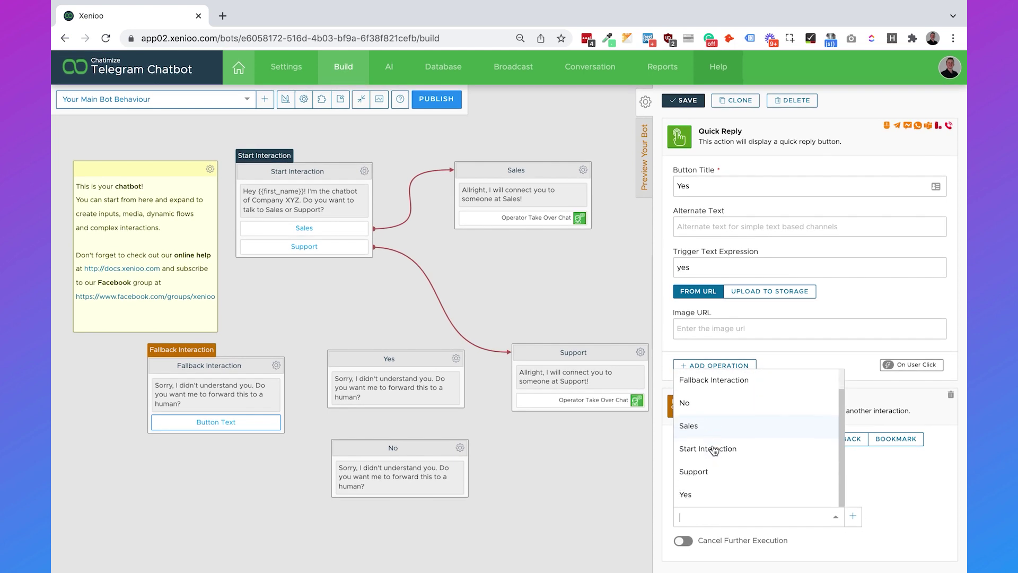
{"action": "left_click", "coordinate": [704, 493]}
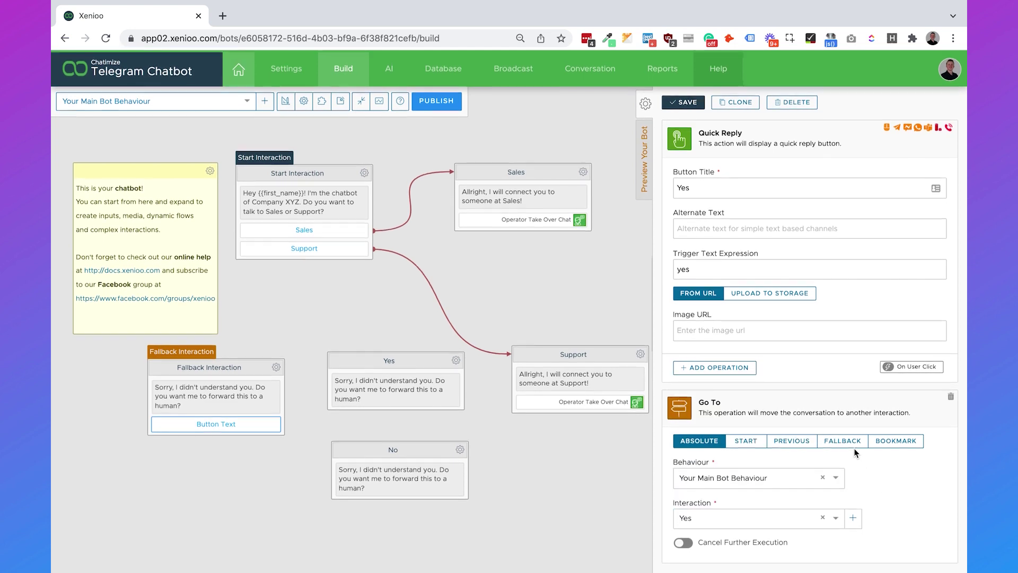
{"action": "left_click", "coordinate": [686, 100]}
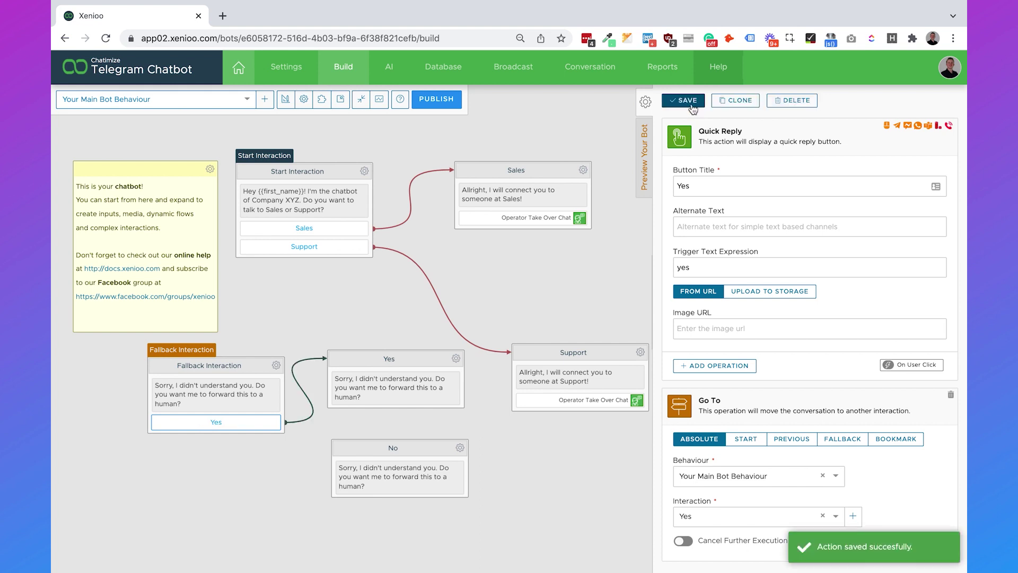
Step: Clone it into a No button triggered by 'no' that goes to the No interaction
{"action": "left_click", "coordinate": [731, 101]}
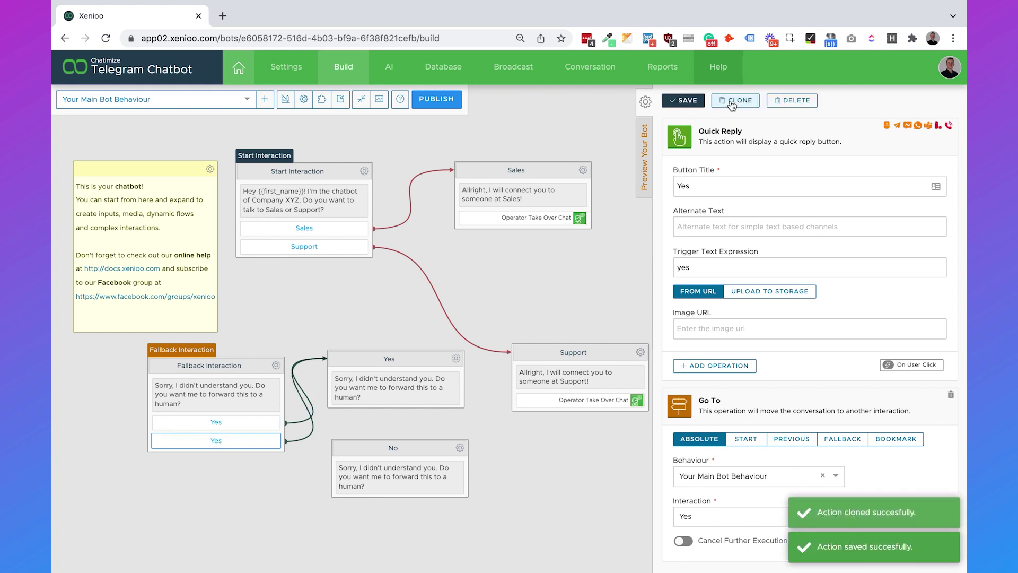
{"action": "double_click", "coordinate": [684, 186]}
{"action": "type", "text": "No"}
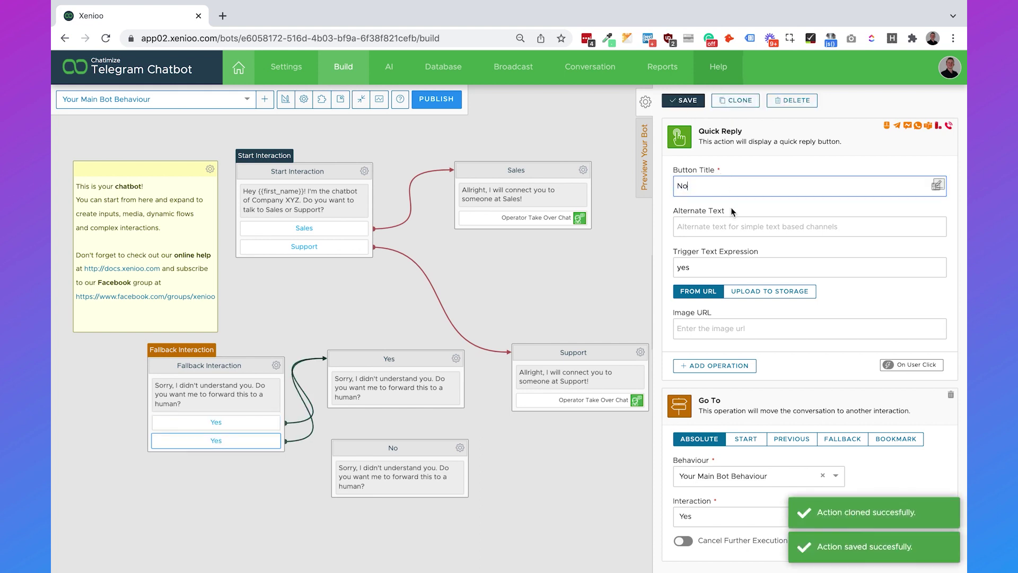
{"action": "left_click", "coordinate": [715, 268]}
{"action": "double_click", "coordinate": [715, 268]}
{"action": "type", "text": "no"}
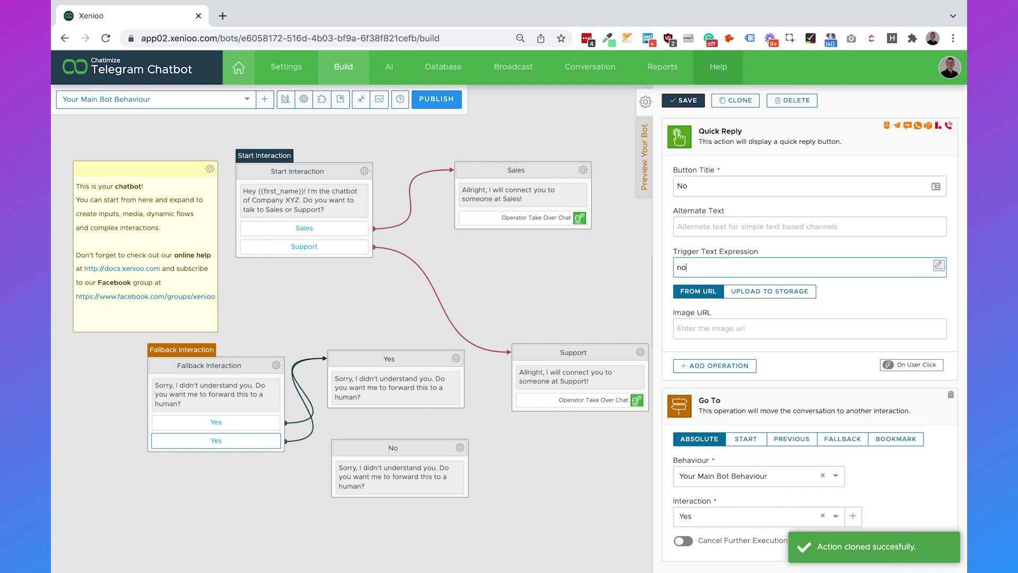
{"action": "left_click", "coordinate": [720, 510]}
{"action": "left_click", "coordinate": [711, 404]}
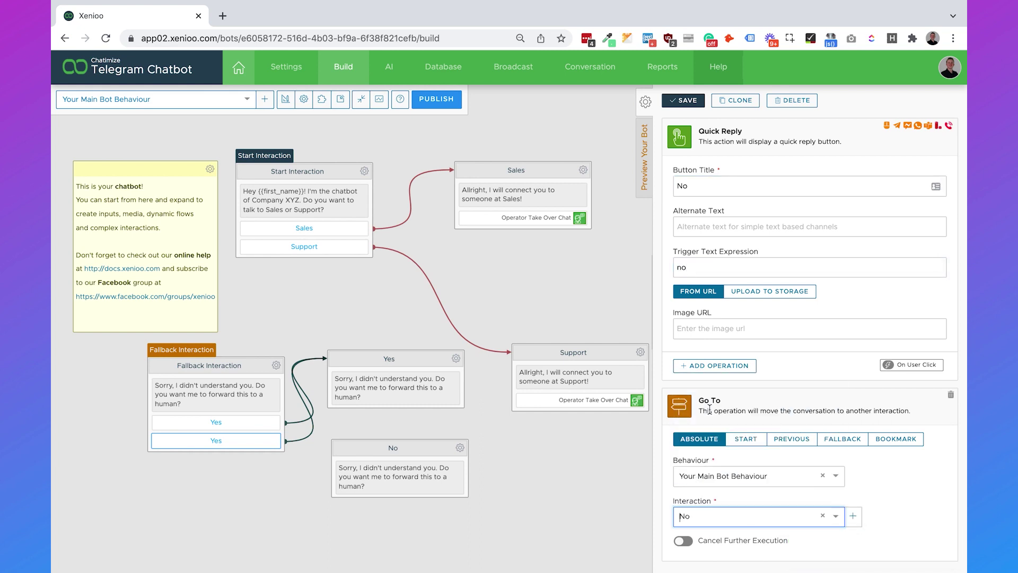
{"action": "left_click", "coordinate": [688, 104]}
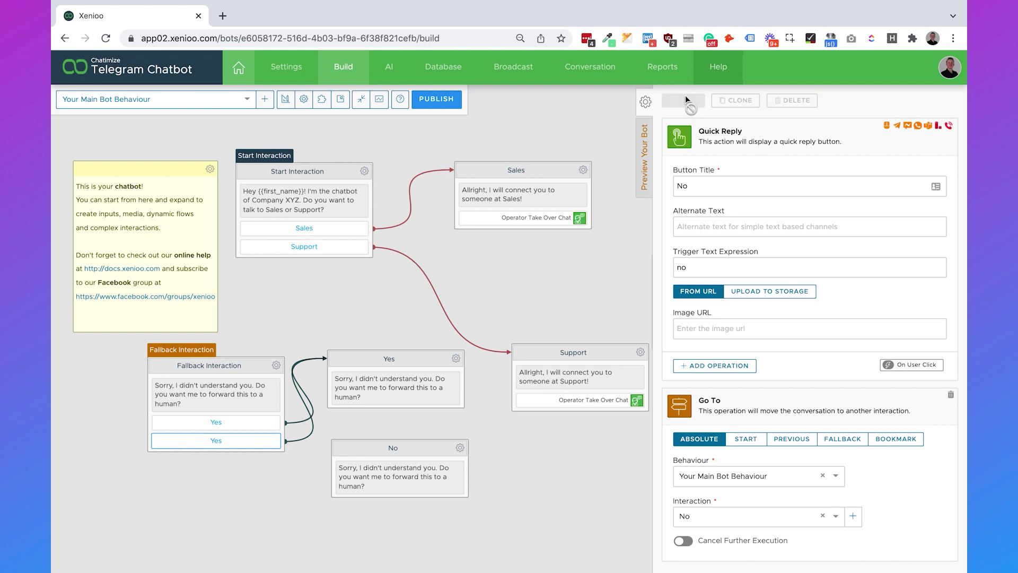
{"action": "left_click", "coordinate": [555, 272]}
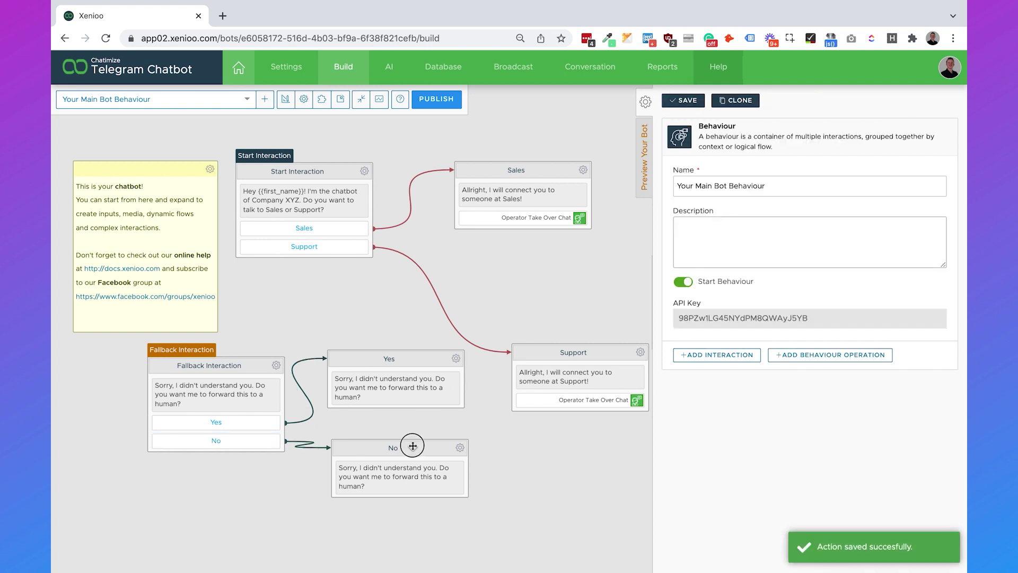
Step: Change the Yes reply to 'Okay, I am sending you to one of my human friends :)' and save
{"action": "left_click_drag", "start_coordinate": [409, 445], "coordinate": [408, 471]}
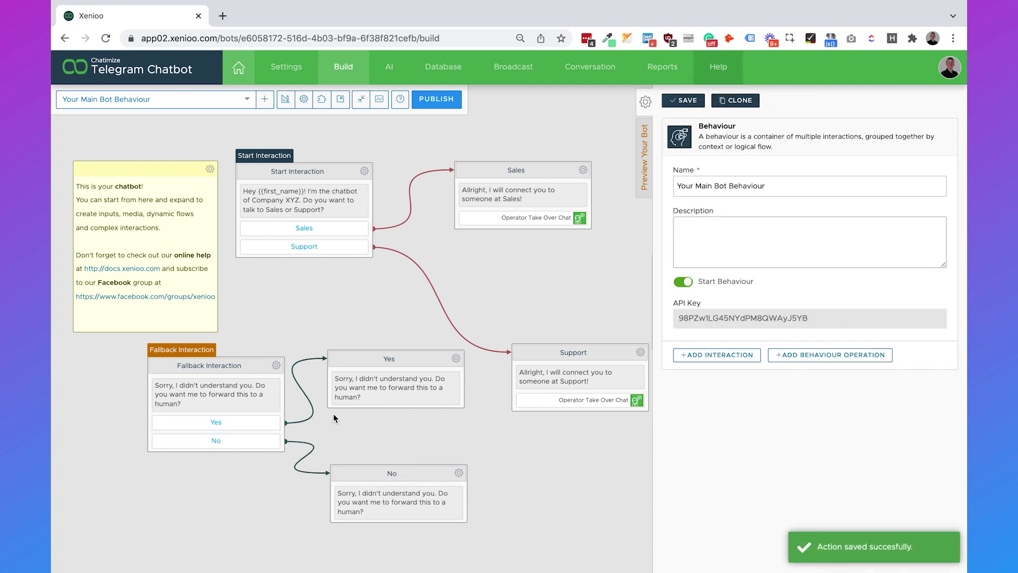
{"action": "left_click", "coordinate": [364, 385]}
{"action": "left_click", "coordinate": [765, 216]}
{"action": "key", "text": "super+a"}
{"action": "key", "text": "BackSpace"}
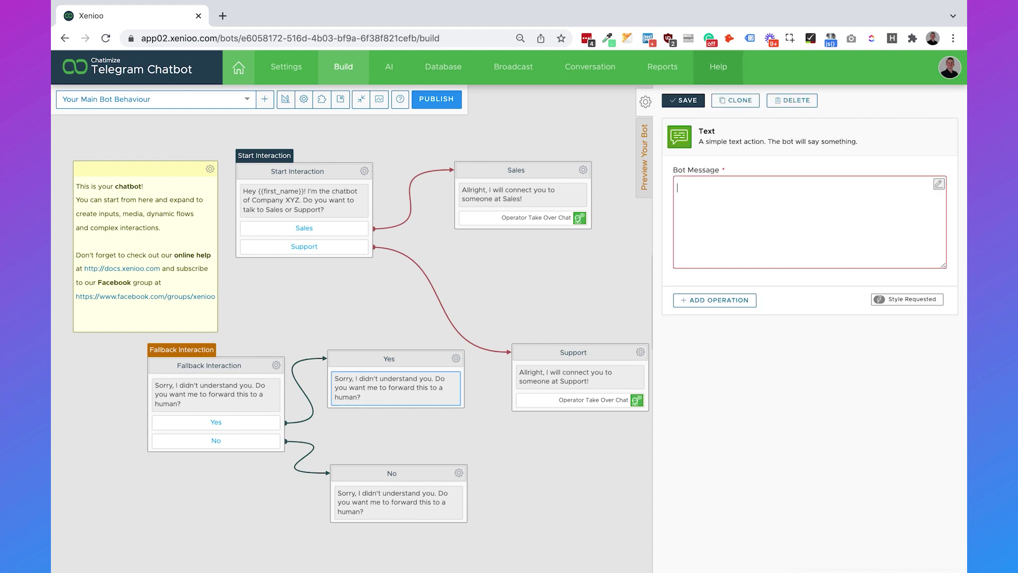
{"action": "type", "text": "Okay, I am sending you to one of my human fr"}
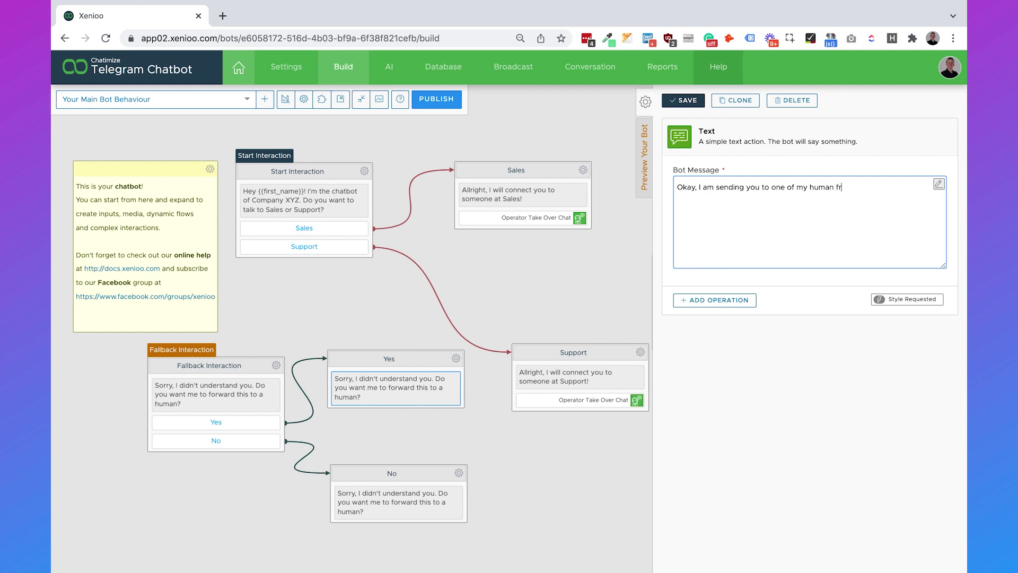
{"action": "type", "text": "iends :)"}
{"action": "left_click", "coordinate": [700, 103]}
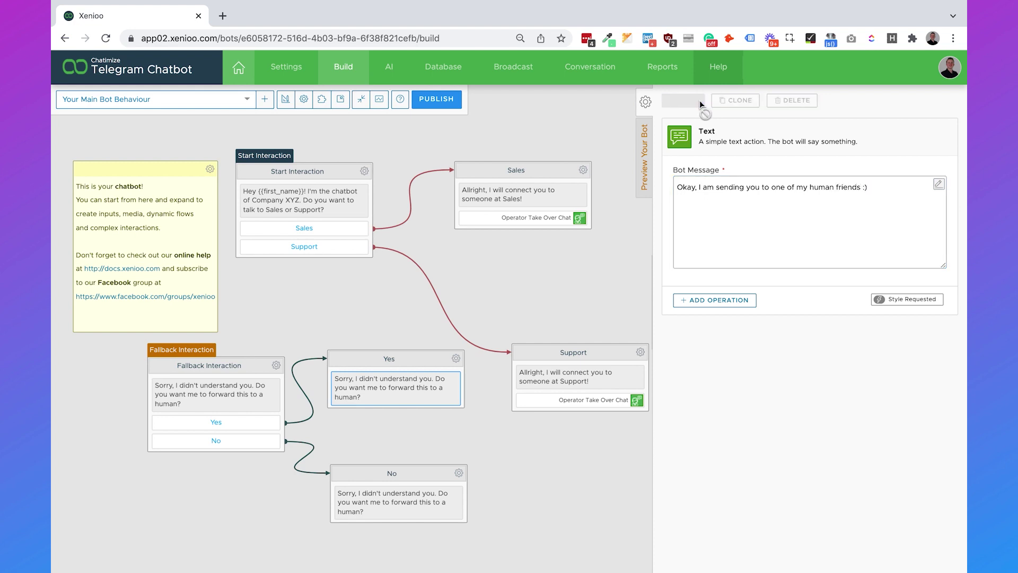
Step: Clone the Sales node's Operator Take Over Chat action into the Yes interaction
{"action": "left_click", "coordinate": [558, 222]}
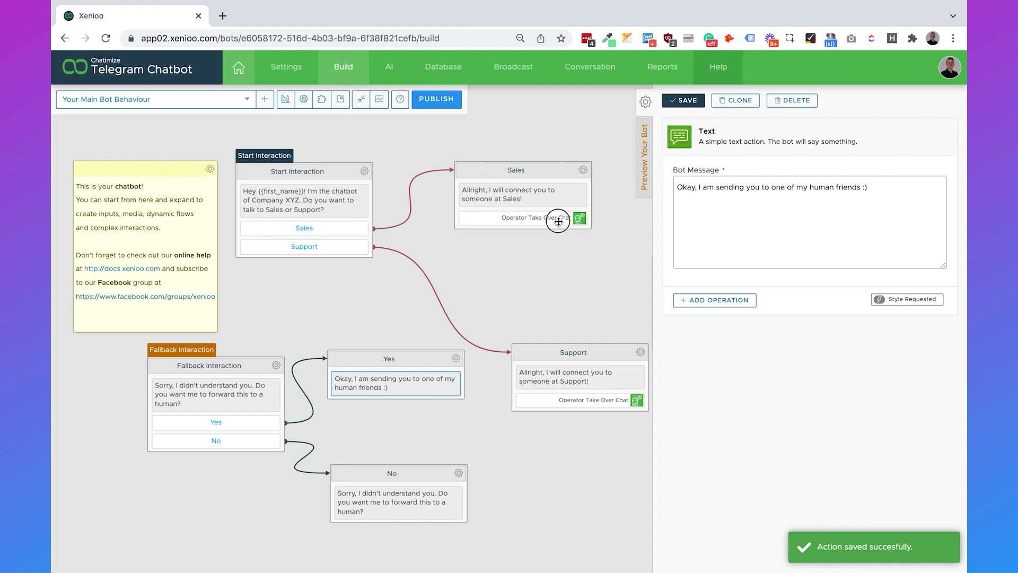
{"action": "left_click", "coordinate": [745, 104]}
{"action": "left_click", "coordinate": [539, 235]}
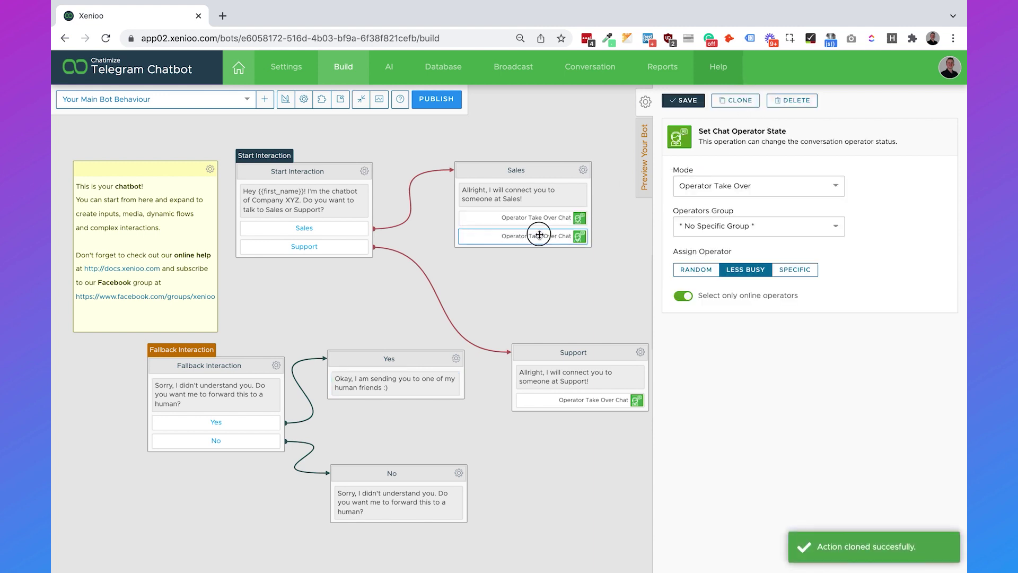
{"action": "mouse_move", "coordinate": [540, 235]}
{"action": "left_mouse_down"}
{"action": "mouse_move", "coordinate": [440, 326]}
{"action": "mouse_move", "coordinate": [455, 382]}
{"action": "mouse_move", "coordinate": [414, 404]}
{"action": "left_mouse_up"}
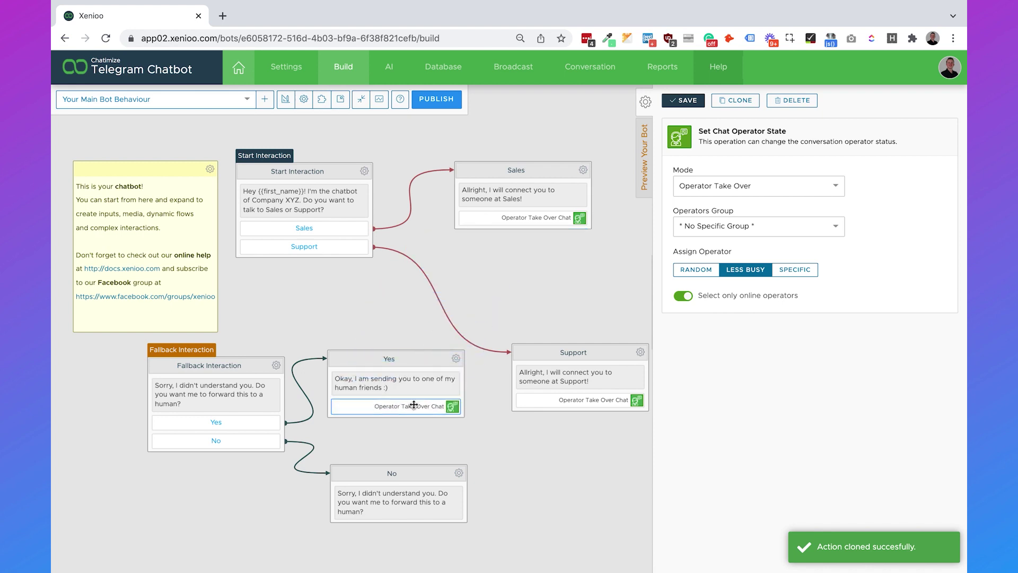
{"action": "left_click", "coordinate": [481, 446]}
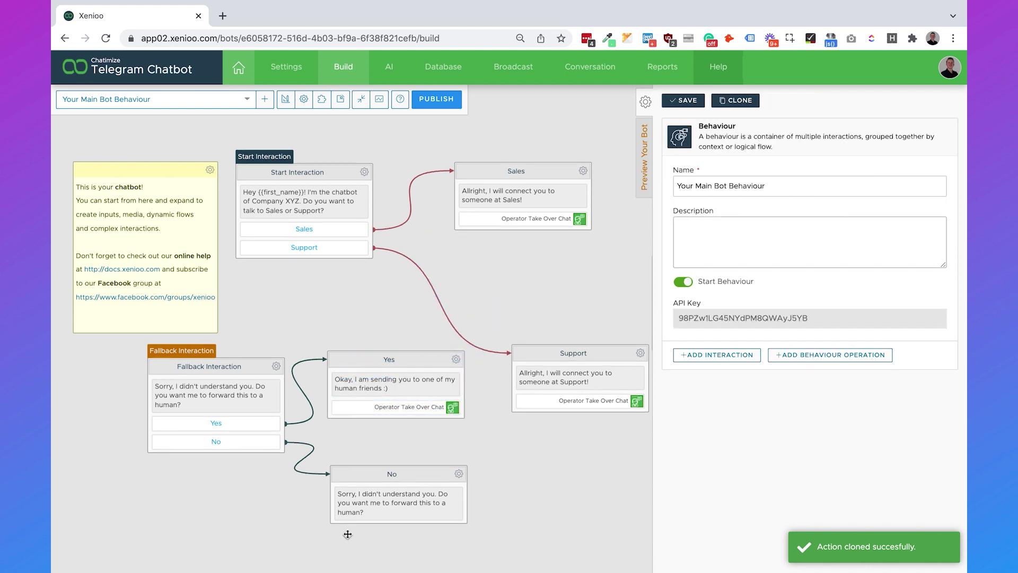
Step: Change the No interaction's reply to 'No worries :)' and save it
{"action": "left_click", "coordinate": [386, 512]}
{"action": "triple_click", "coordinate": [760, 226]}
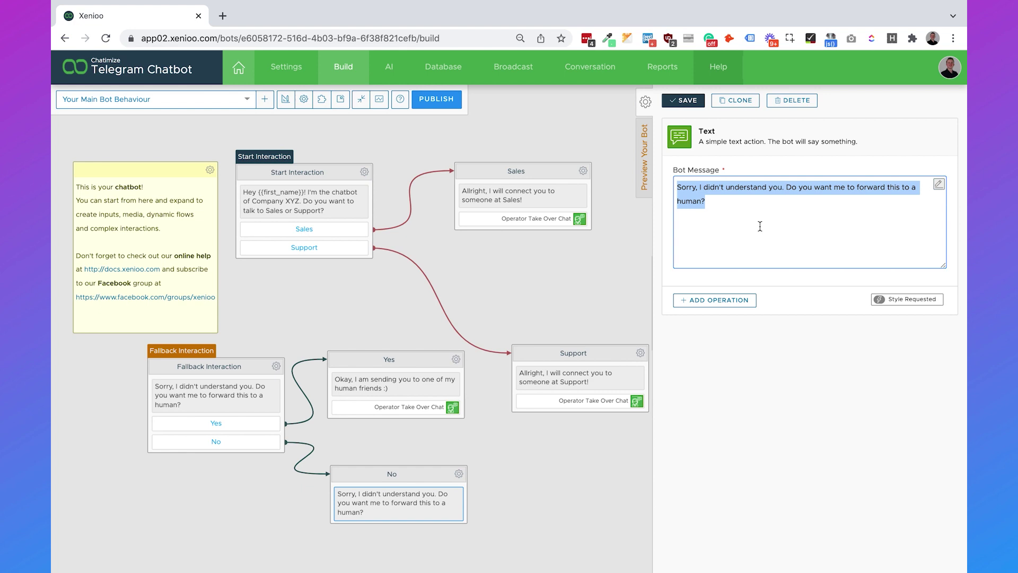
{"action": "type", "text": "No worries :)"}
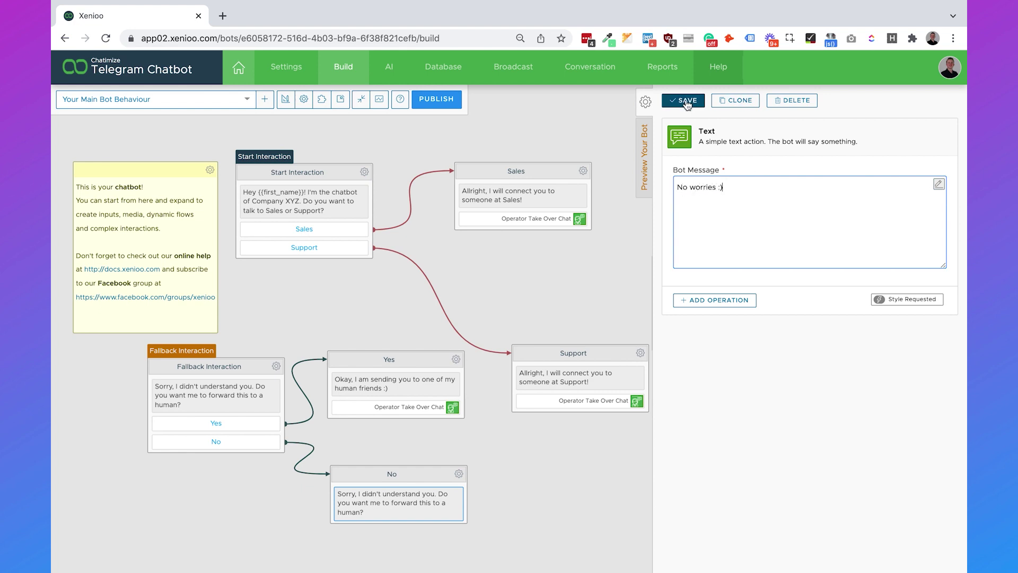
{"action": "left_click", "coordinate": [685, 100]}
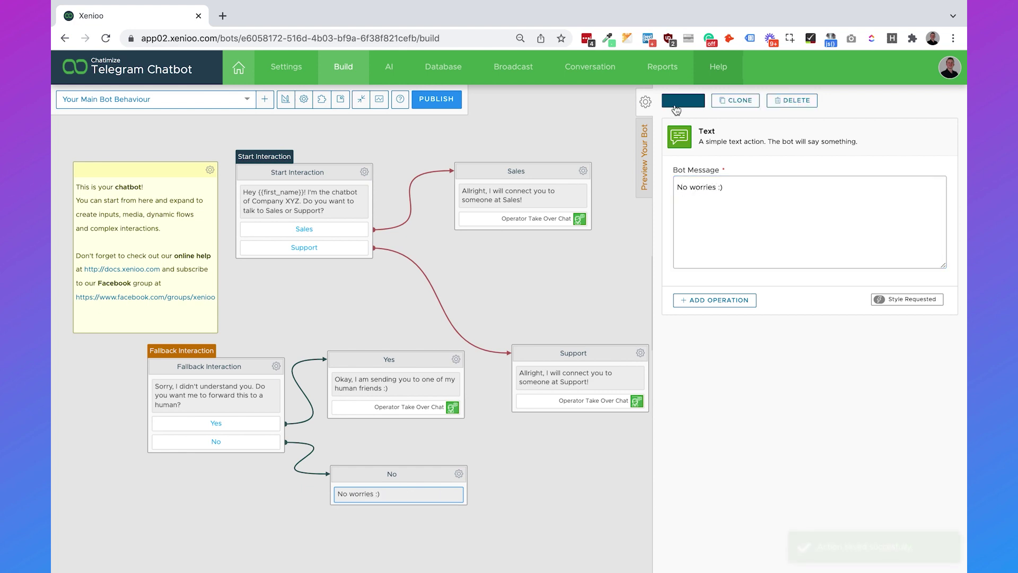
{"action": "left_click", "coordinate": [329, 318]}
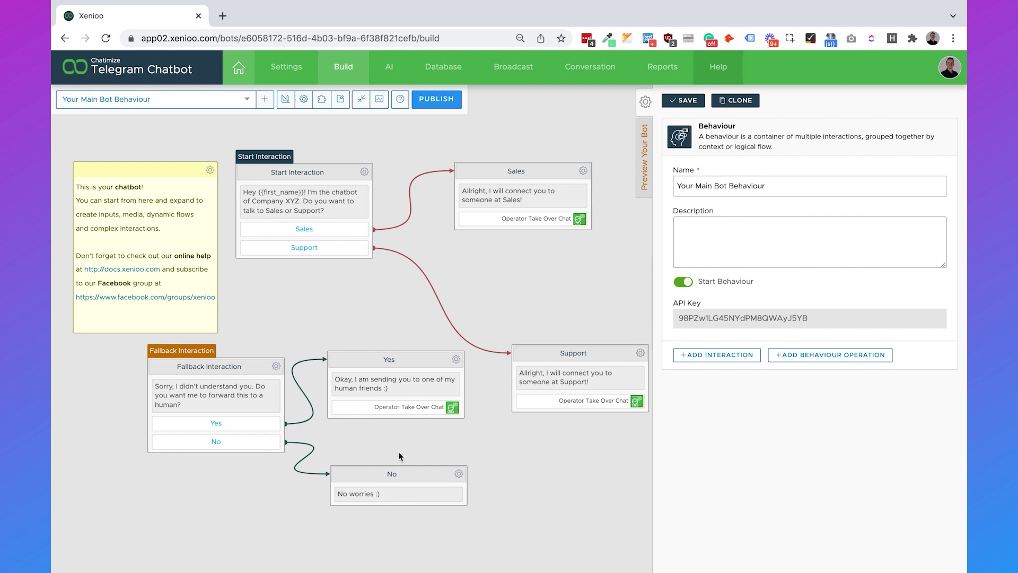
Step: Switch to the Opening times behaviour and delete its Fallback Interaction's default text message
{"action": "left_click", "coordinate": [179, 104]}
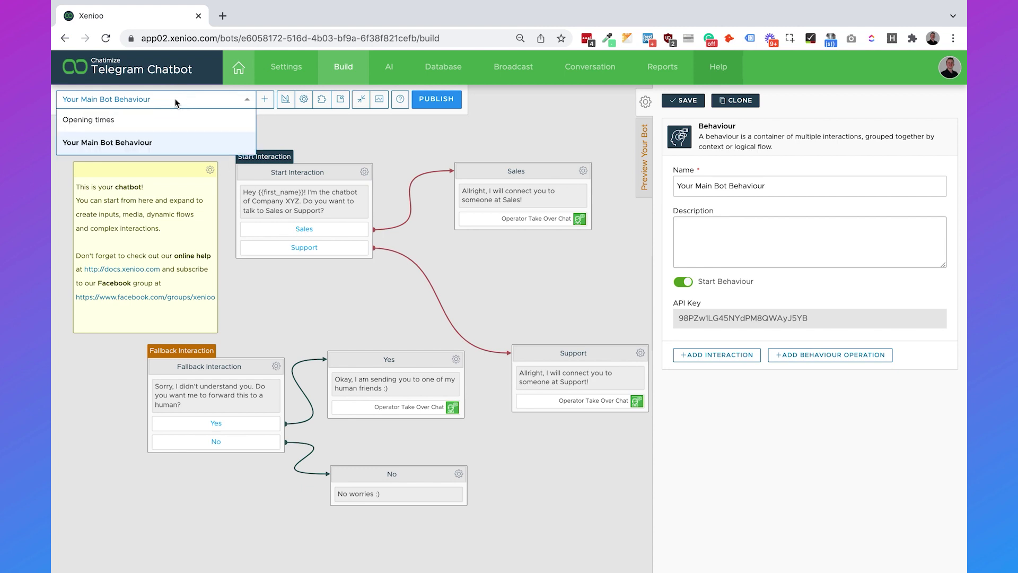
{"action": "left_click", "coordinate": [169, 121]}
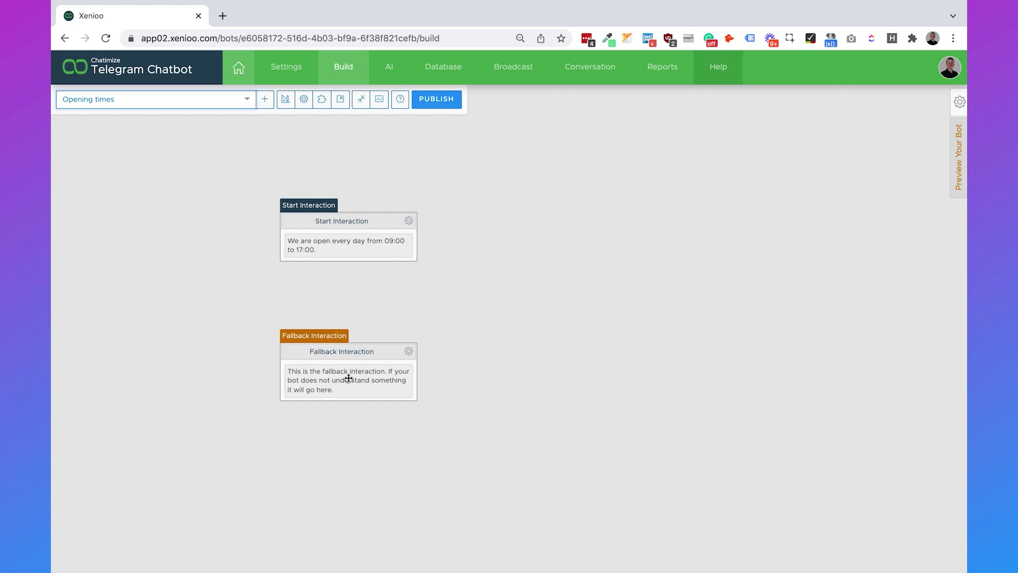
{"action": "left_click", "coordinate": [349, 378]}
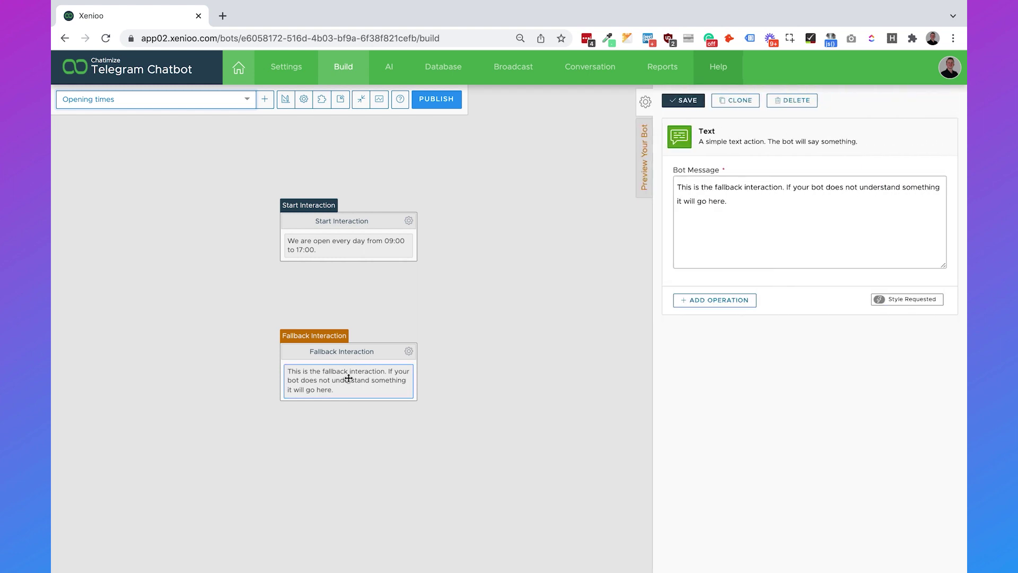
{"action": "left_click", "coordinate": [787, 109]}
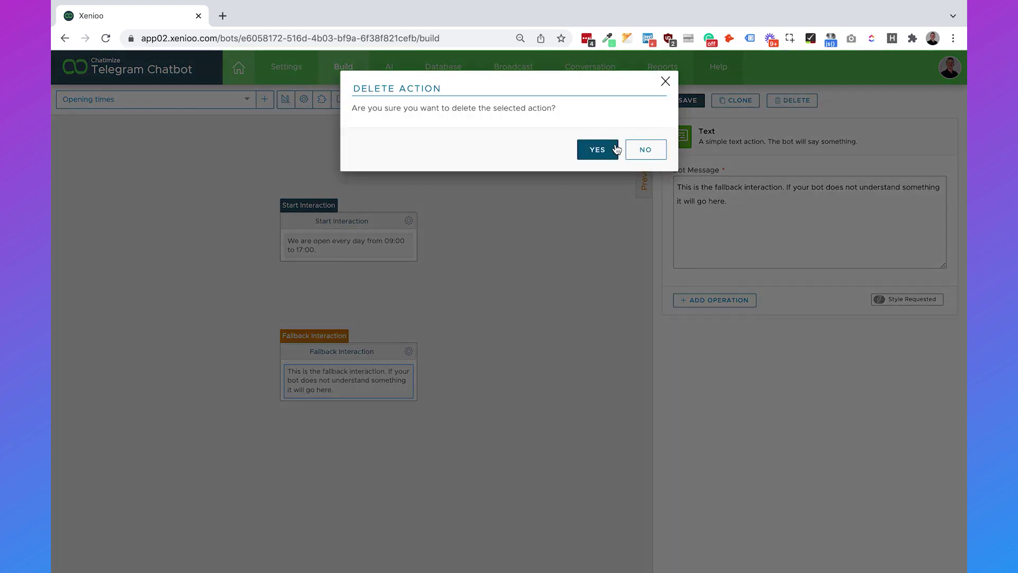
{"action": "left_click", "coordinate": [610, 148]}
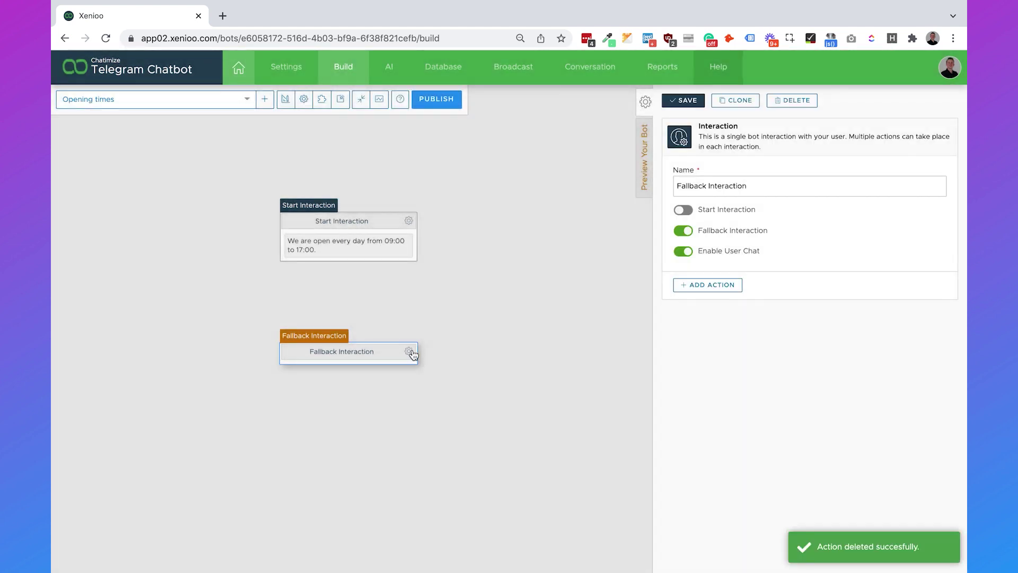
Step: Add an Include Behaviour Interaction to this fallback pulling in Your Main Bot Behaviour's Fallback Interaction, and save
{"action": "left_click", "coordinate": [409, 351]}
{"action": "left_click", "coordinate": [439, 391]}
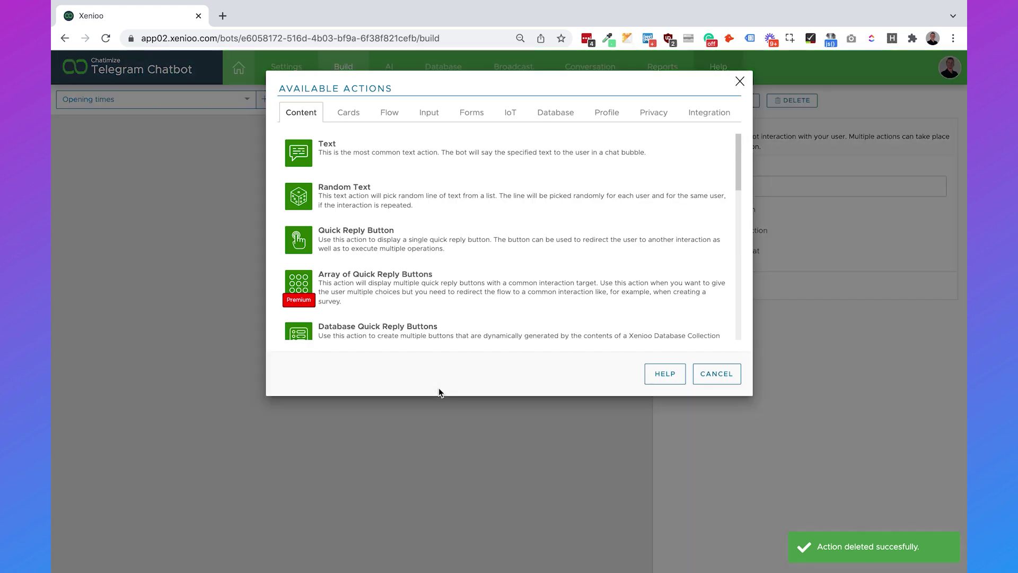
{"action": "left_click", "coordinate": [390, 111]}
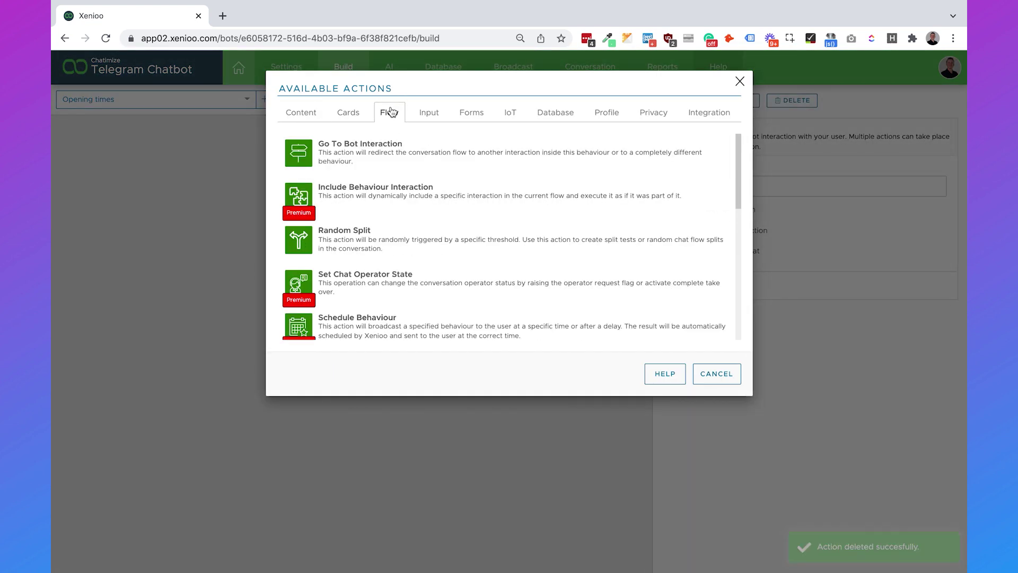
{"action": "left_click", "coordinate": [431, 206]}
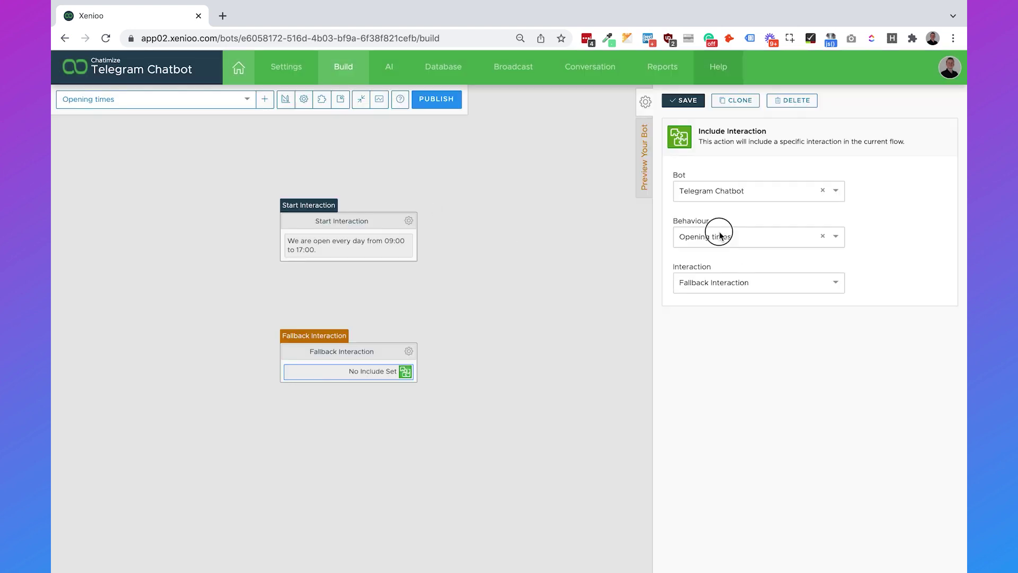
{"action": "left_click", "coordinate": [720, 235]}
{"action": "left_click", "coordinate": [728, 280]}
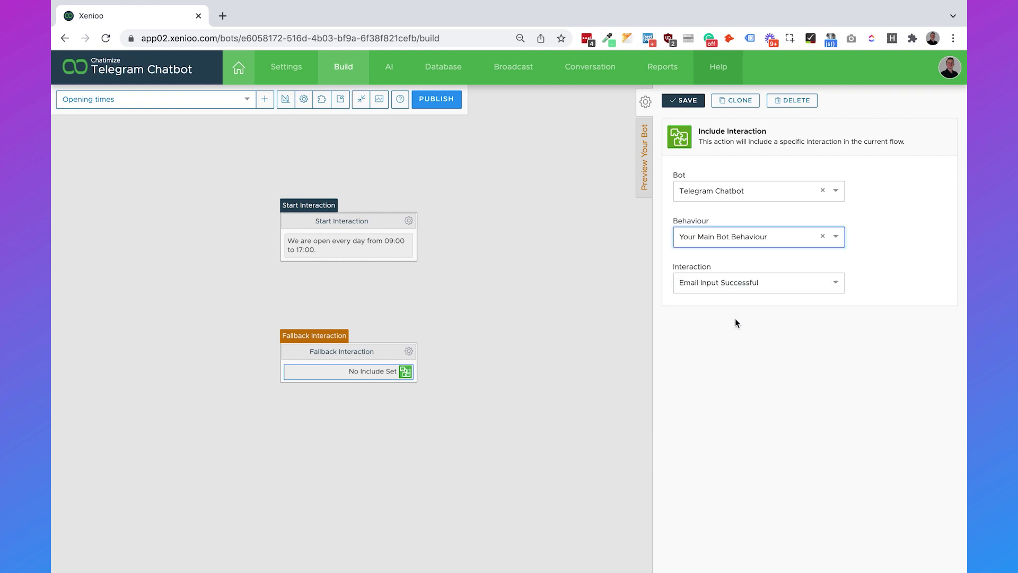
{"action": "left_click", "coordinate": [737, 287]}
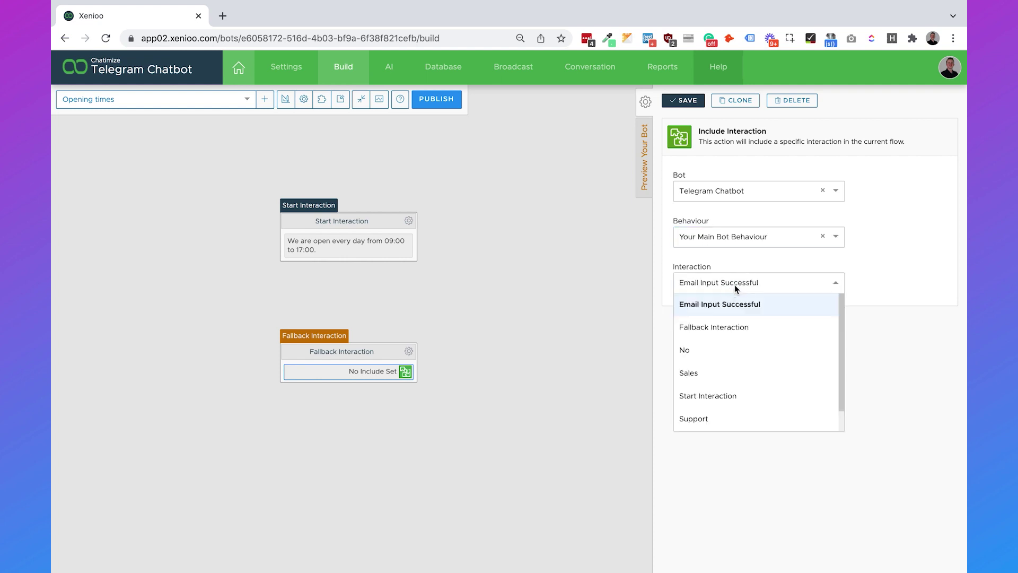
{"action": "left_click", "coordinate": [728, 331]}
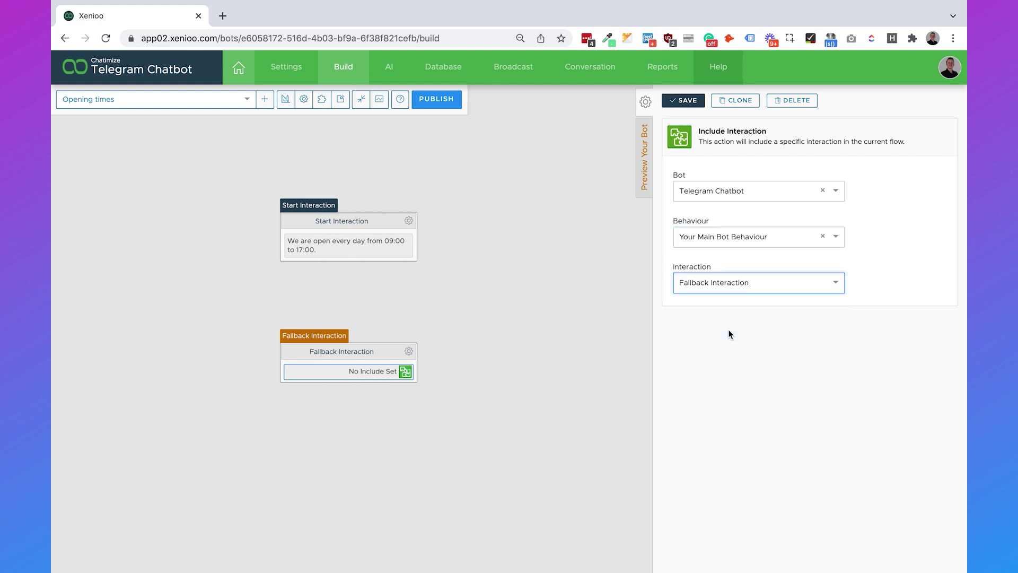
{"action": "left_click", "coordinate": [687, 101]}
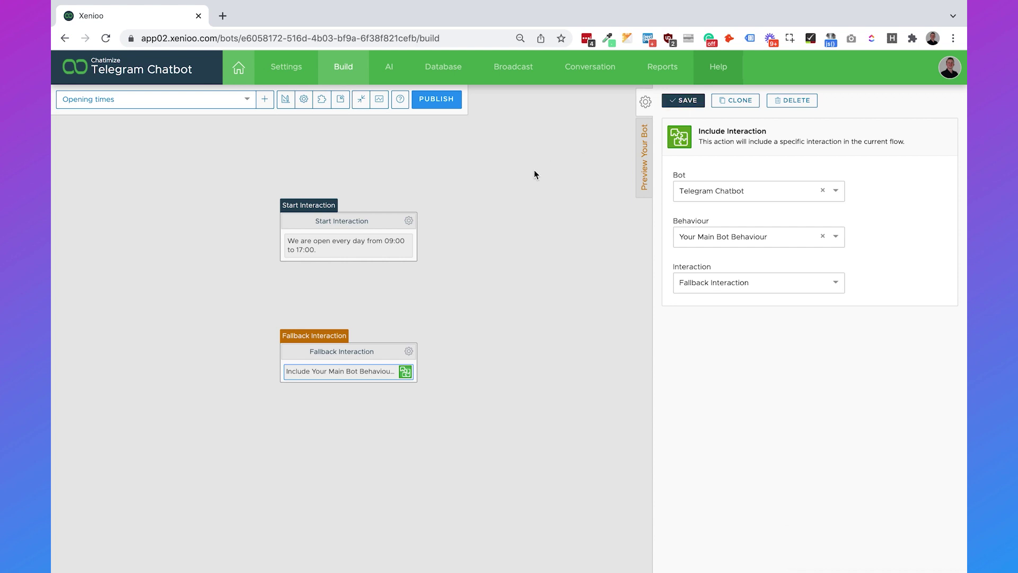
{"action": "left_click", "coordinate": [193, 103]}
Step: Return to Your Main Bot Behaviour and open the Telegram channel's publish settings
{"action": "left_click", "coordinate": [187, 140]}
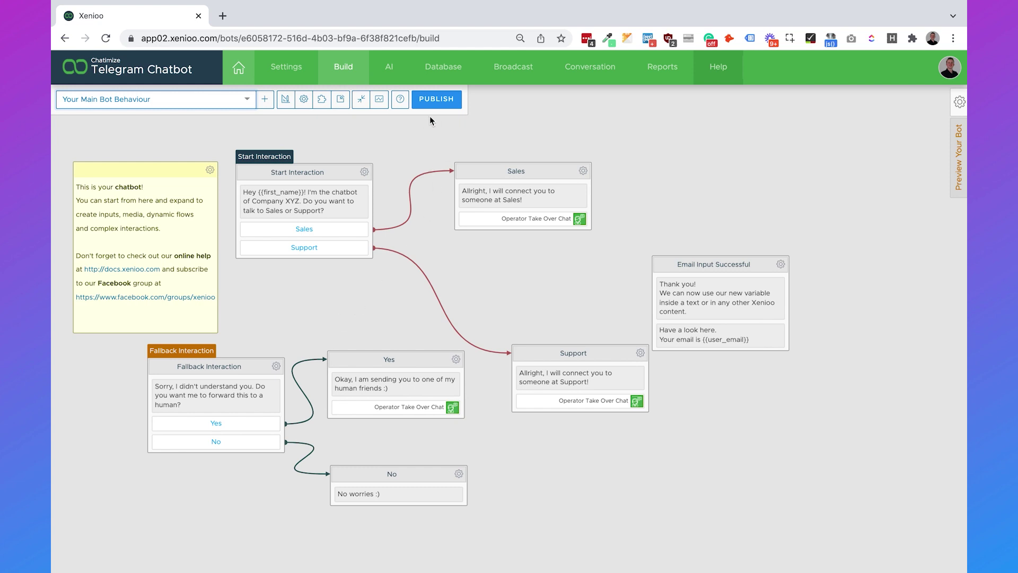
{"action": "left_click", "coordinate": [438, 100]}
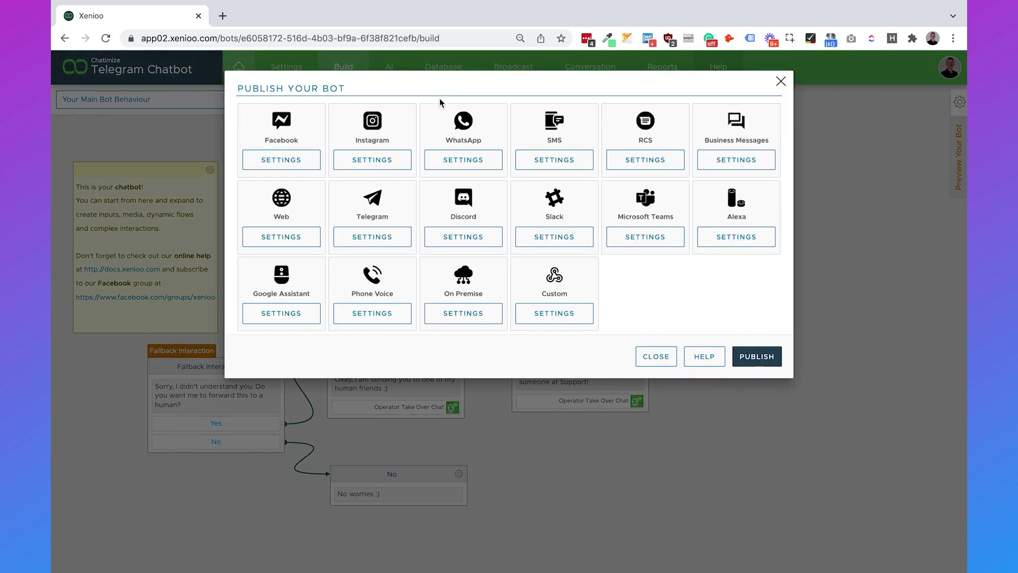
{"action": "left_click", "coordinate": [390, 242]}
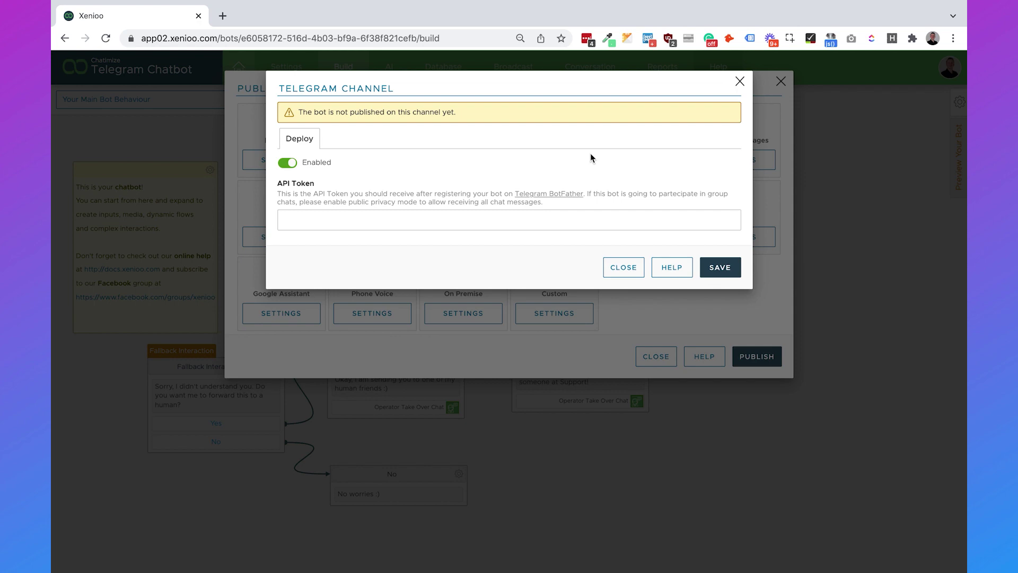
Step: Find BotFather in Telegram and start a conversation with it
{"action": "key", "text": "super+Tab"}
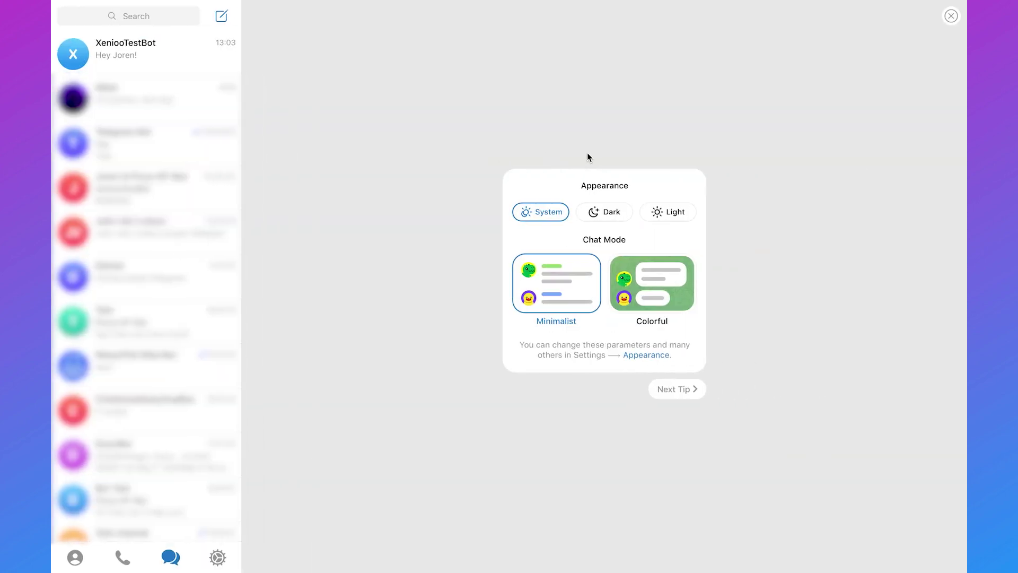
{"action": "left_click", "coordinate": [149, 18]}
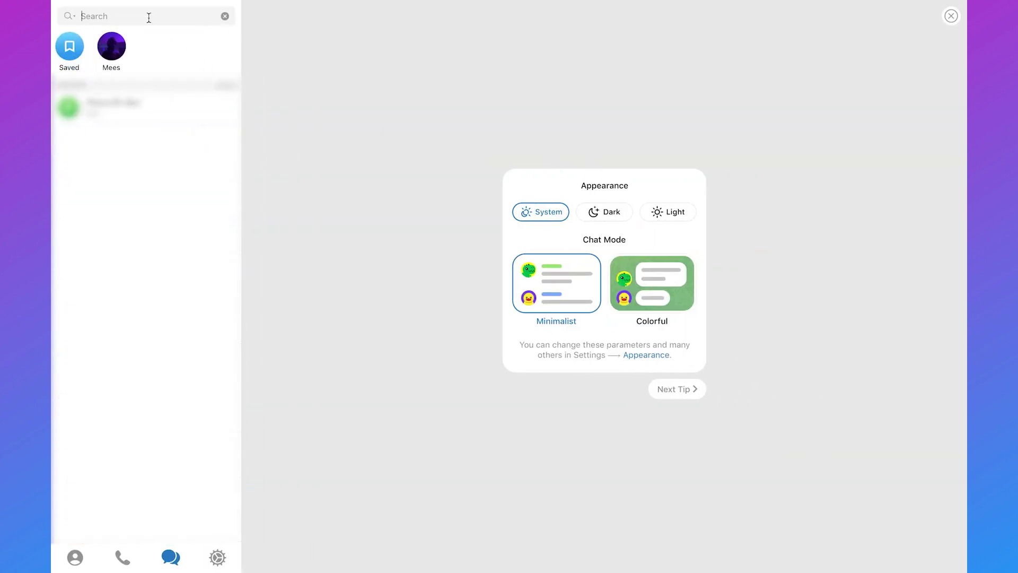
{"action": "type", "text": "botfather"}
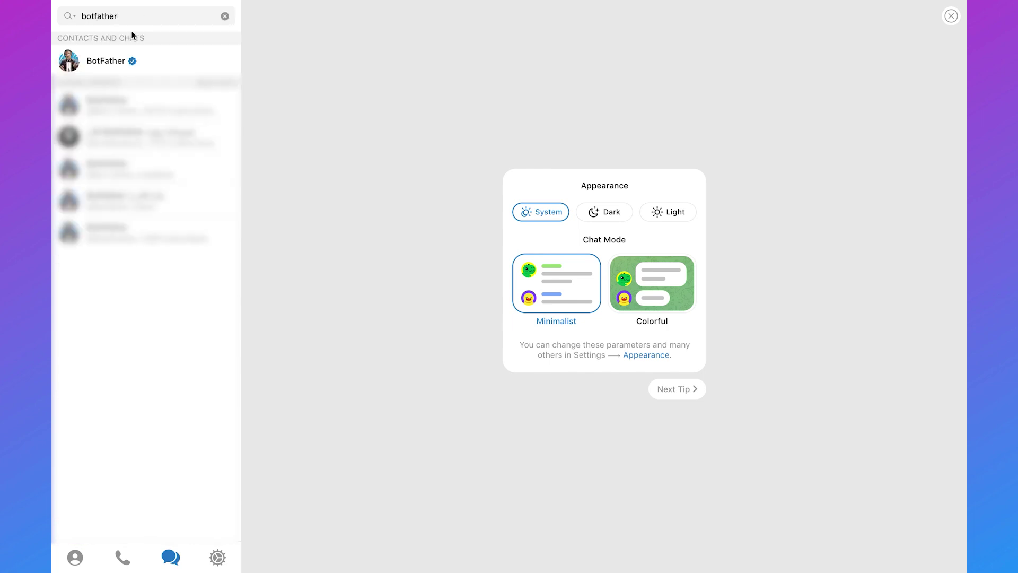
{"action": "left_click", "coordinate": [114, 60]}
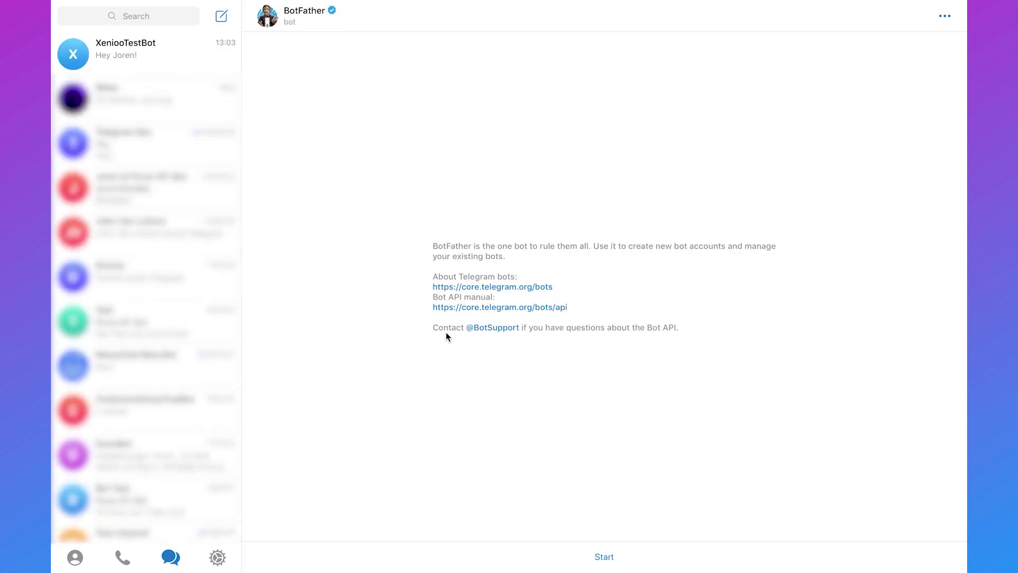
{"action": "left_click", "coordinate": [607, 555]}
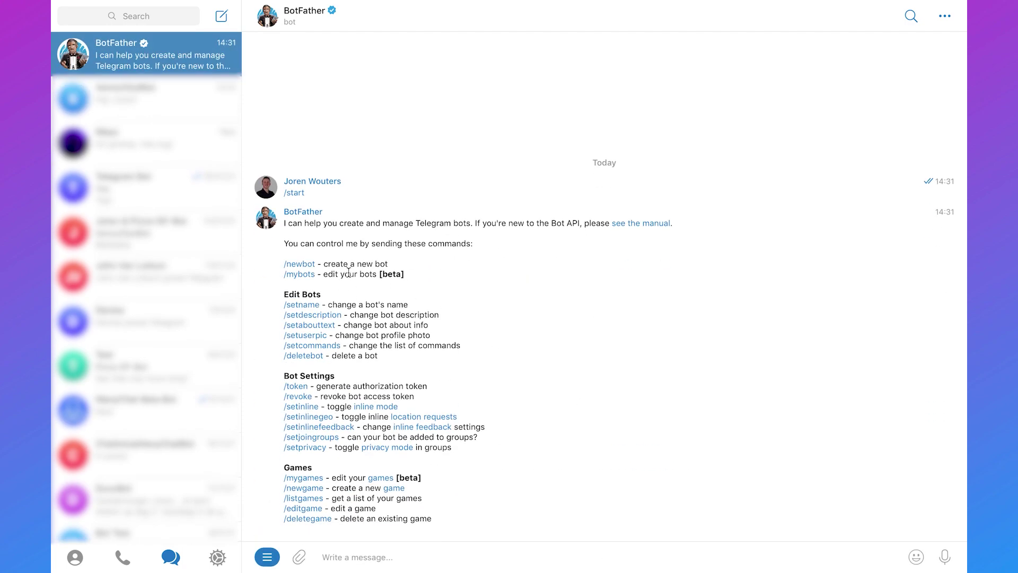
Step: Create a new bot named and usernamed Chatimize_Telegram_Bot, then copy its HTTP API token
{"action": "left_click", "coordinate": [309, 266]}
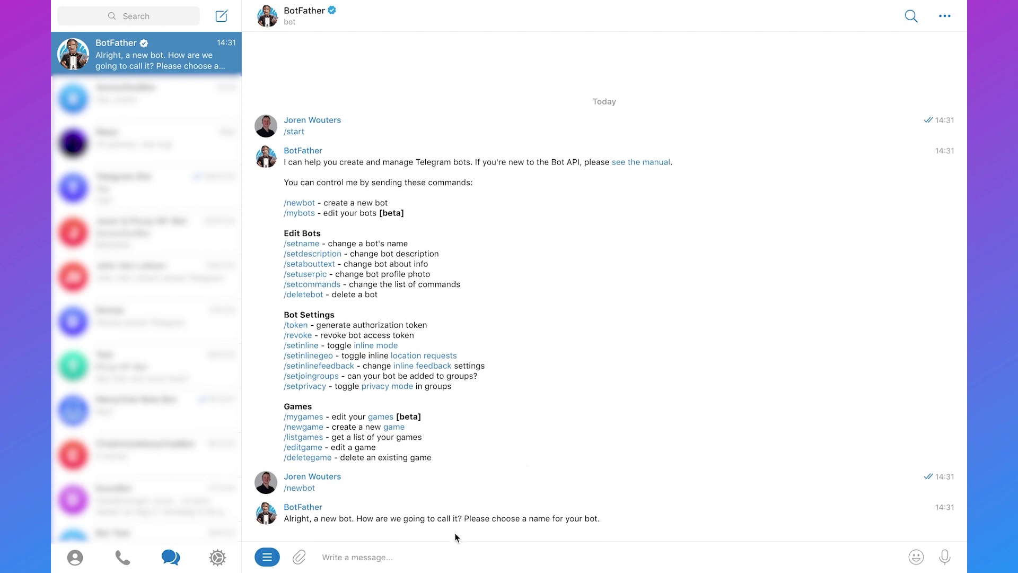
{"action": "left_click", "coordinate": [439, 558]}
{"action": "type", "text": "Chatimize_Telegram_Bot"}
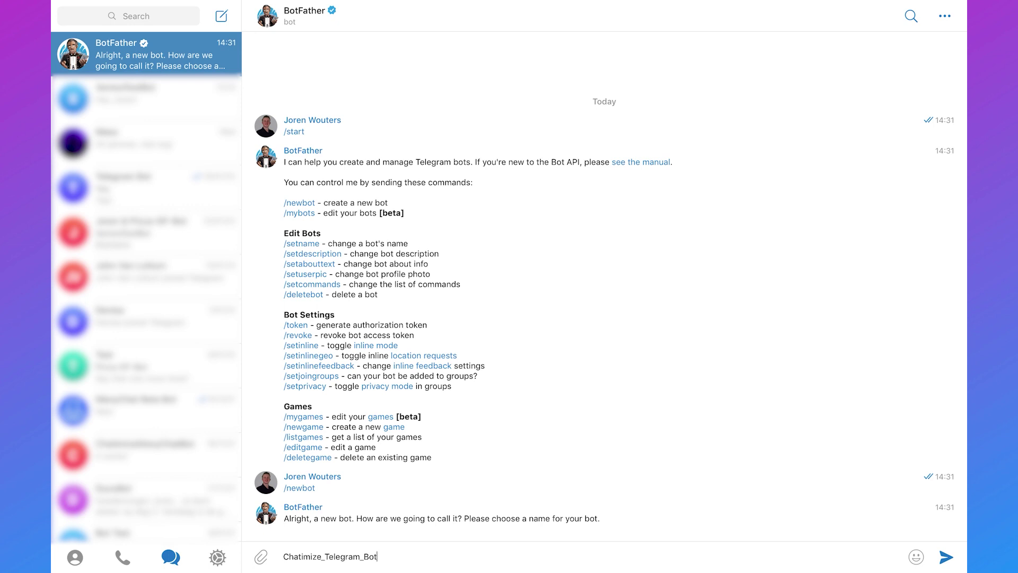
{"action": "key", "text": "Return"}
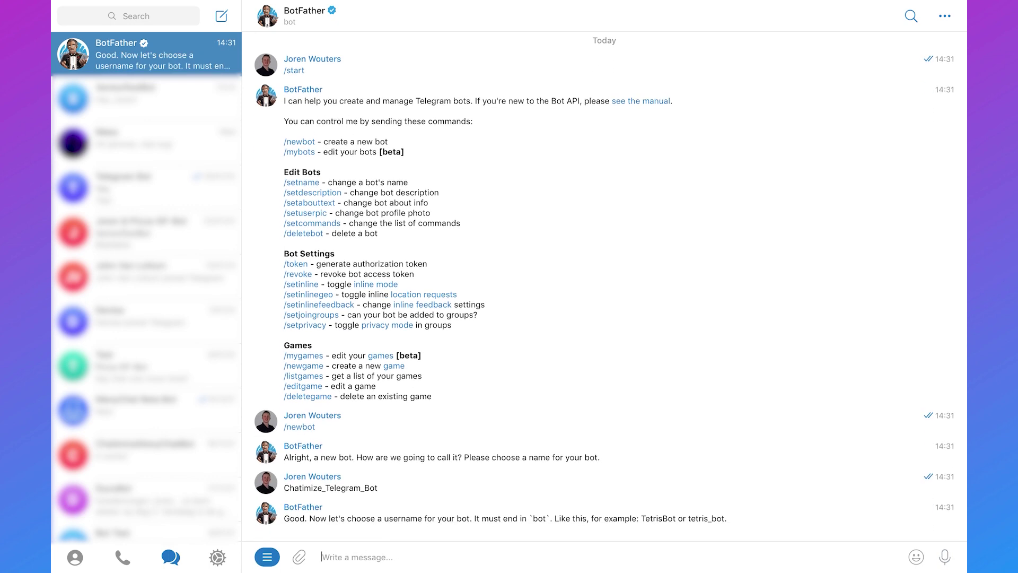
{"action": "type", "text": "Chatimize_TEleg"}
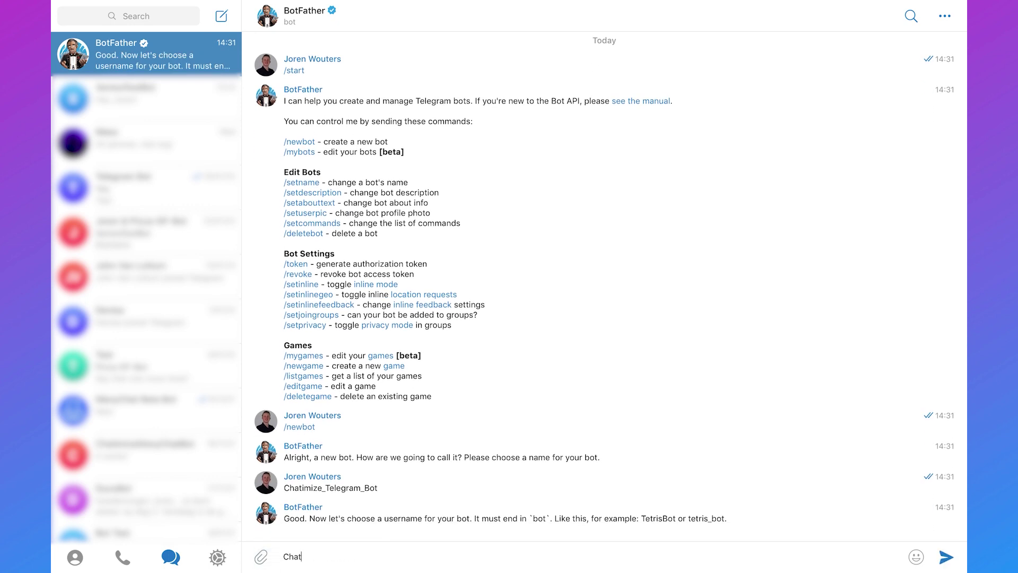
{"action": "key", "text": "BackSpace"}
{"action": "key", "text": "BackSpace"}
{"action": "key", "text": "BackSpace"}
{"action": "key", "text": "BackSpace"}
{"action": "type", "text": "elegram_Bot"}
{"action": "key", "text": "Return"}
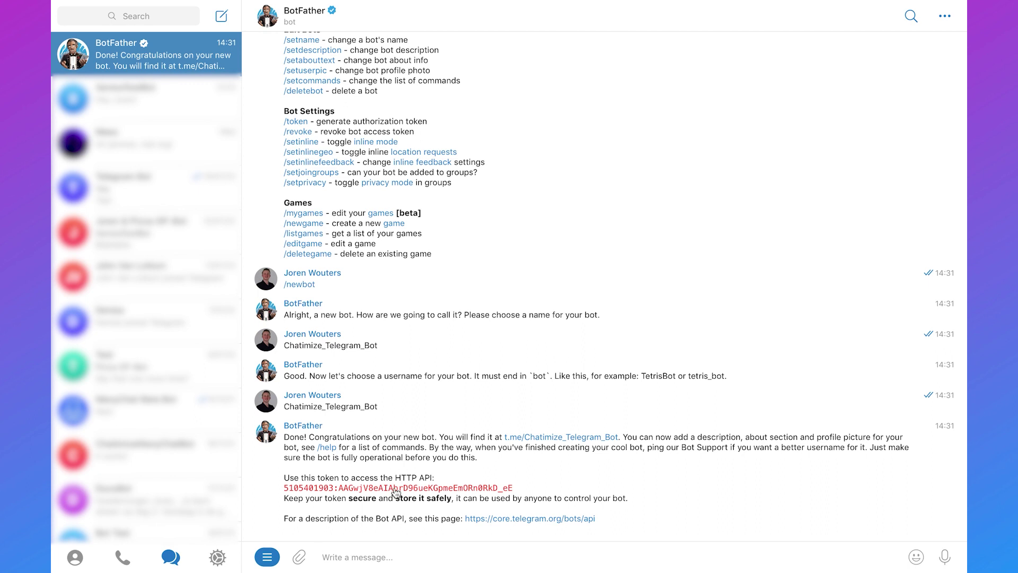
{"action": "left_click_drag", "start_coordinate": [532, 487], "coordinate": [285, 495]}
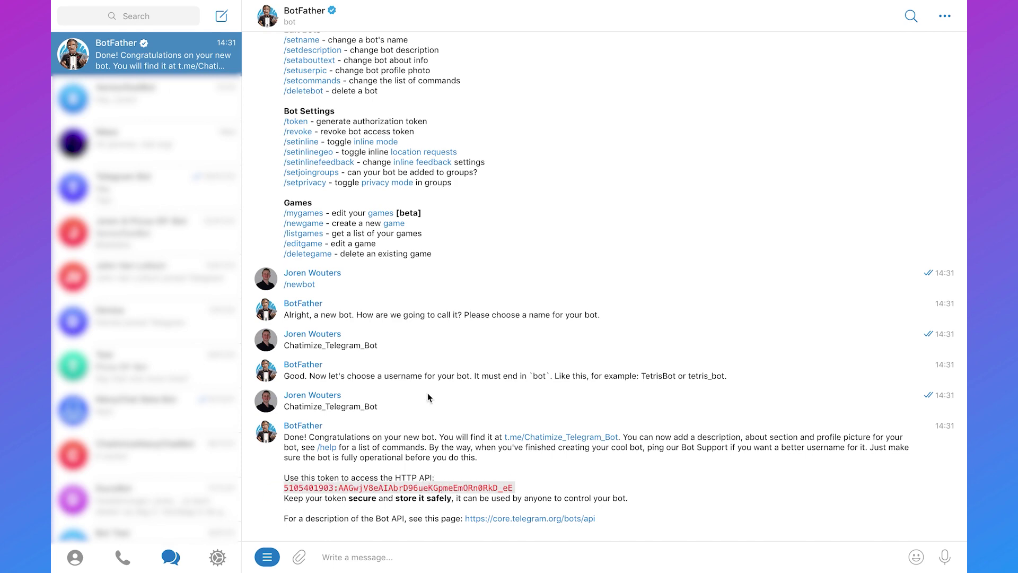
{"action": "key", "text": "ctrl+Left"}
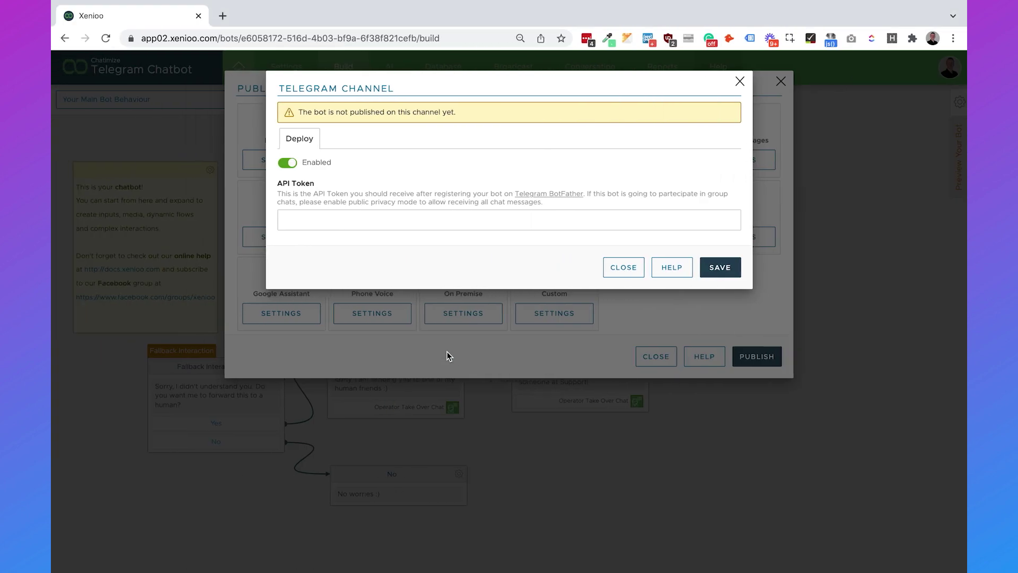
Step: Paste the bot token into the Telegram channel's API Token field, save, and publish the bot
{"action": "left_click", "coordinate": [404, 220]}
{"action": "key", "text": "super+v"}
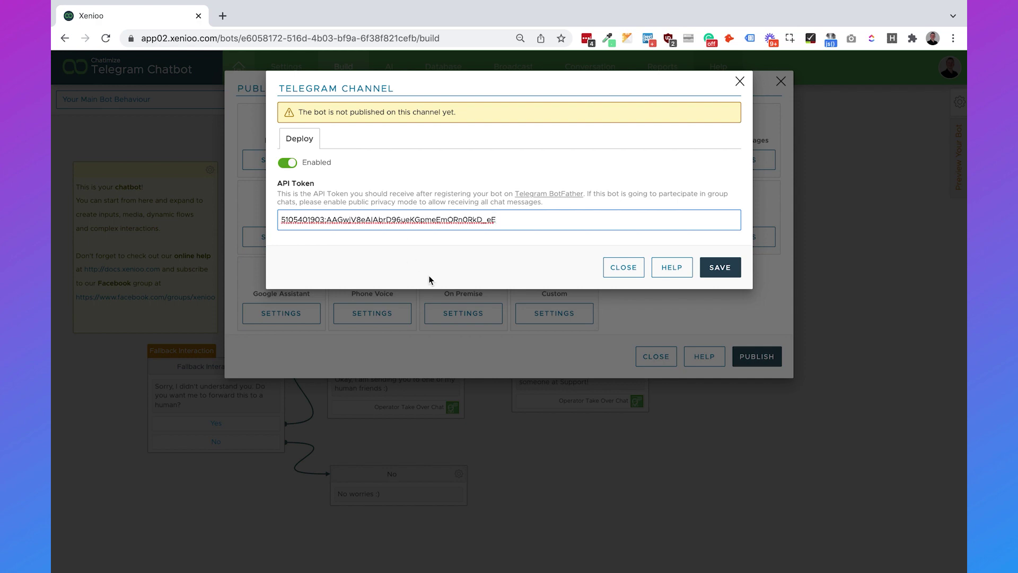
{"action": "left_click", "coordinate": [727, 265]}
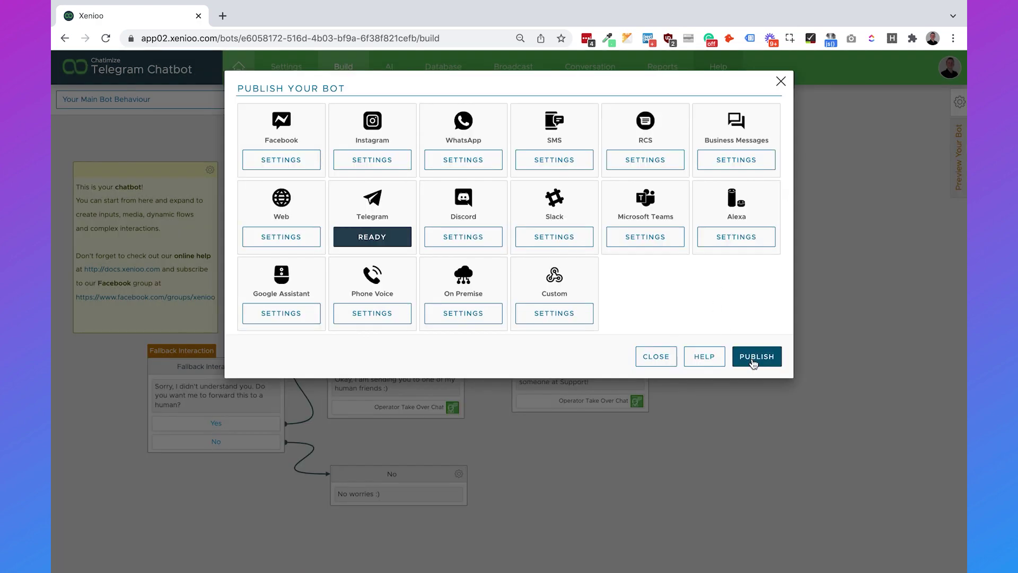
{"action": "left_click", "coordinate": [754, 361]}
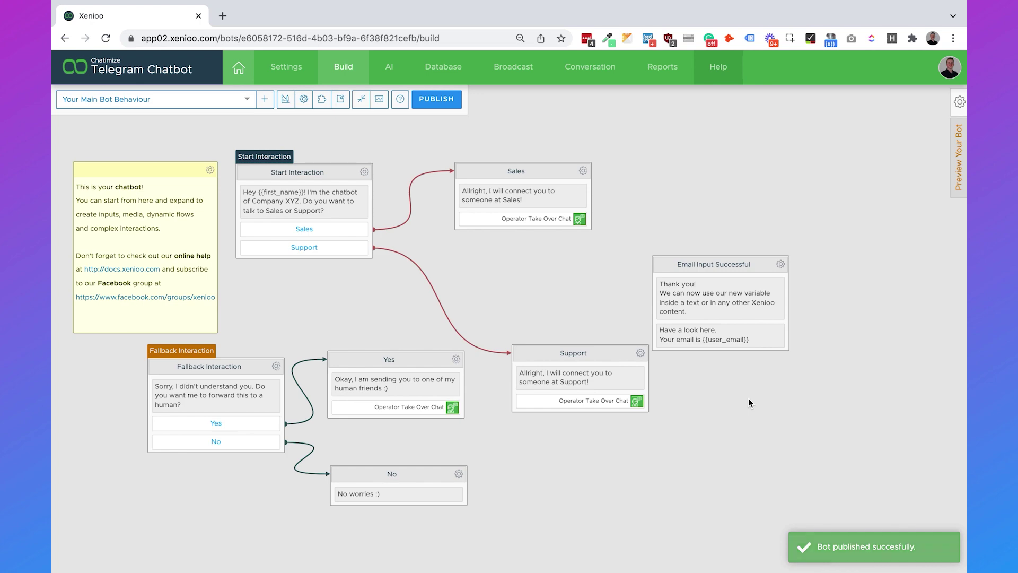
{"action": "key", "text": "ctrl+Right"}
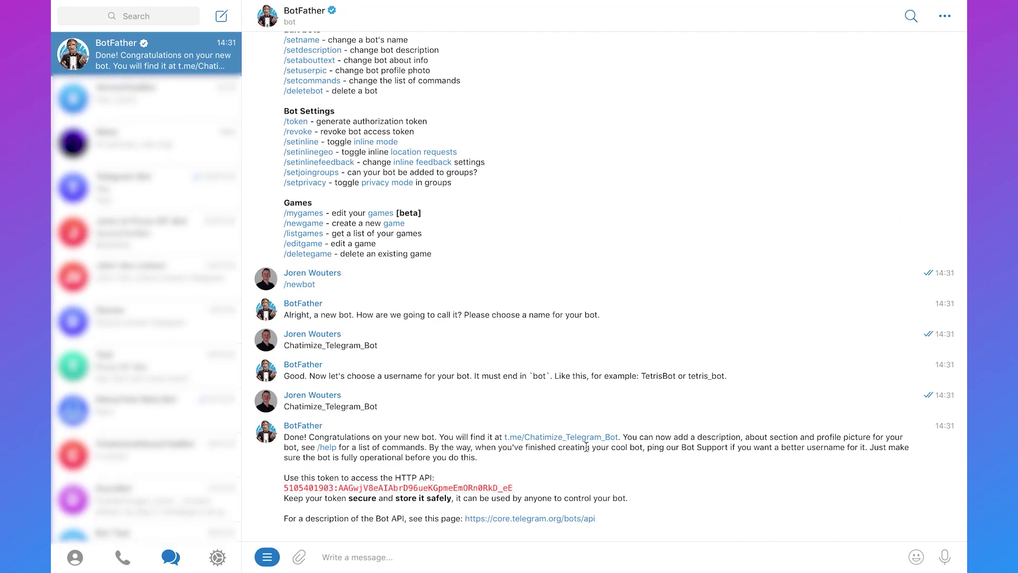
Step: Open the Chatimize_Telegram_Bot chat, start it, and choose the Sales option
{"action": "left_click", "coordinate": [579, 438]}
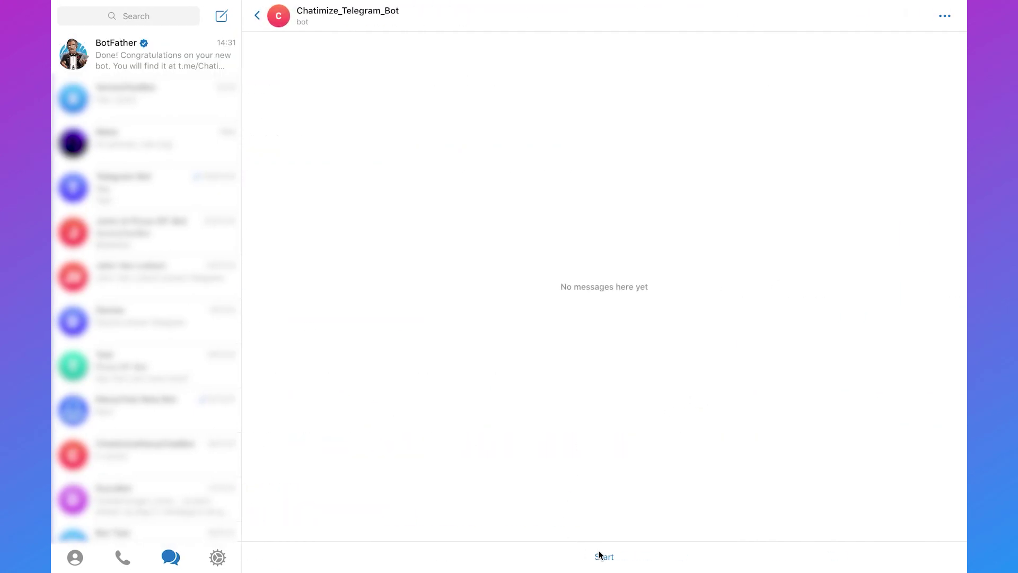
{"action": "left_click", "coordinate": [604, 557]}
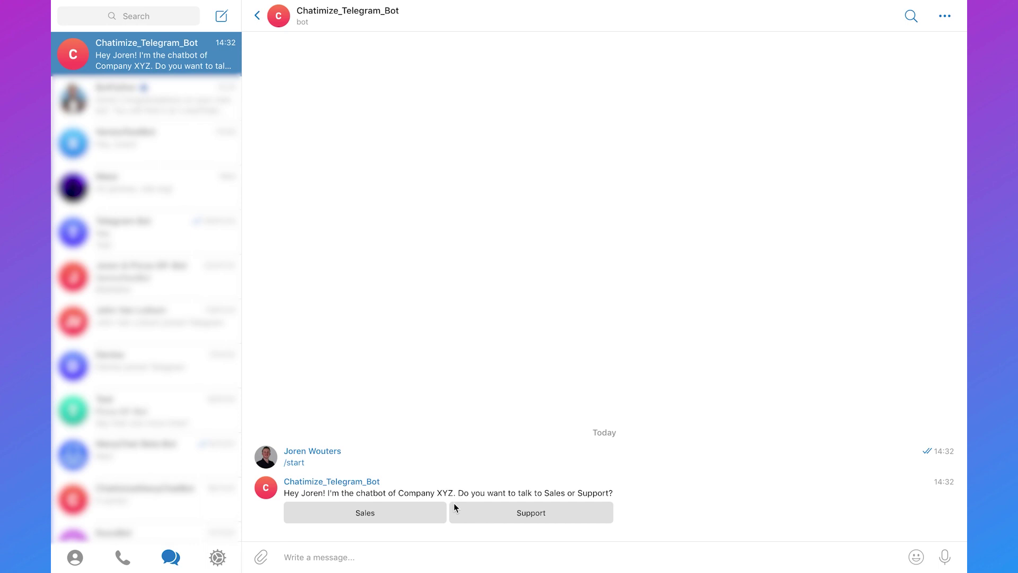
{"action": "left_click", "coordinate": [406, 514]}
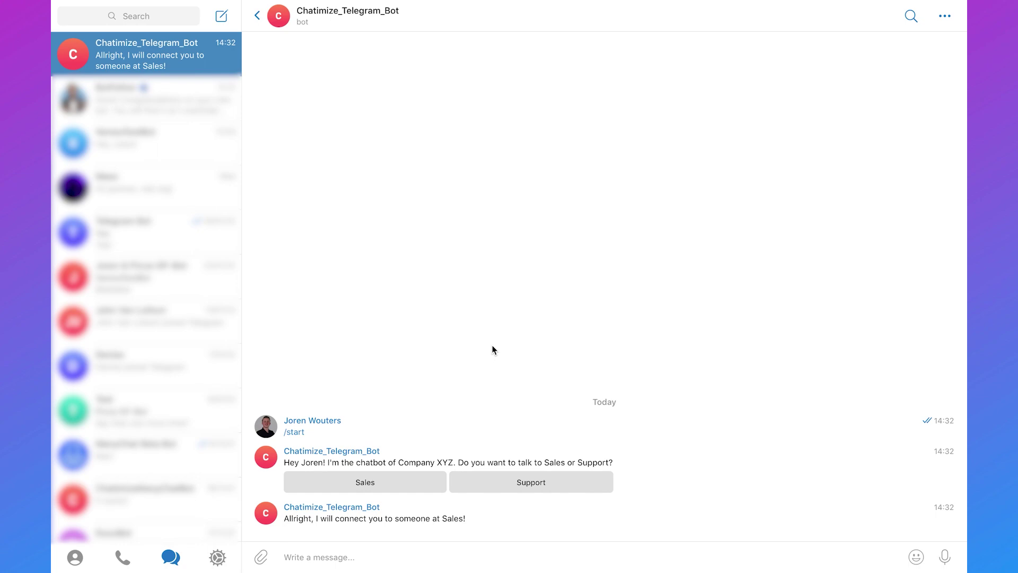
{"action": "key", "text": "ctrl+Left"}
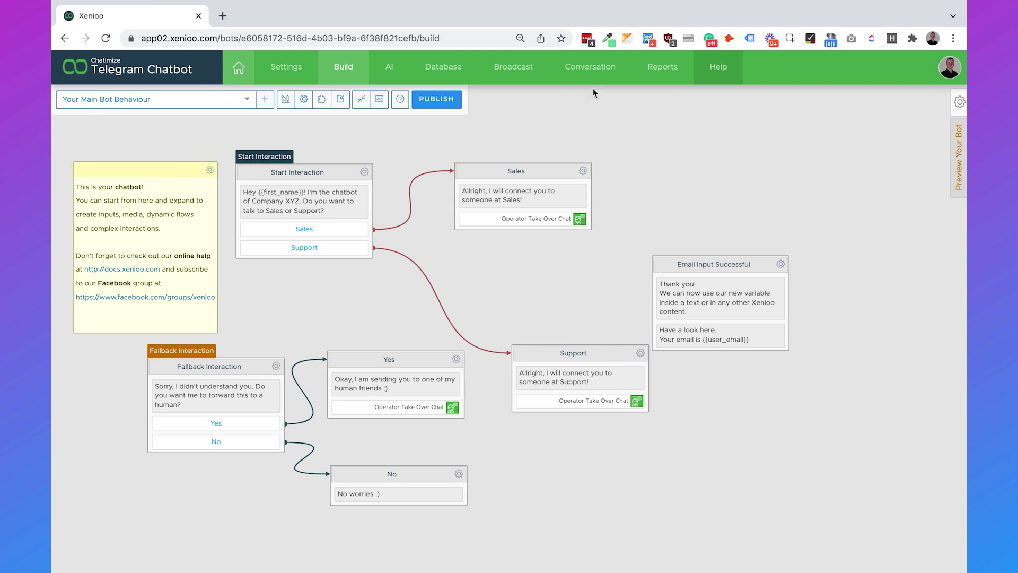
Step: From Xenioo's Conversation inbox, send the operator reply 'Hello, how can I help you?'
{"action": "left_click", "coordinate": [589, 67]}
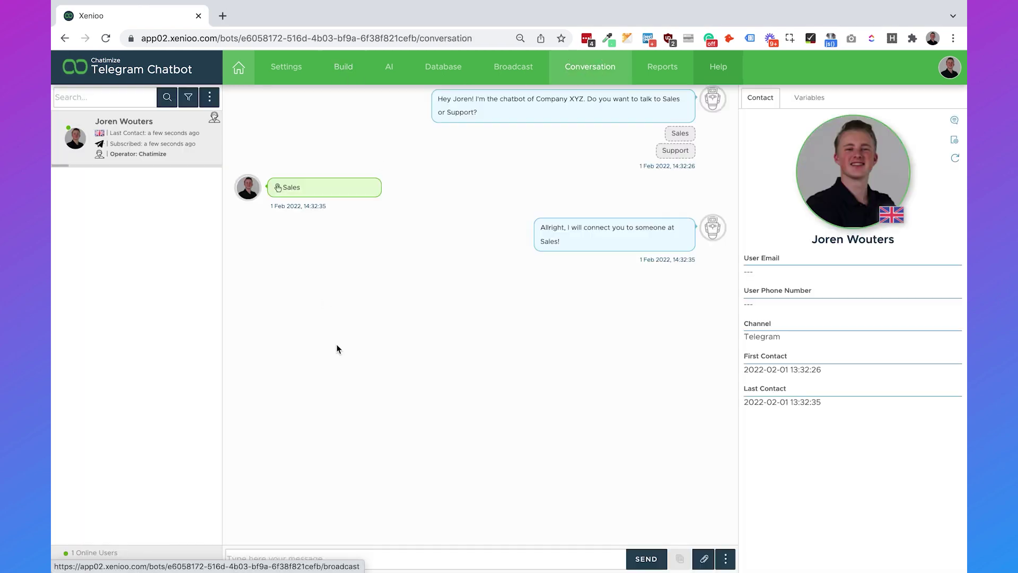
{"action": "left_click", "coordinate": [331, 558]}
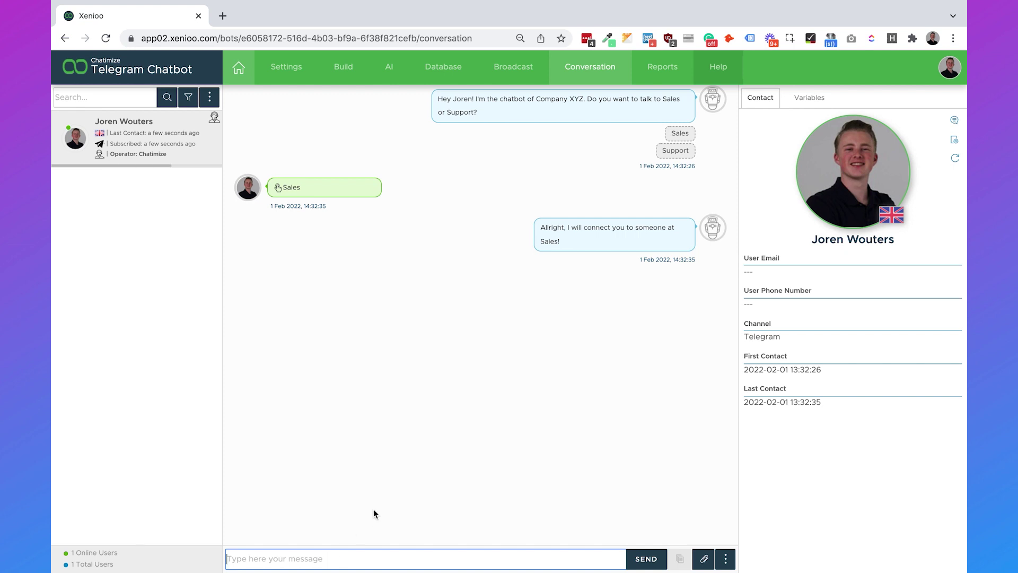
{"action": "type", "text": "Hello, how can I eh"}
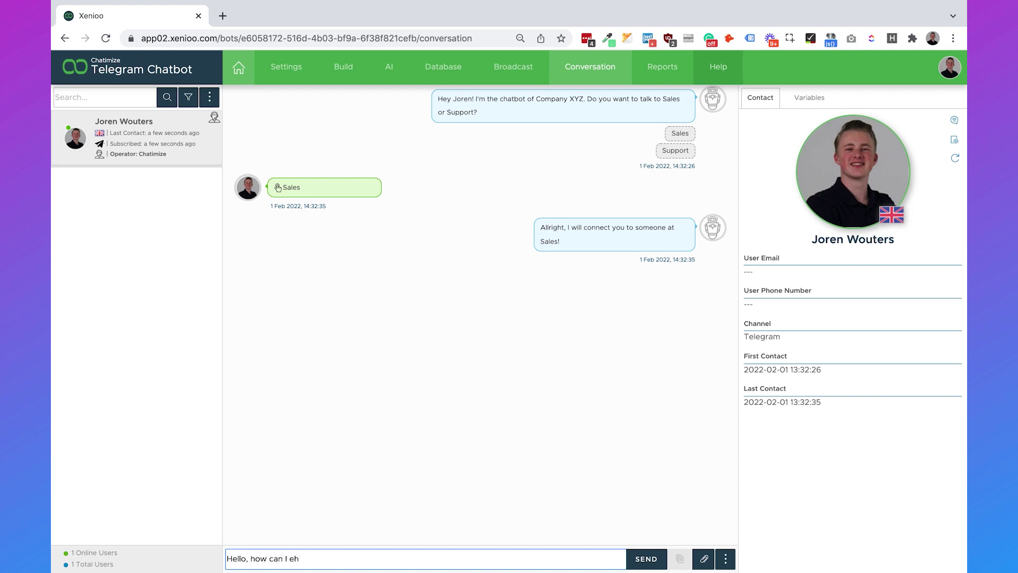
{"action": "key", "text": "BackSpace"}
{"action": "key", "text": "BackSpace"}
{"action": "type", "text": "help you?"}
{"action": "key", "text": "Return"}
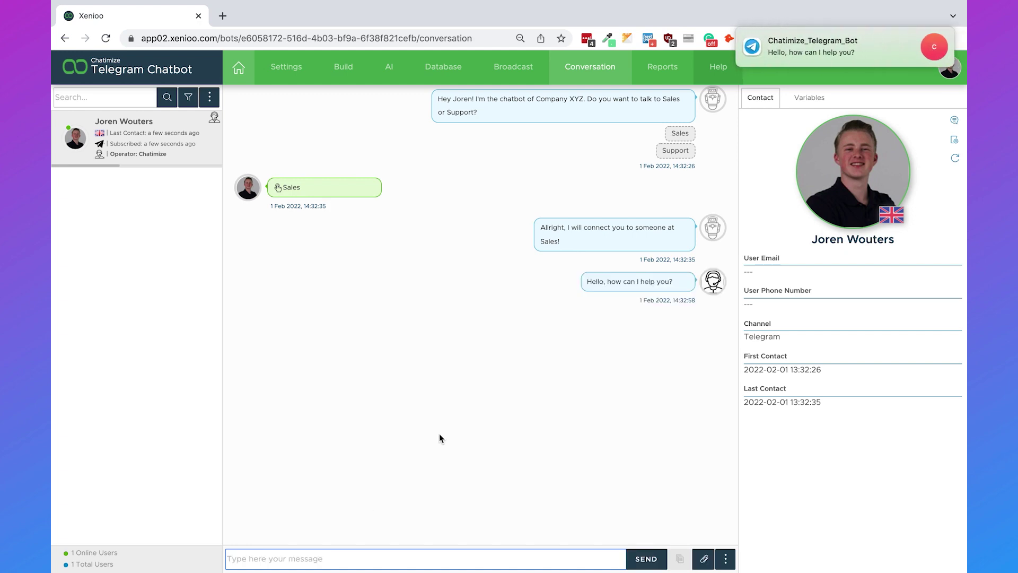
{"action": "key", "text": "ctrl+Right"}
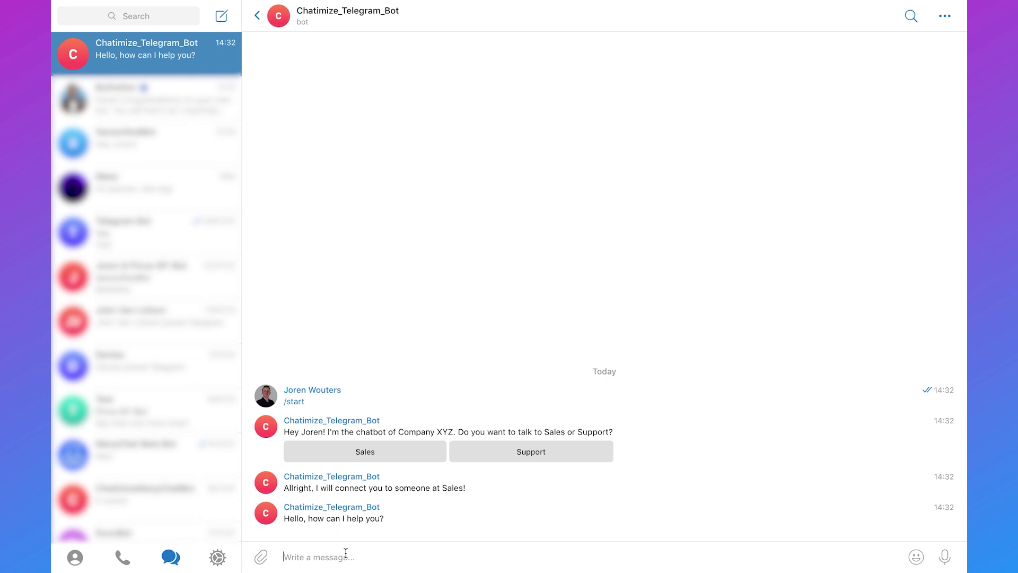
Step: Send 'I want pricing information' to the operator from the Telegram bot chat
{"action": "type", "text": "I want pricing info"}
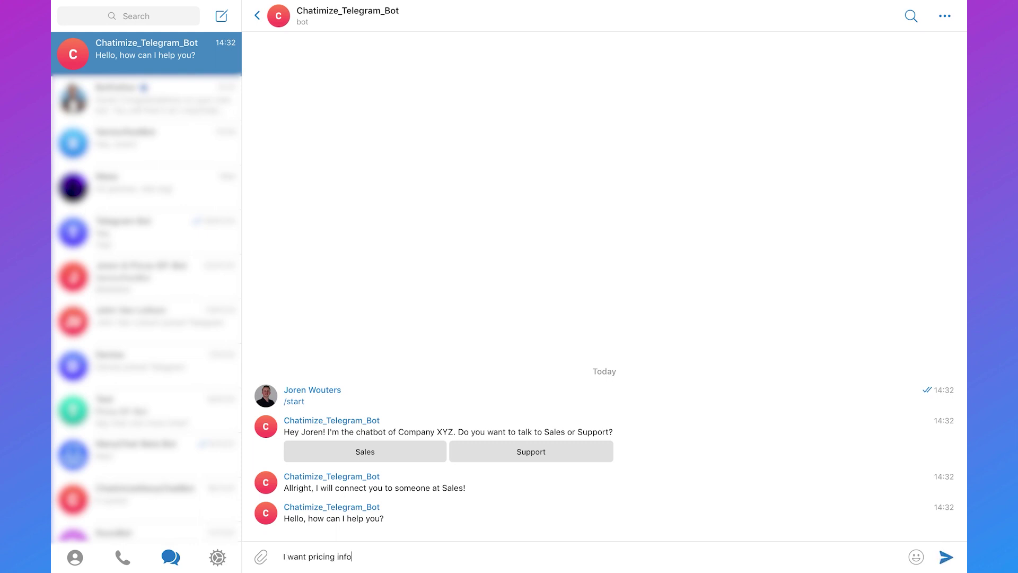
{"action": "type", "text": "rmation"}
{"action": "key", "text": "Return"}
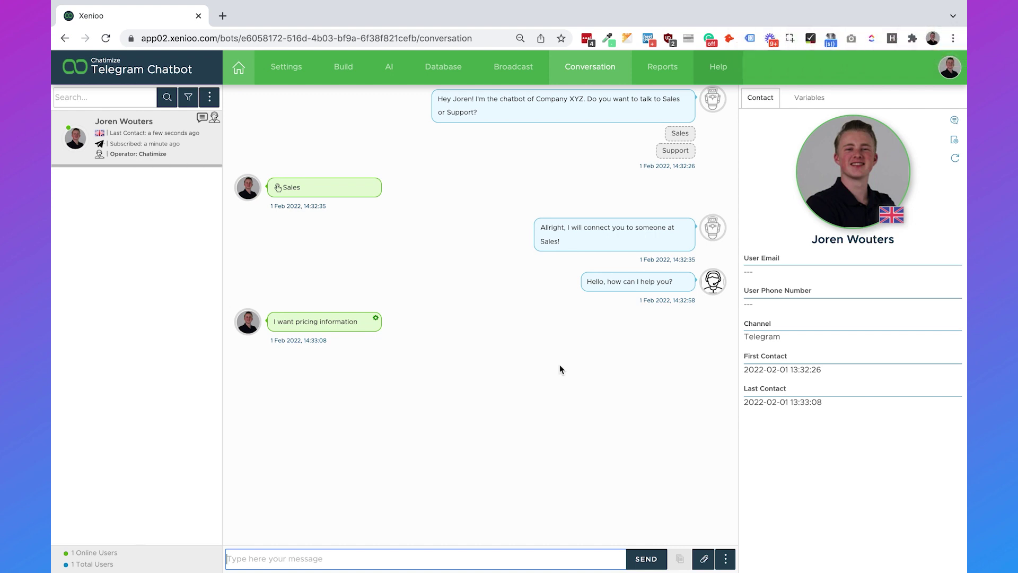
Step: Choose Hand Over to Xenioo from the conversation's actions menu
{"action": "left_click", "coordinate": [724, 560]}
{"action": "mouse_move", "coordinate": [702, 489]}
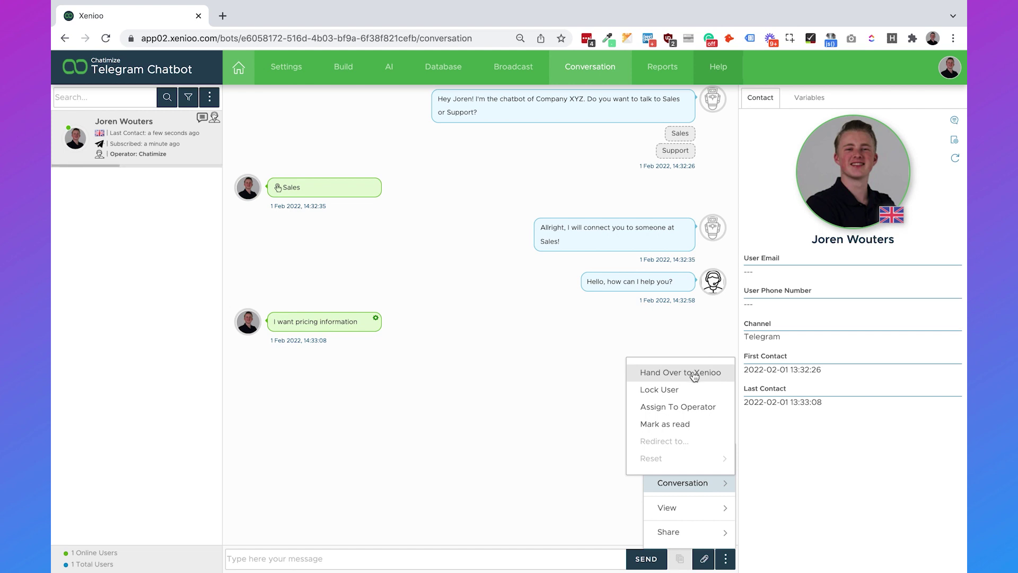
{"action": "left_click", "coordinate": [694, 373]}
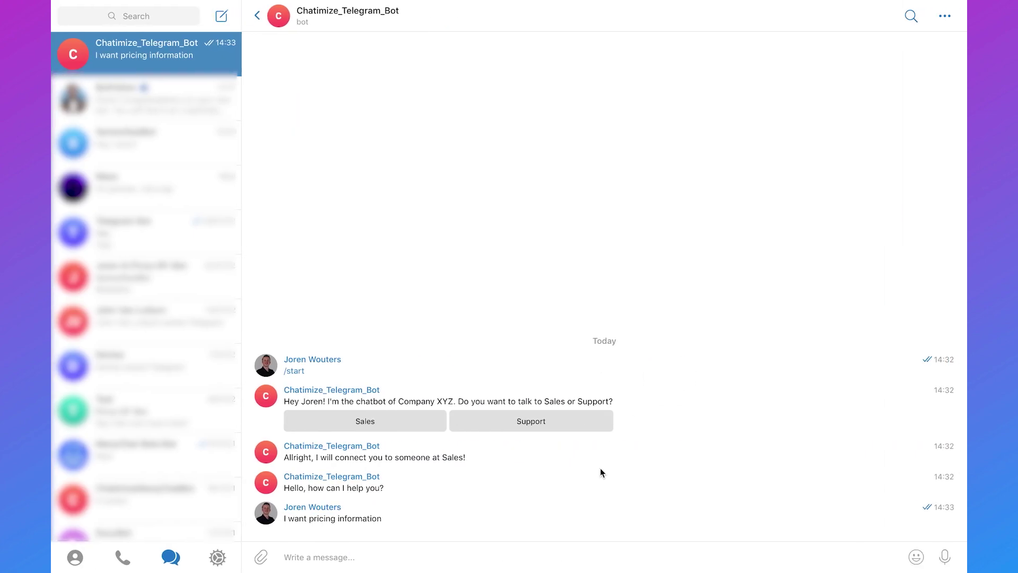
Step: Ask the bot 'What are your opening times?', then send the gibberish 'fjewifejefjf'
{"action": "type", "text": "What"}
{"action": "type", "text": "are your opening times?"}
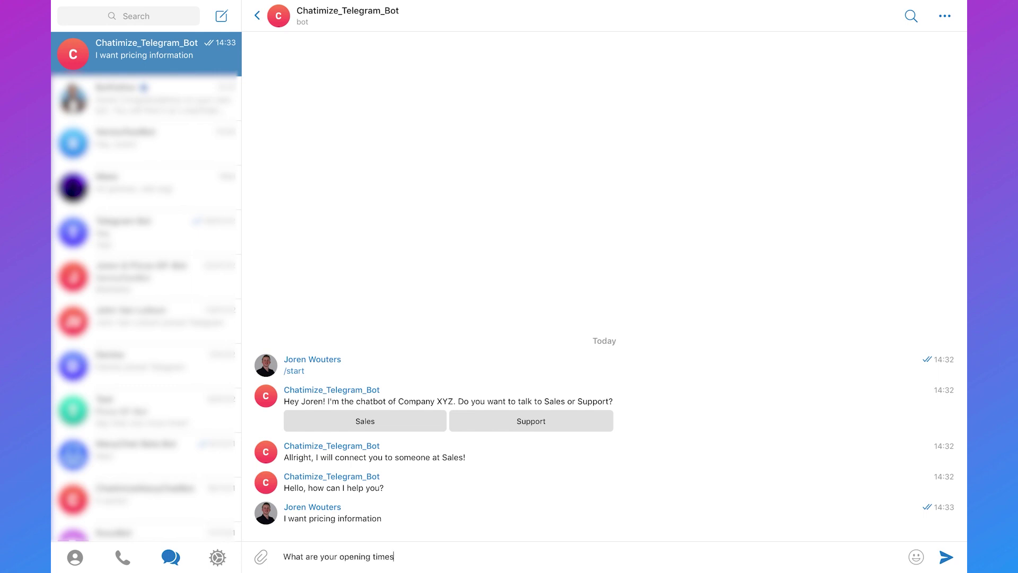
{"action": "key", "text": "Return"}
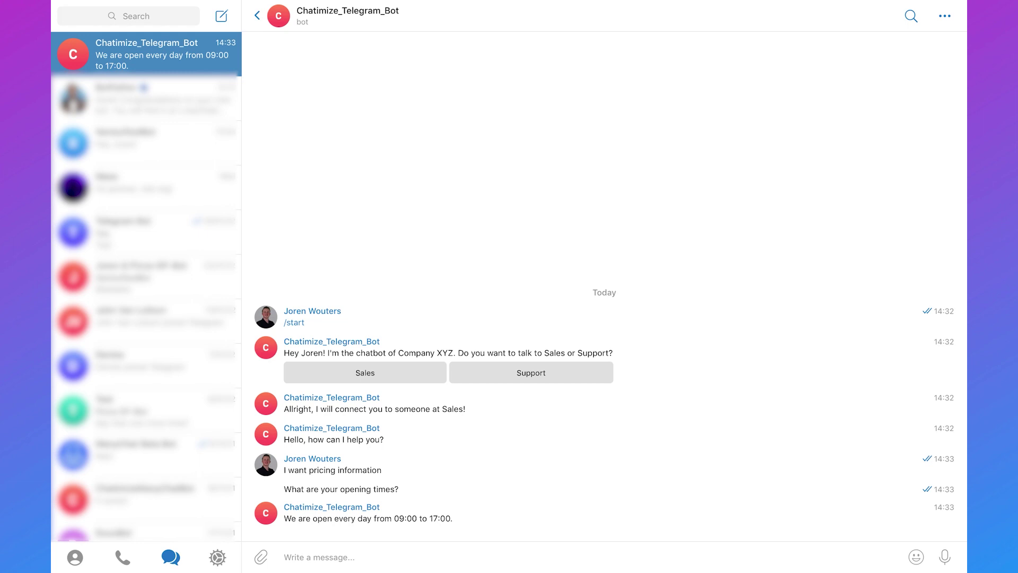
{"action": "type", "text": "fjewifejefjf"}
{"action": "key", "text": "Return"}
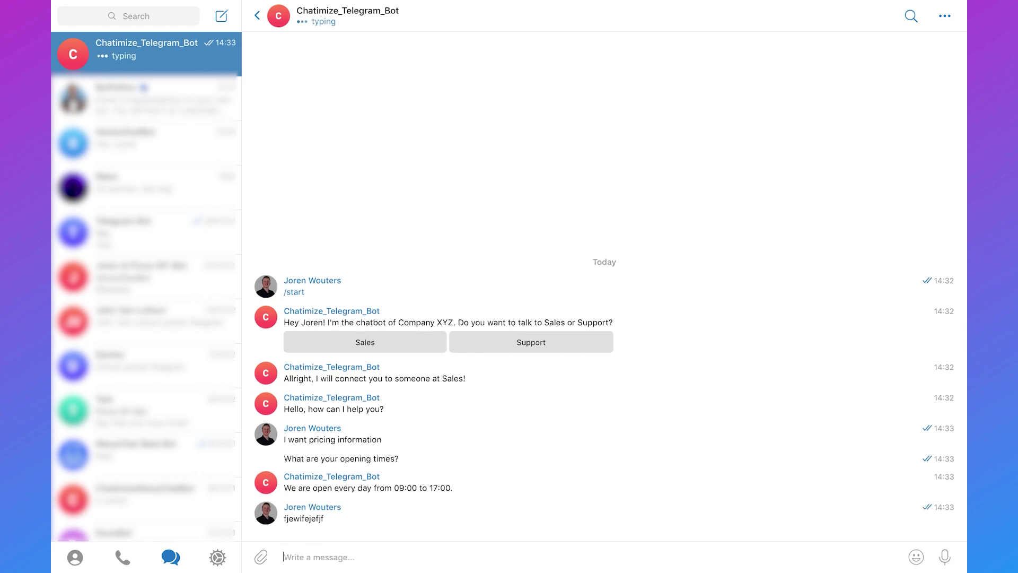